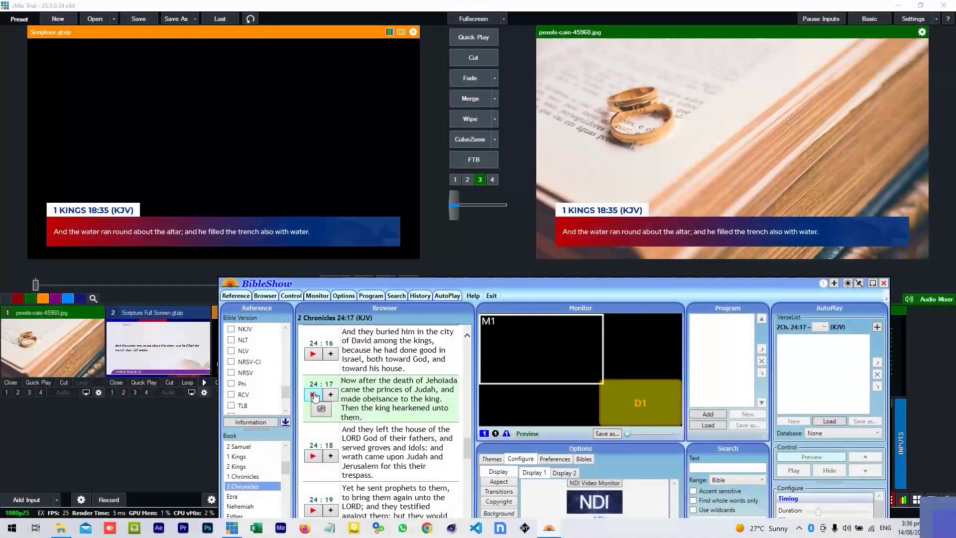
- Present the verse 2 Chronicles 24:17 (KJV) from the scripture browser
left_click(314, 395)
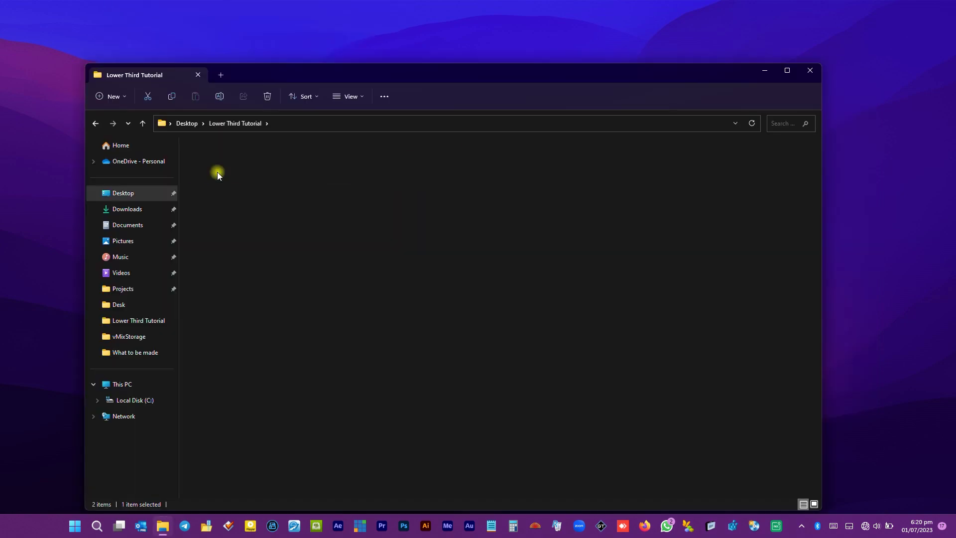
- Open Scripture.gtzip from the What to be made folder inside Lower Third Tutorial
double_click(217, 172)
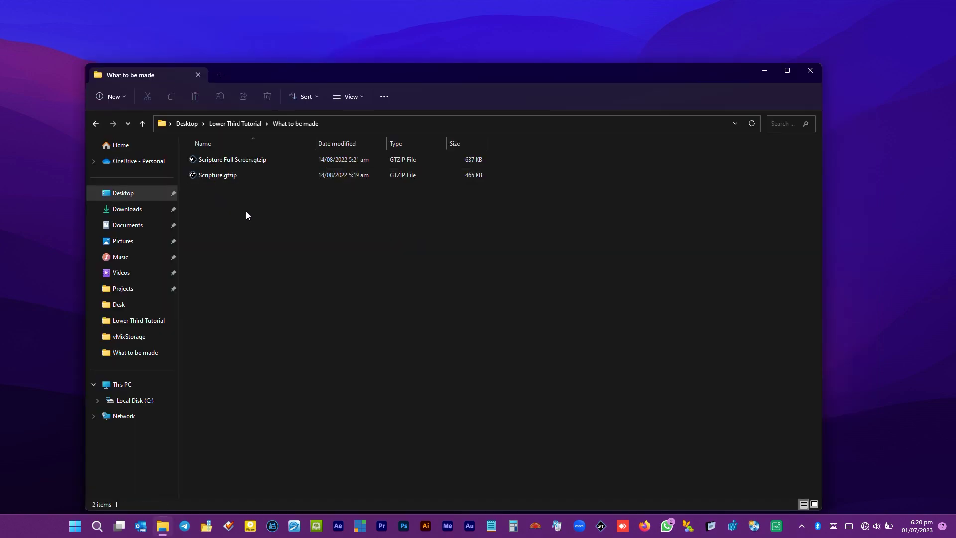
left_click(297, 175)
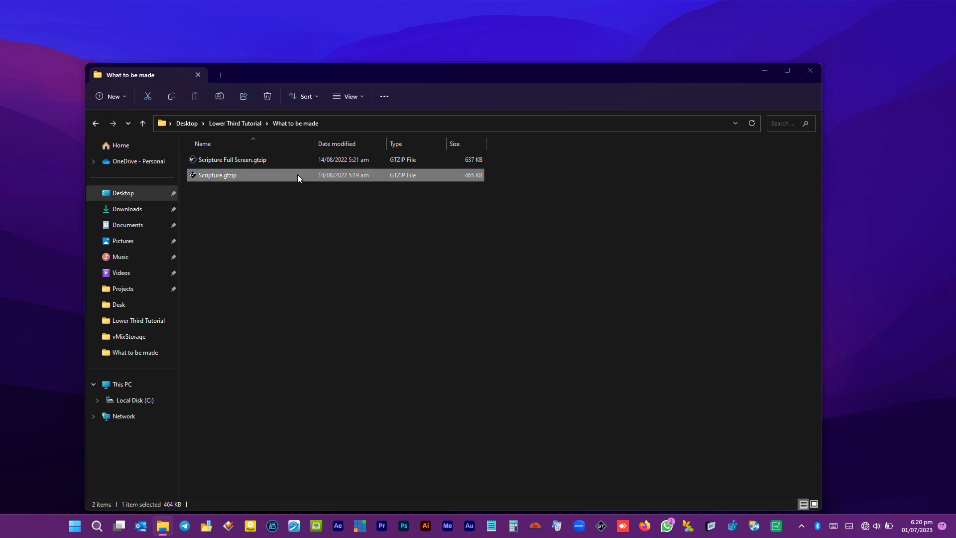
double_click(297, 174)
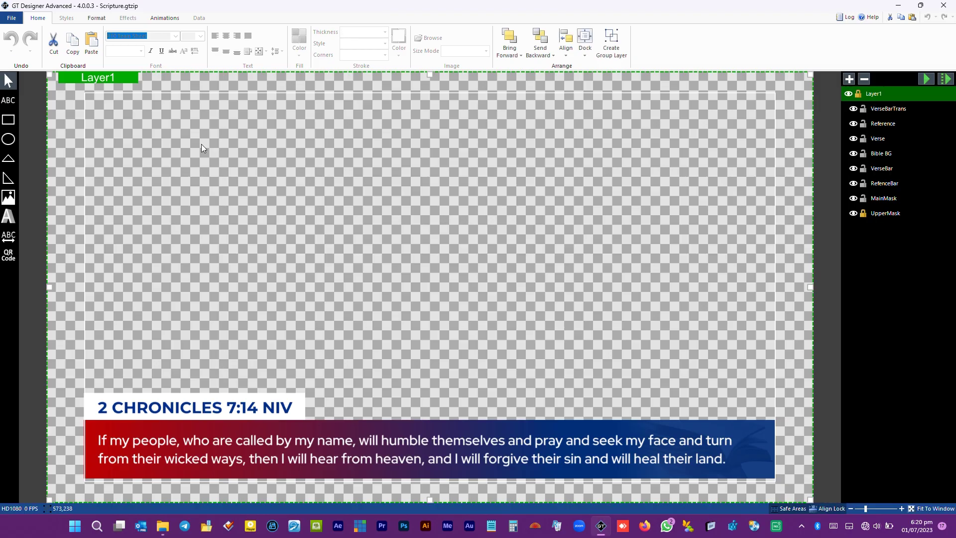
- Export the scripture title as a PNG named Sample into the Lower Third Tutorial folder on the Desktop
left_click(11, 17)
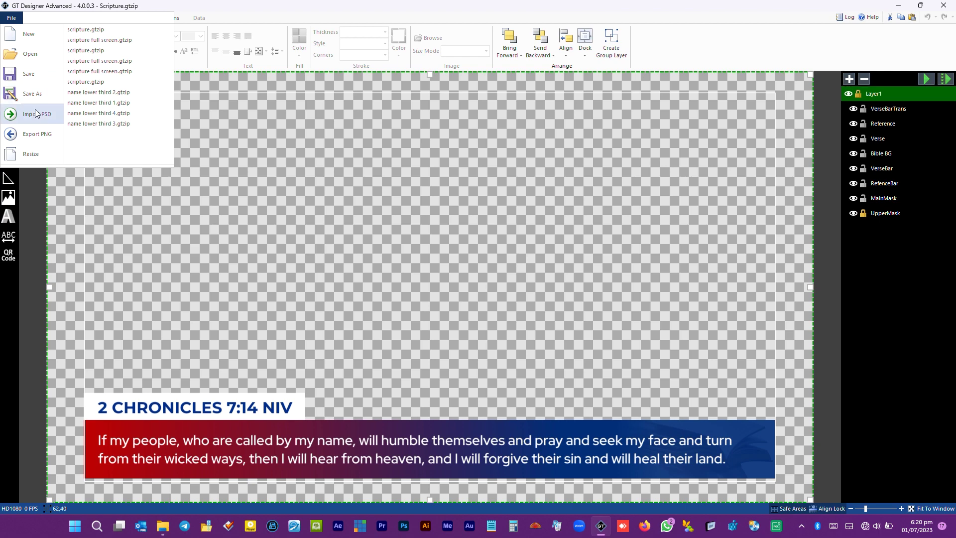
left_click(36, 139)
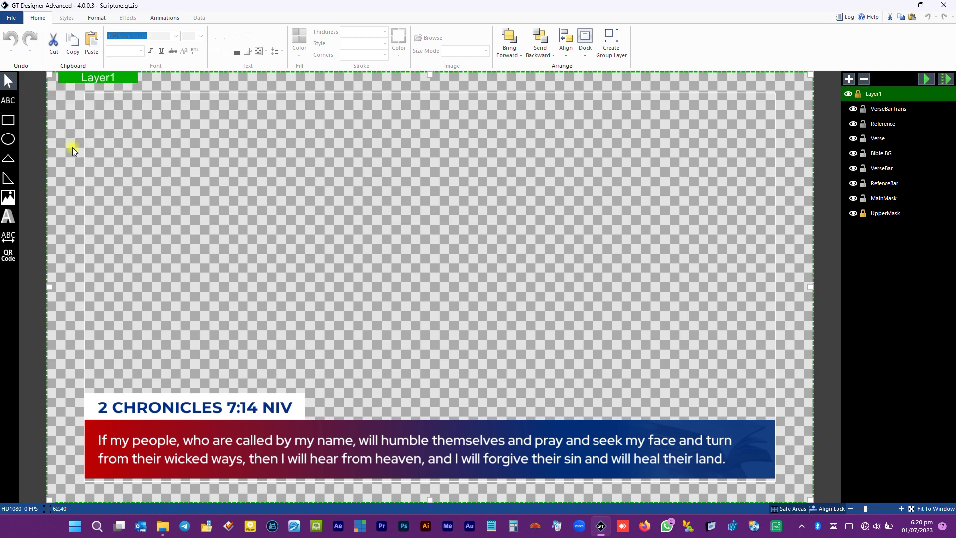
left_click(260, 130)
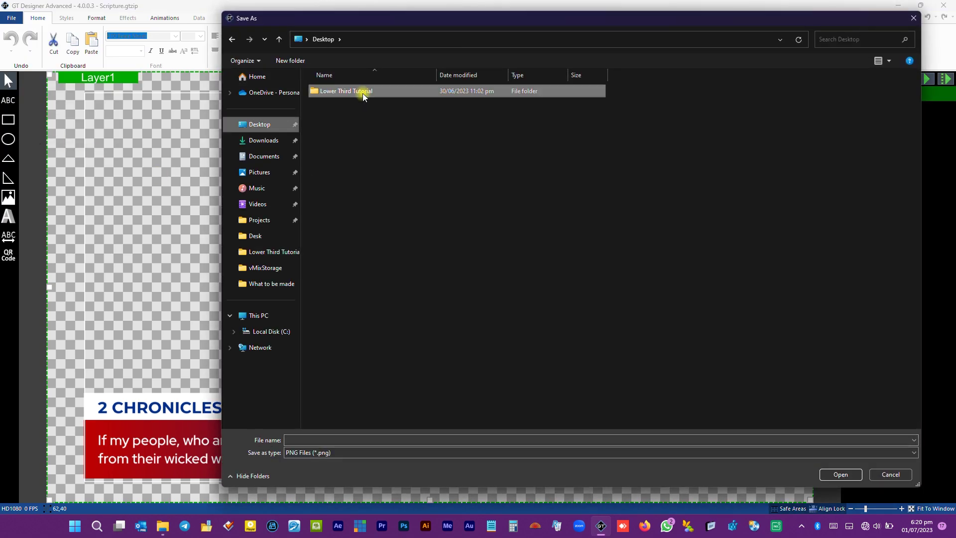
double_click(362, 93)
type("Sample")
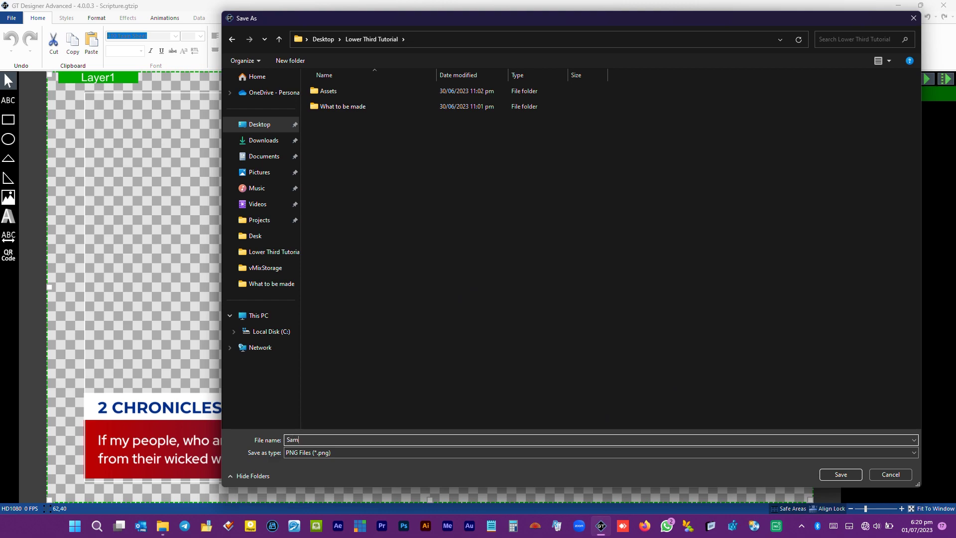
left_click(834, 473)
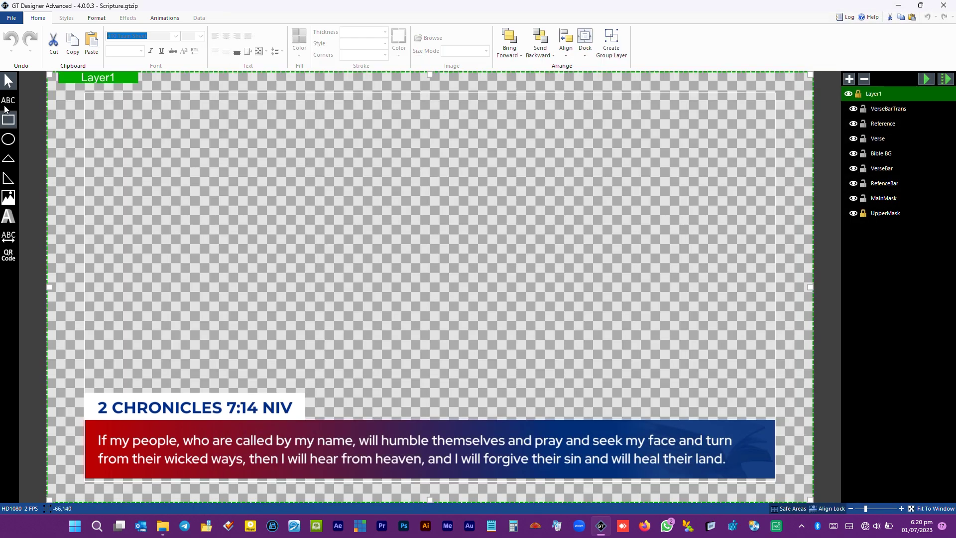
- Create a new blank HD1080 title document
left_click(11, 18)
left_click(21, 35)
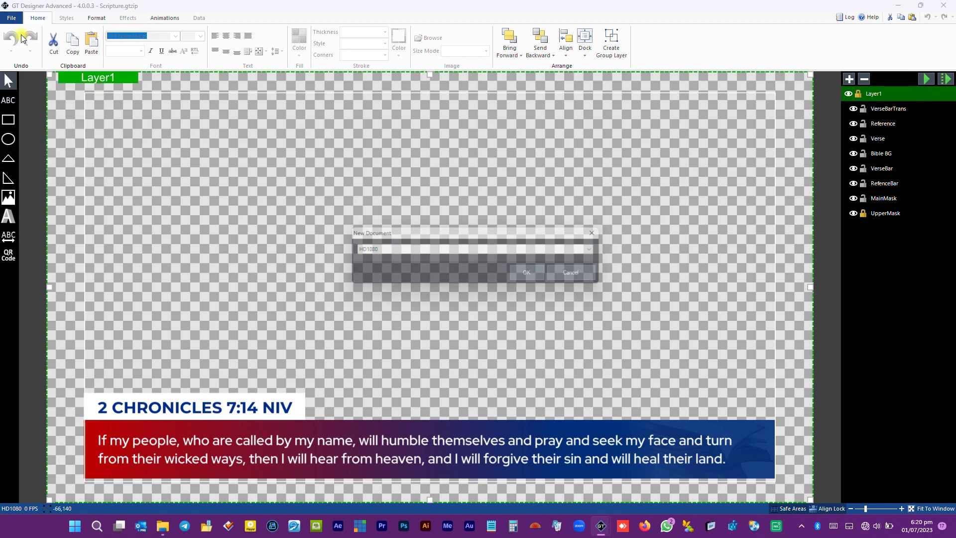
left_click(533, 275)
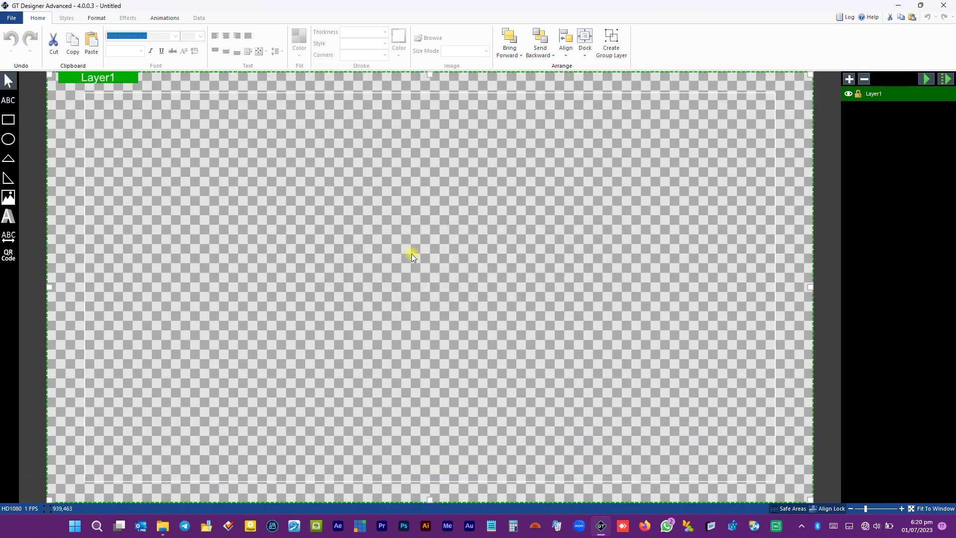
- Insert Sample.png from the Lower Third Tutorial folder as a reference image
left_click(9, 198)
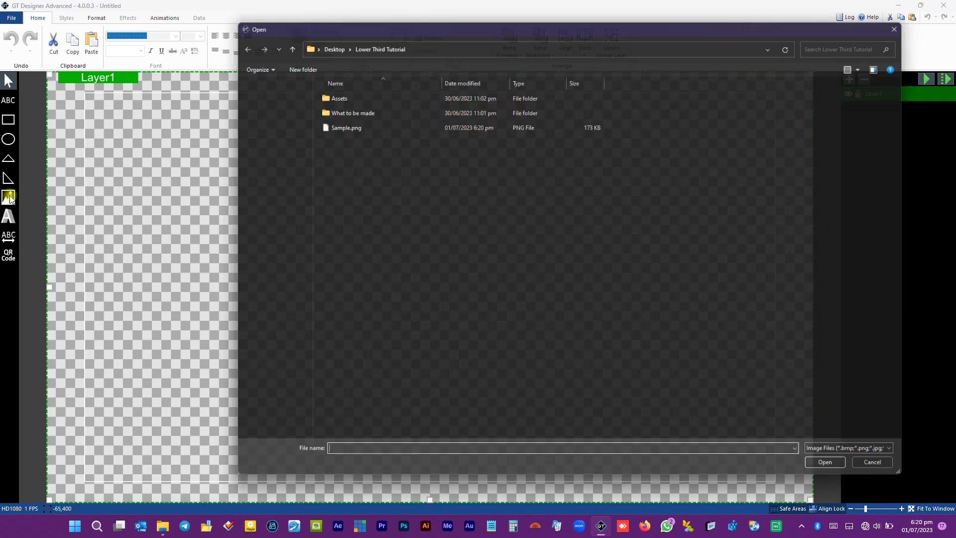
left_click(344, 123)
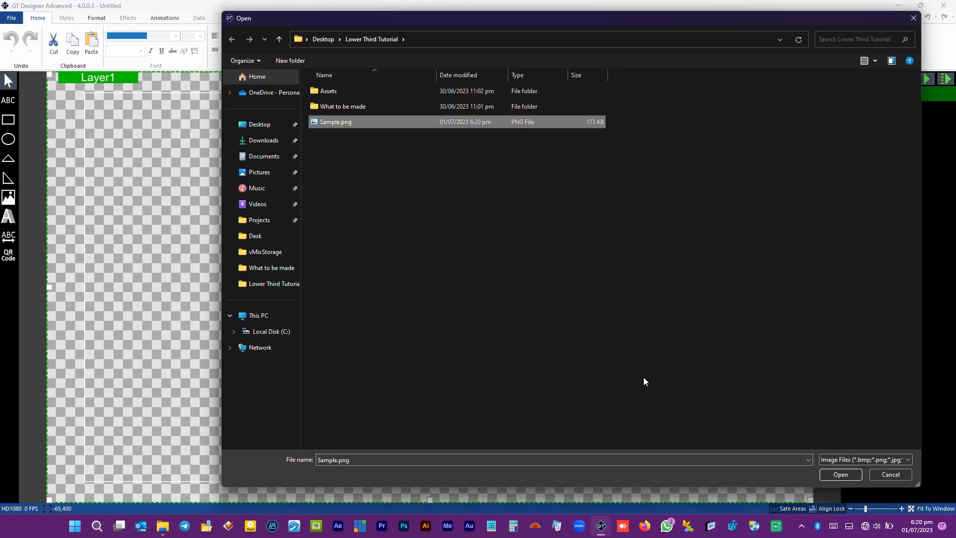
left_click(840, 474)
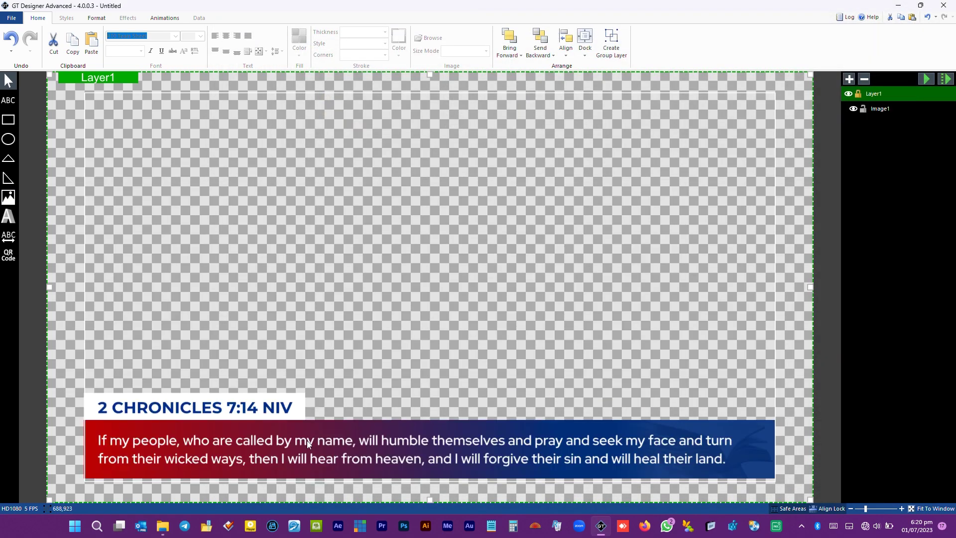
- Draw a rectangle exactly over the reference's verse bar and check its fit by briefly hiding it
left_click(8, 122)
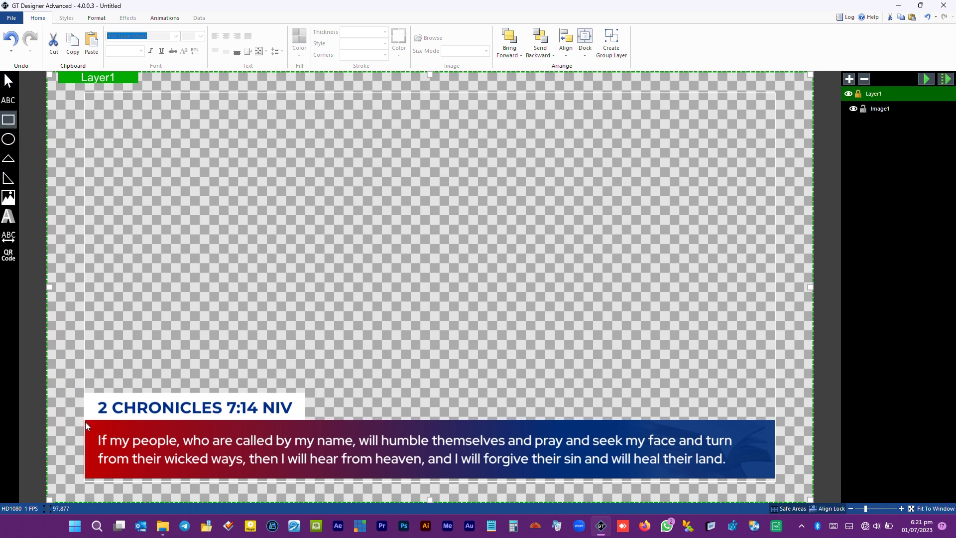
mouse_move(84, 419)
left_mouse_down()
mouse_move(124, 479)
mouse_move(775, 477)
left_mouse_up()
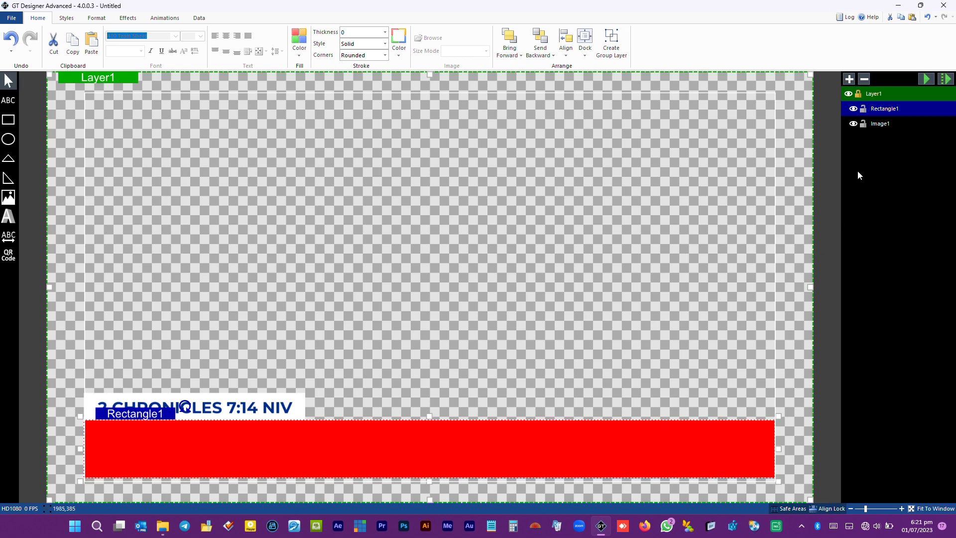
left_click(853, 108)
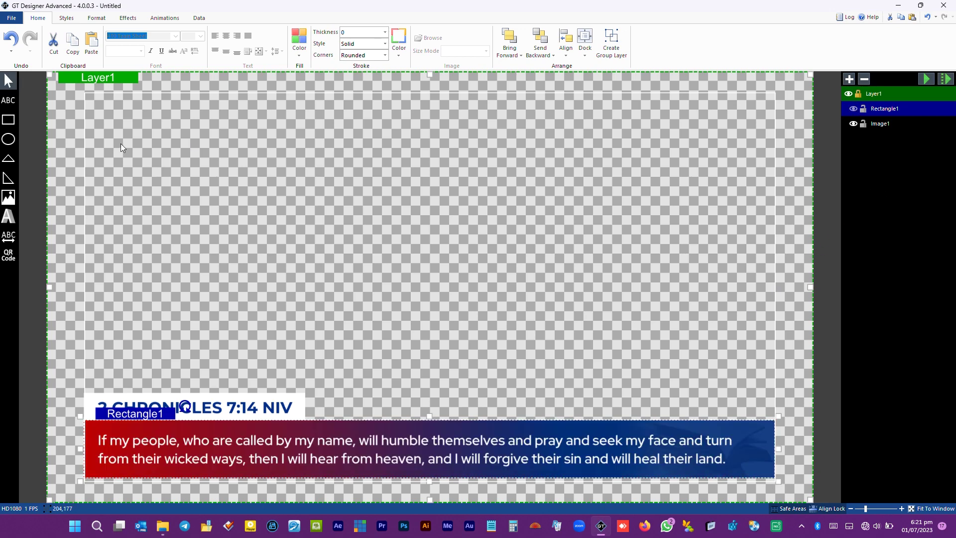
left_click(853, 109)
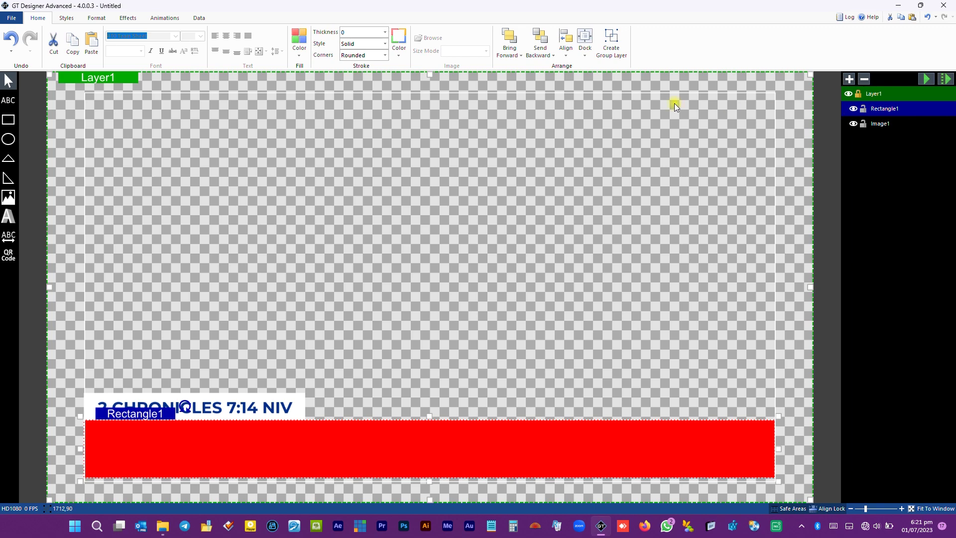
- Give the rectangle a linear gradient fill and apply the blue #1842FF to its first stop
left_click(299, 45)
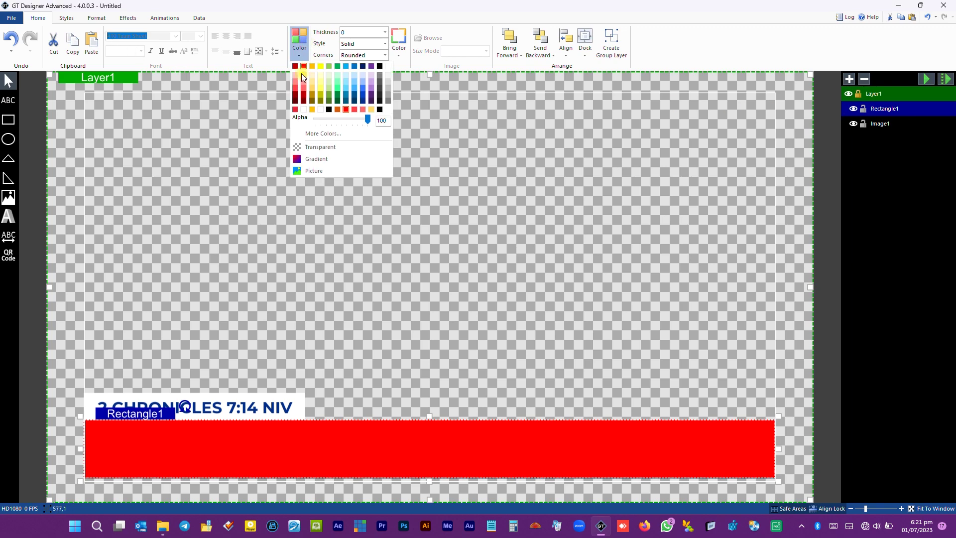
left_click(333, 162)
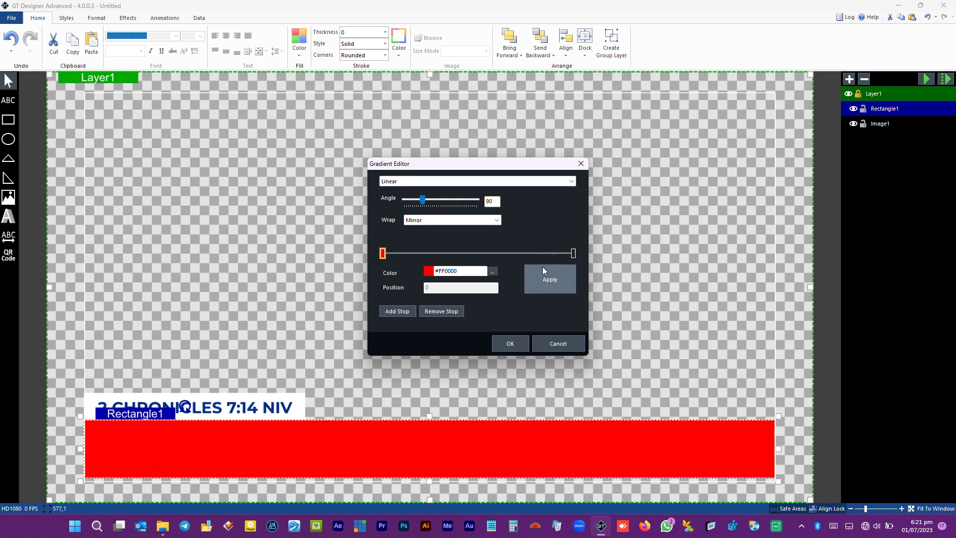
left_click(493, 271)
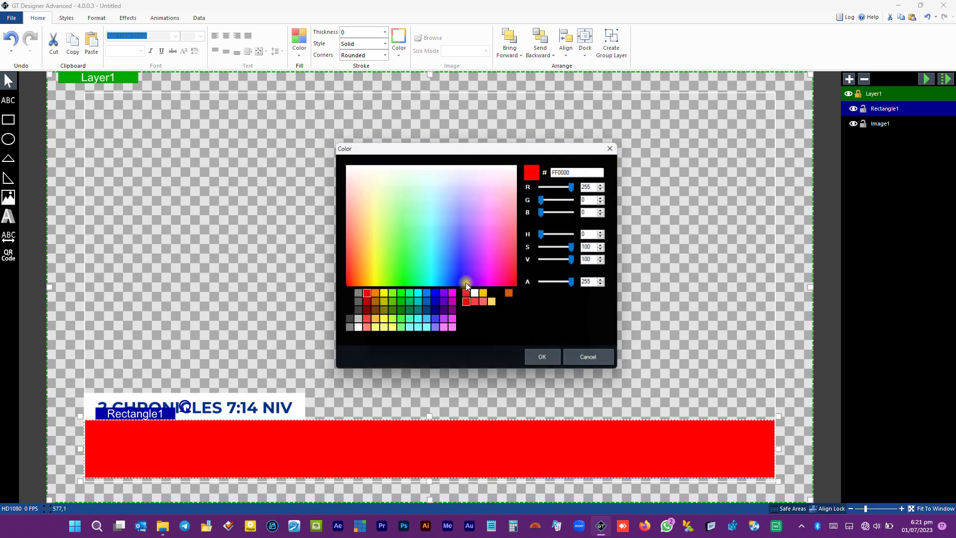
left_click(435, 323)
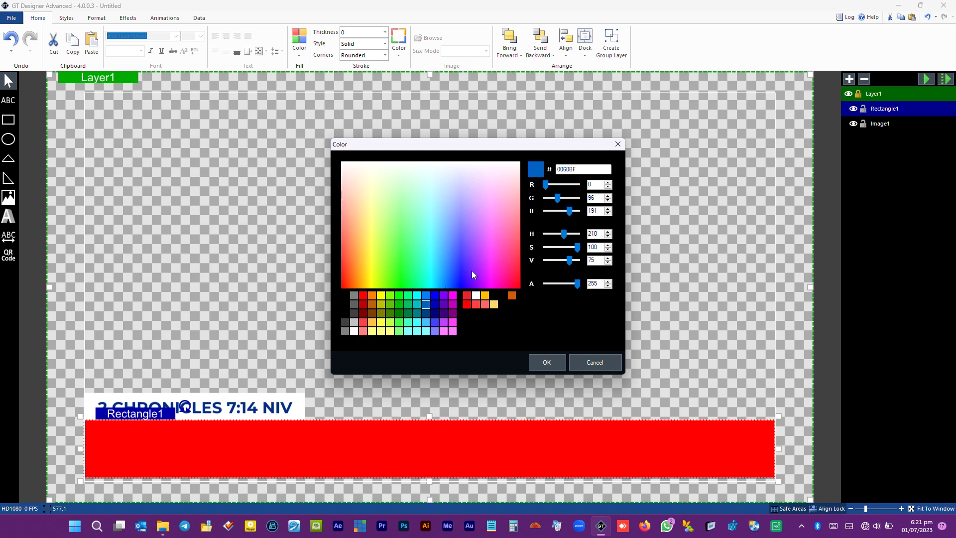
left_click_drag(471, 270, 455, 277)
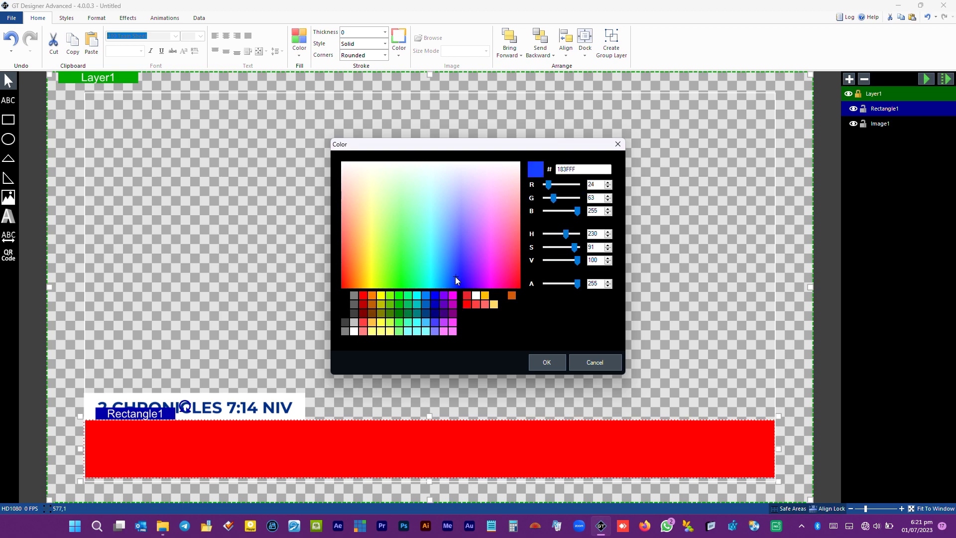
left_click(553, 363)
left_click(528, 284)
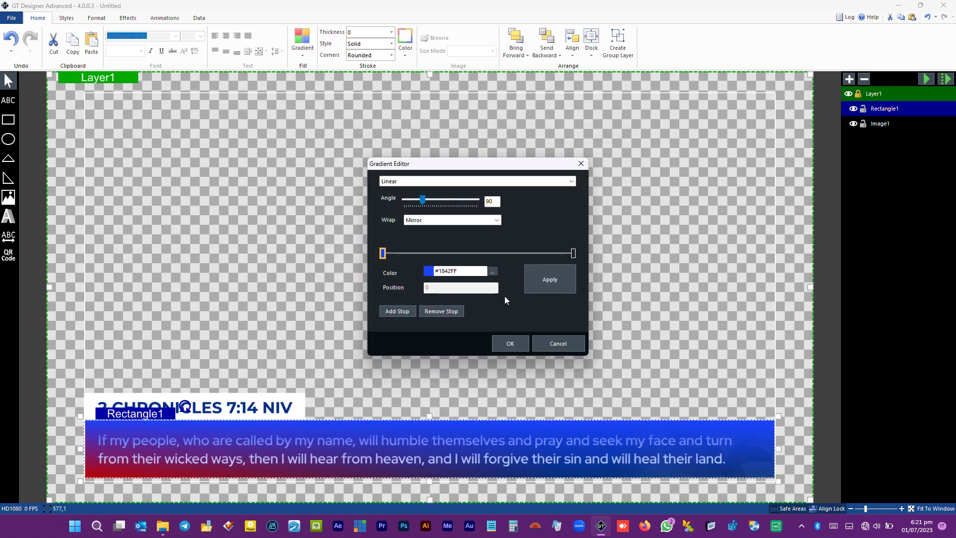
- Apply the red #E9242B to the gradient's second stop
left_click(572, 254)
left_click(492, 271)
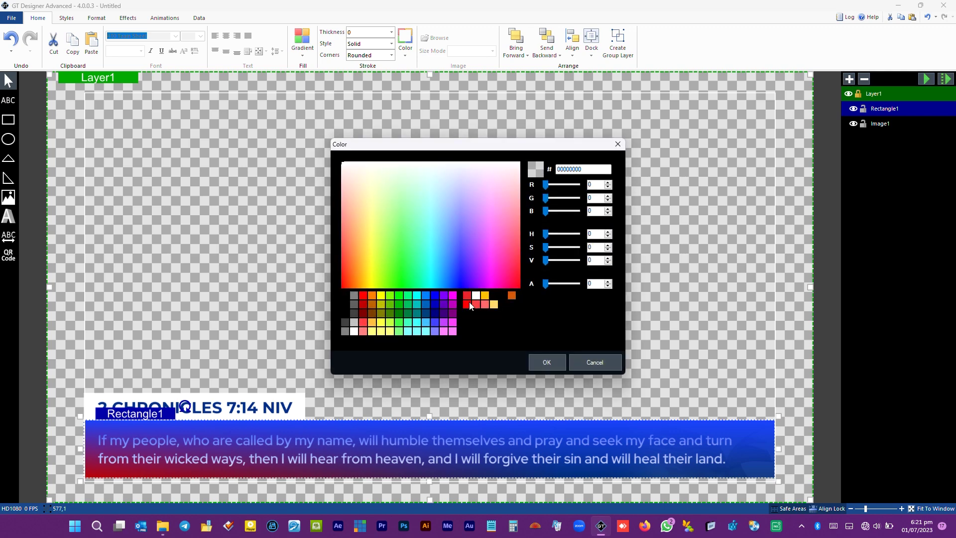
left_click(468, 301)
left_click(546, 362)
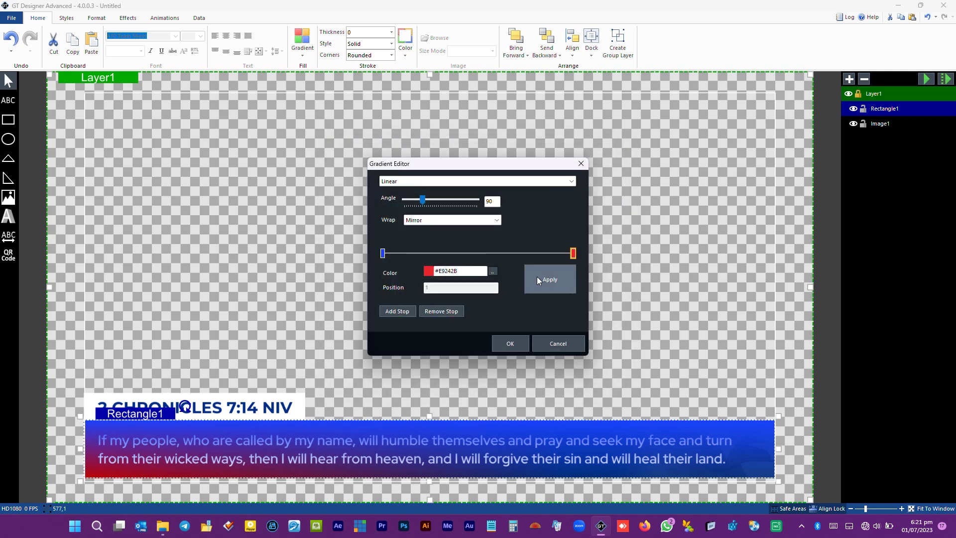
left_click(537, 278)
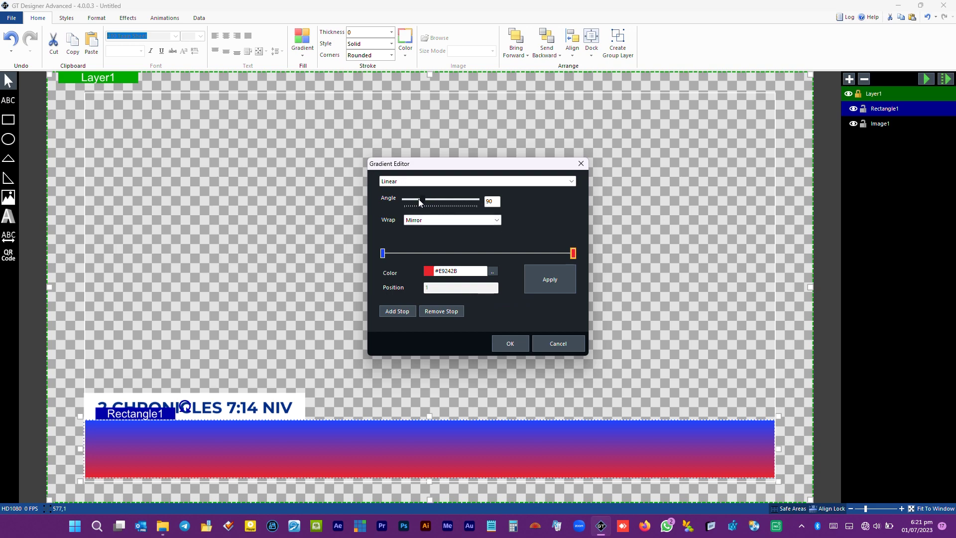
- Set the gradient angle to 185 and change its second stop to pure red #FF0000
left_click_drag(426, 199, 440, 201)
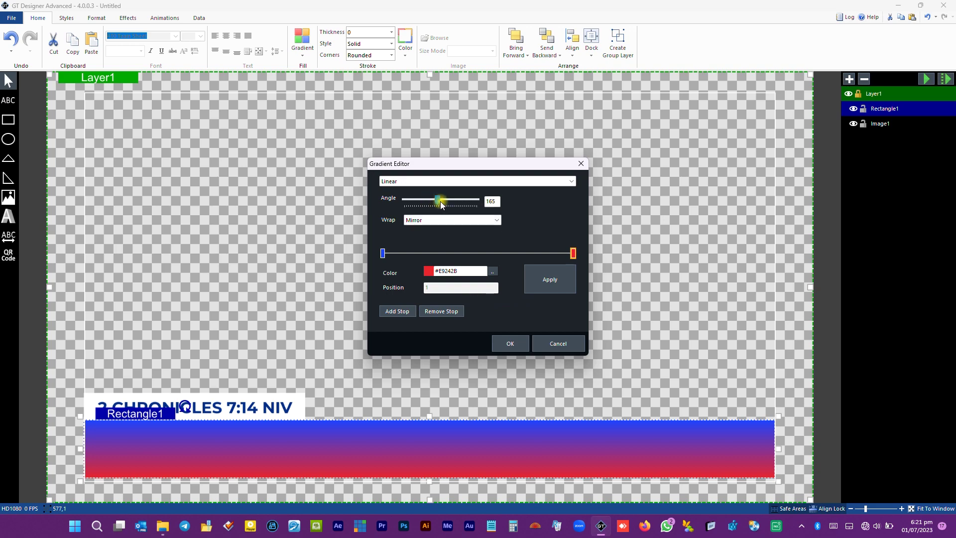
left_click(545, 277)
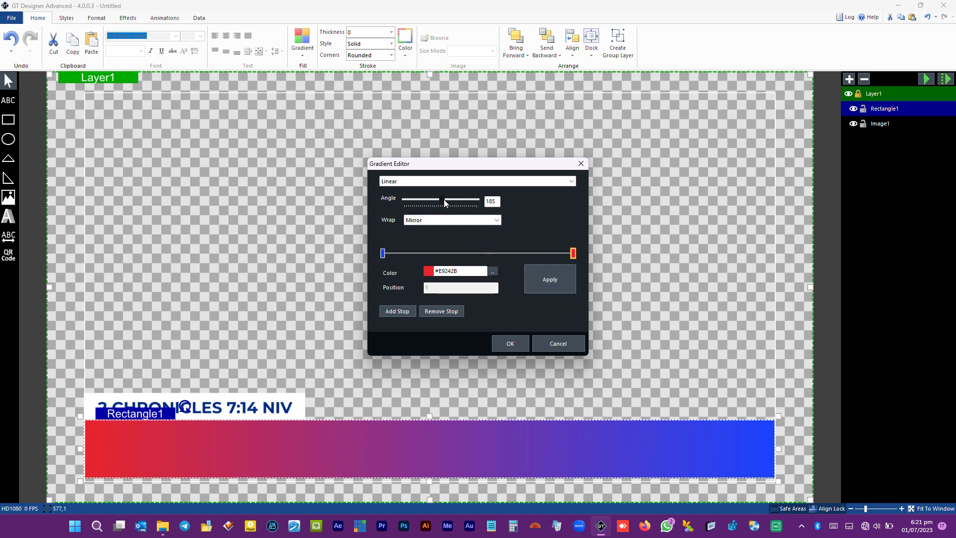
left_click(493, 272)
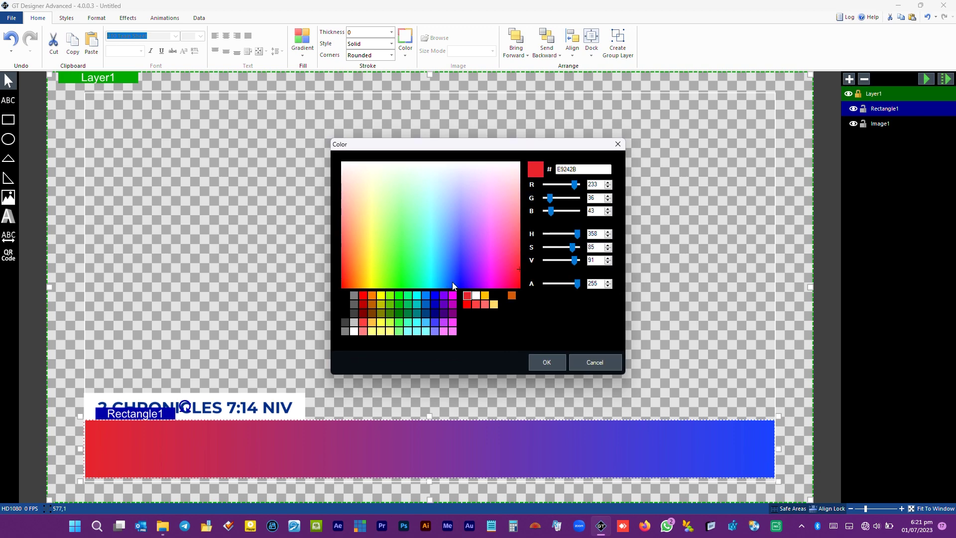
left_click(467, 304)
left_click(546, 361)
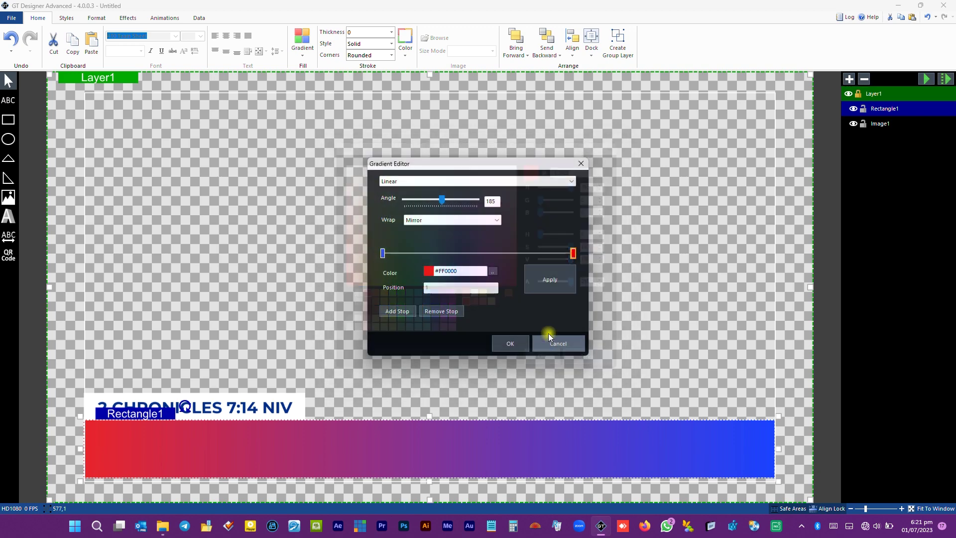
left_click(539, 283)
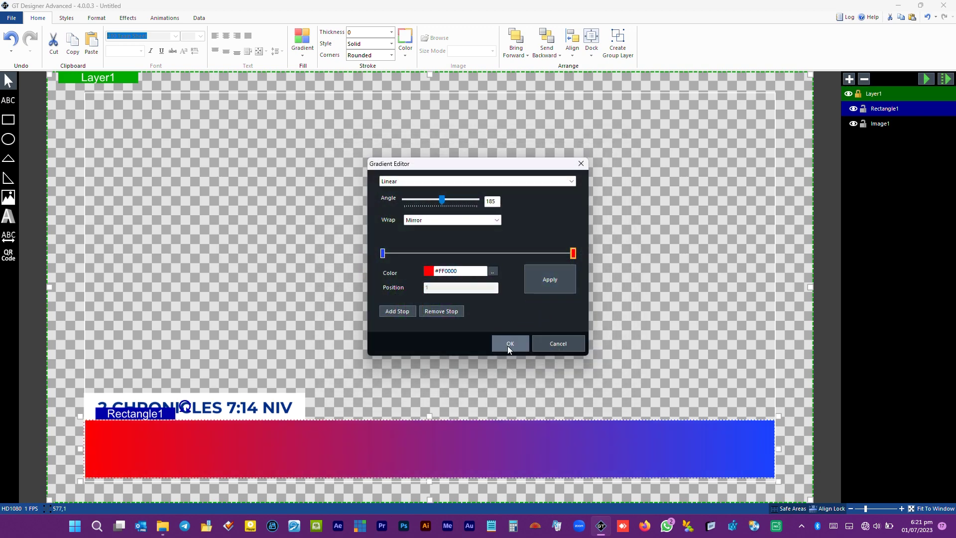
left_click(509, 344)
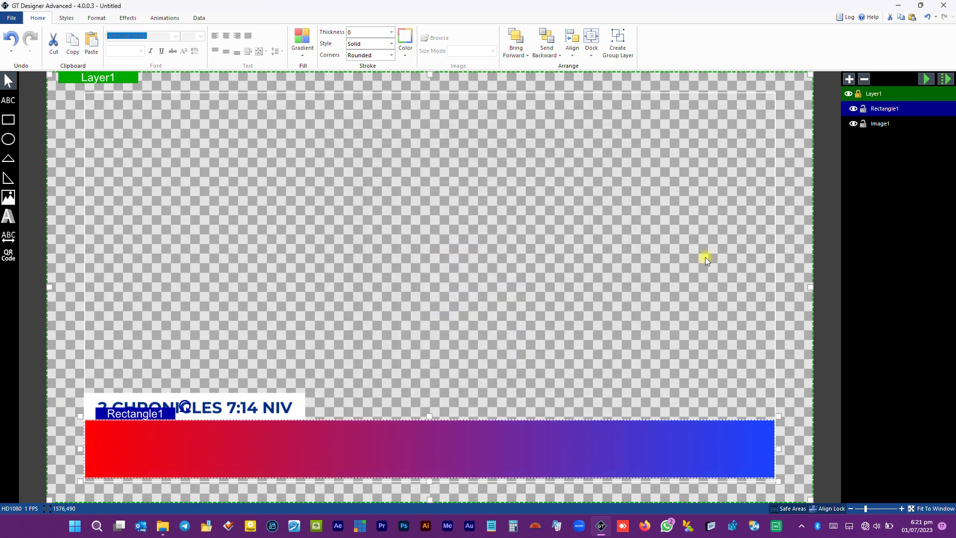
- Compare the gradient bar's colours with the reference image by toggling the rectangle's visibility
left_click(854, 113)
left_click(854, 109)
left_click(853, 109)
left_click(854, 110)
- Change the bar gradient's first stop to the deeper blue #0D25FF and recheck it against the reference
left_click(302, 52)
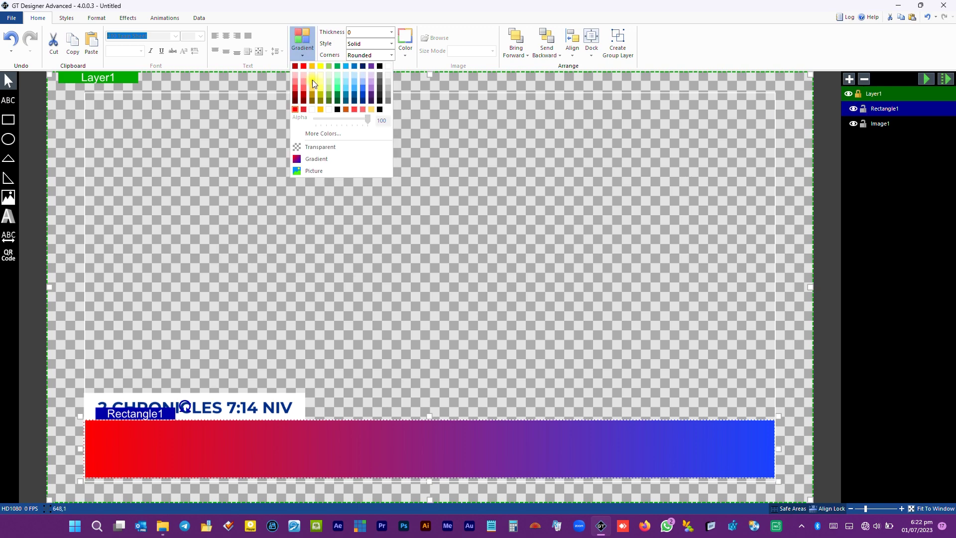
left_click(315, 159)
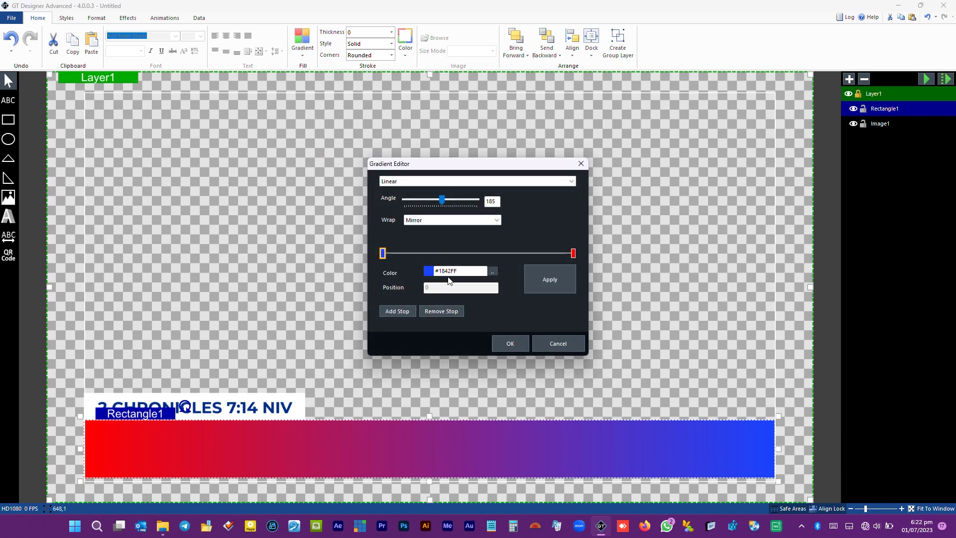
left_click(494, 272)
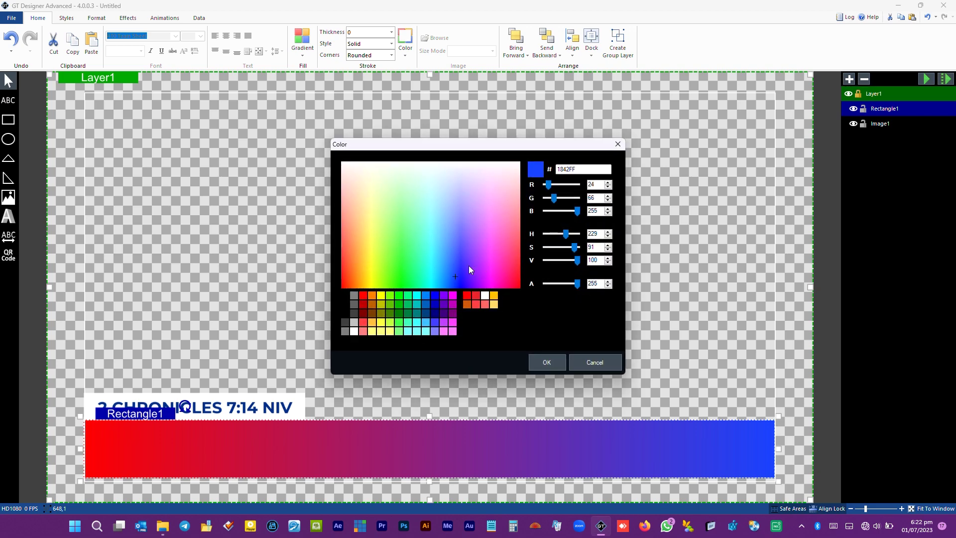
left_click_drag(459, 274, 458, 282)
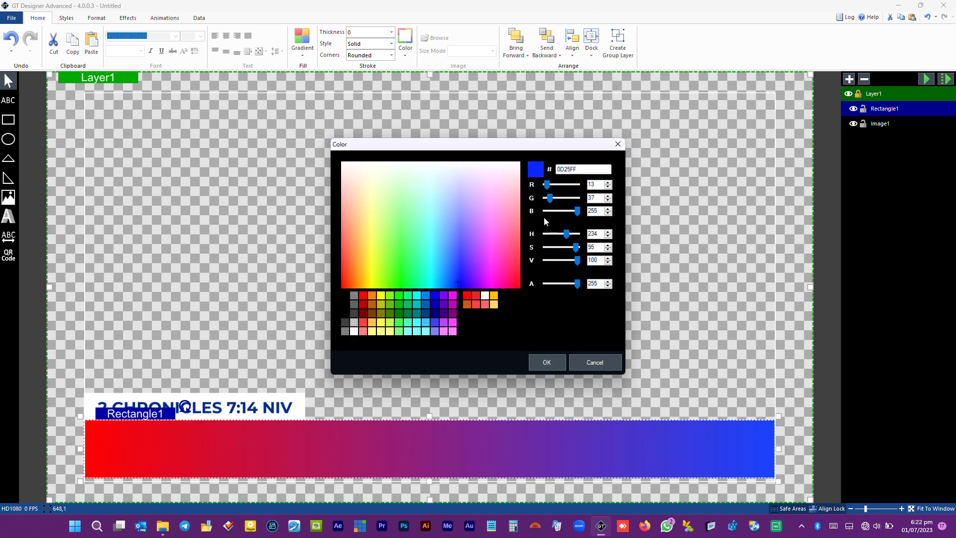
left_click(543, 359)
left_click(543, 291)
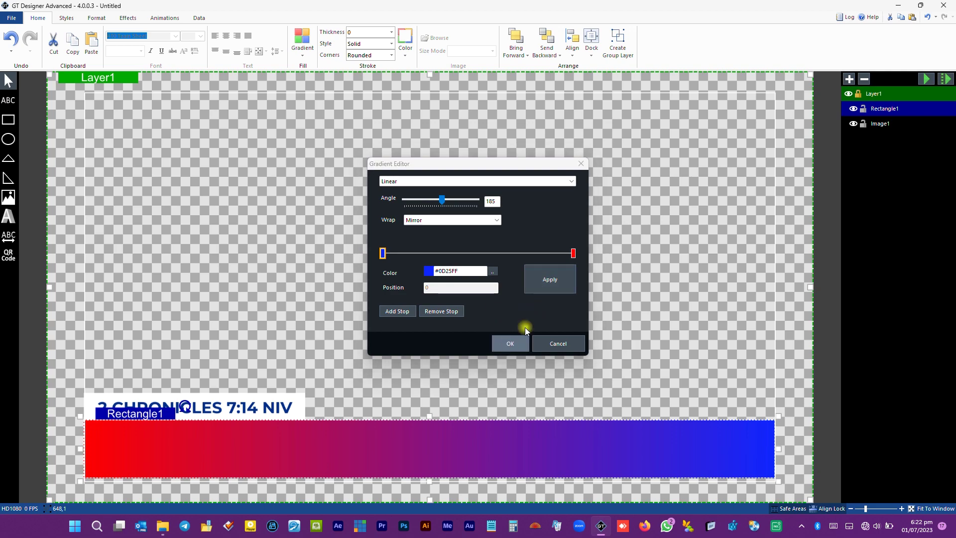
left_click(515, 342)
left_click(854, 108)
left_click(854, 109)
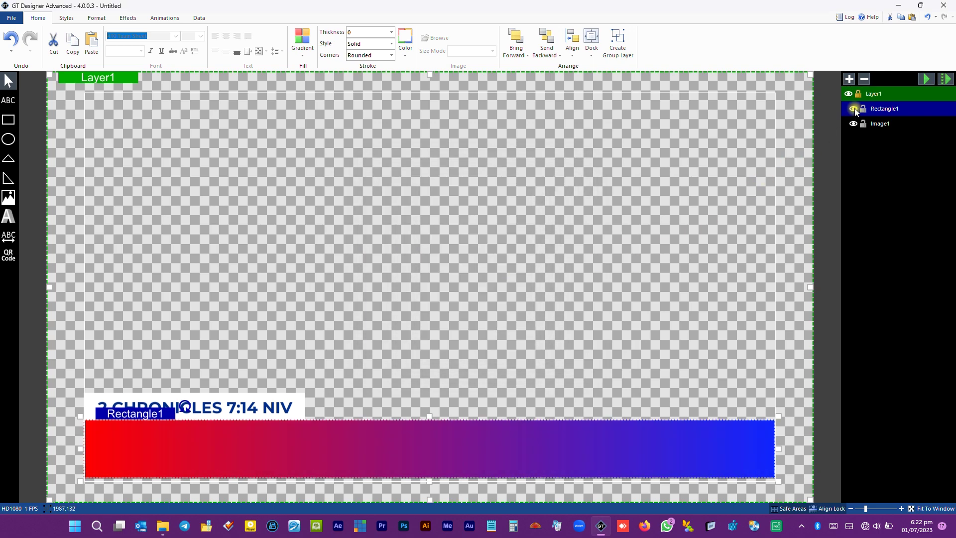
left_click(498, 227)
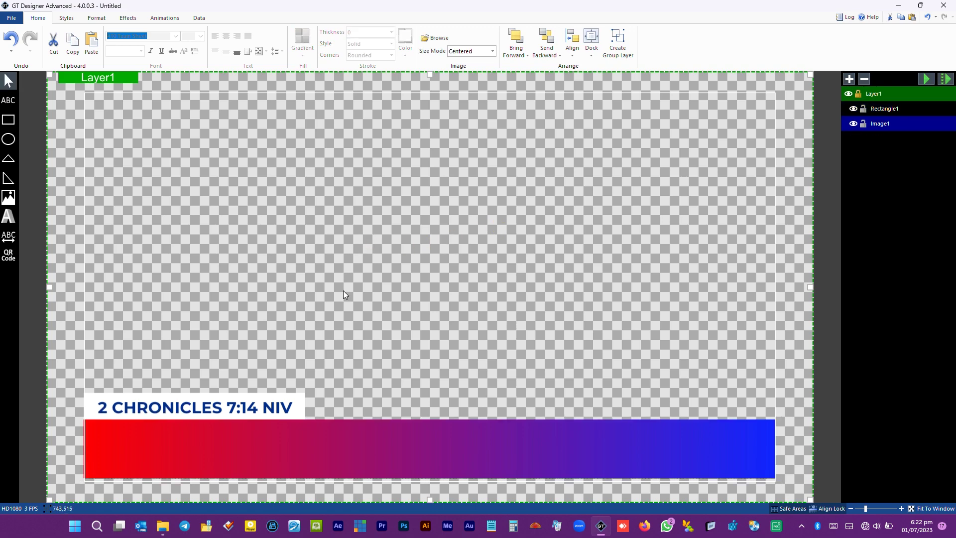
- Duplicate the gradient bar and resize the copy to cover the reference's label box above the bar's left end
left_click(425, 434)
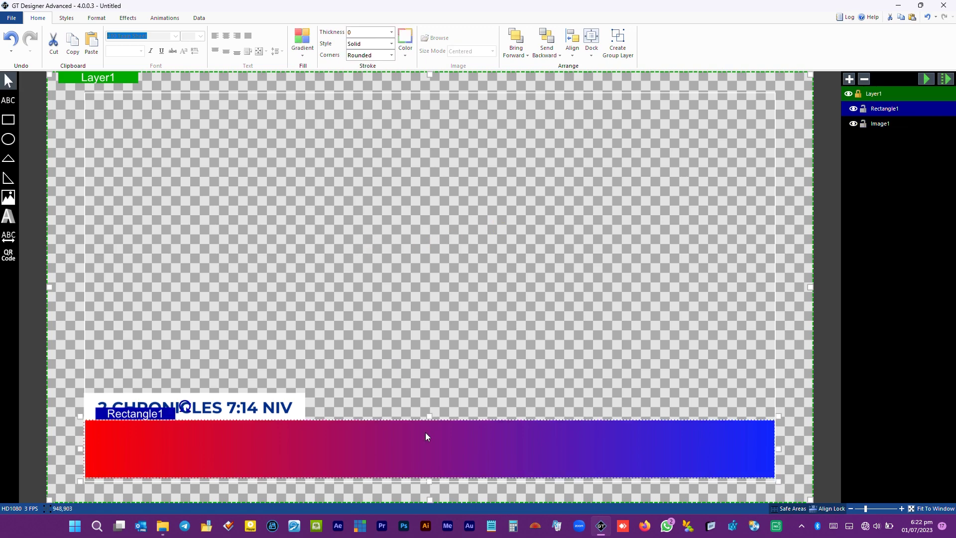
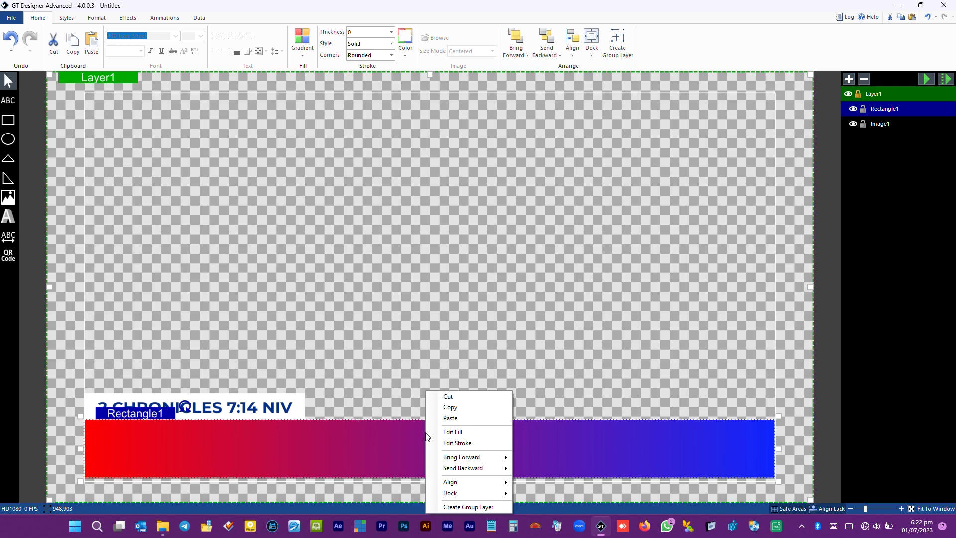
left_click(447, 407)
right_click(443, 439)
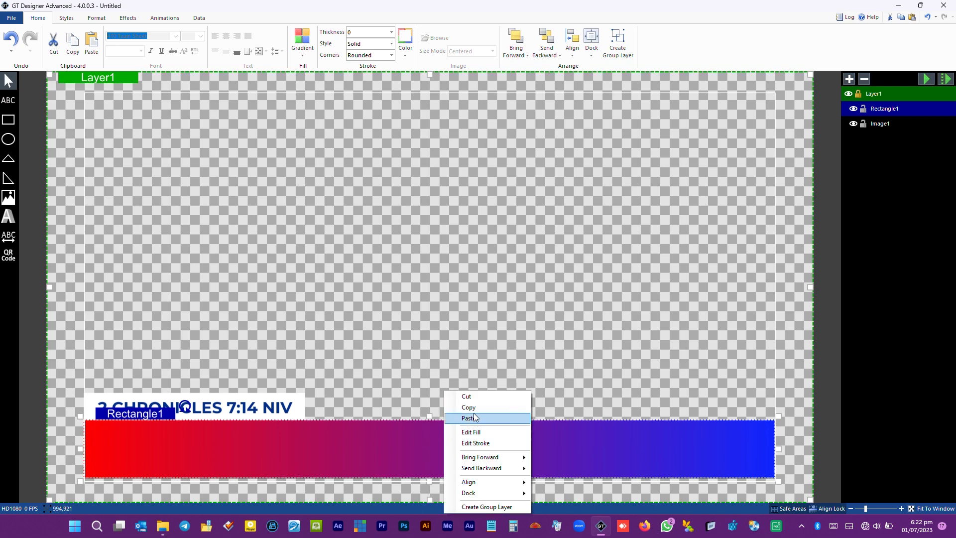
left_click(454, 416)
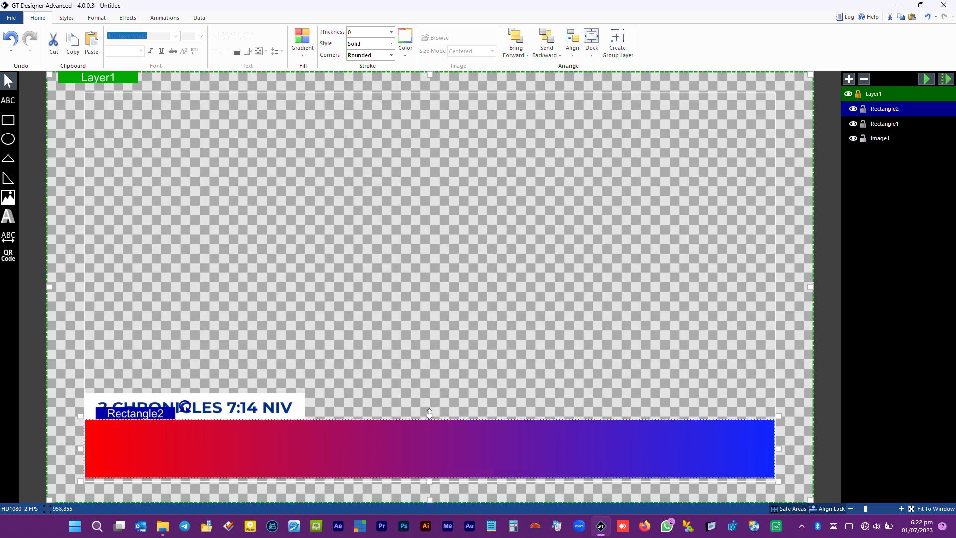
left_click_drag(429, 413, 428, 393)
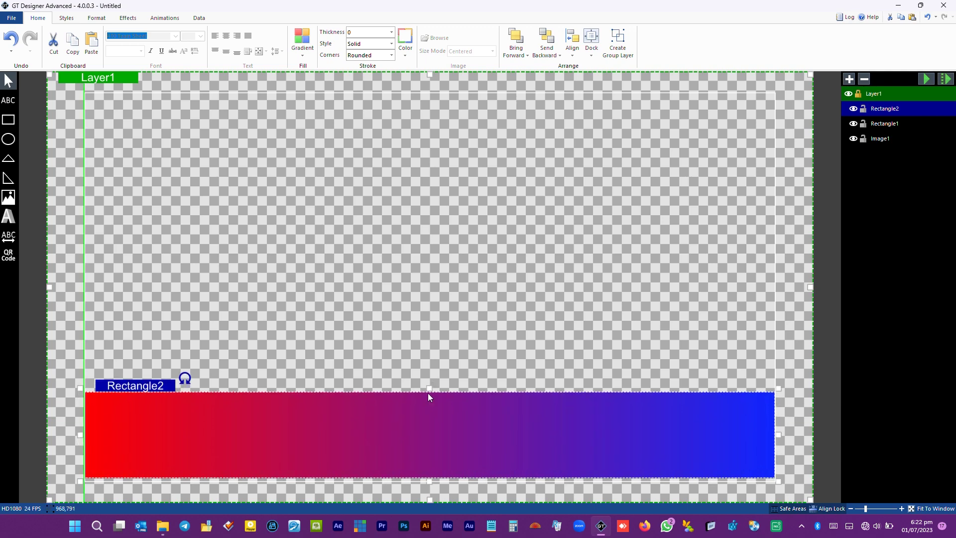
left_click_drag(427, 482, 429, 424)
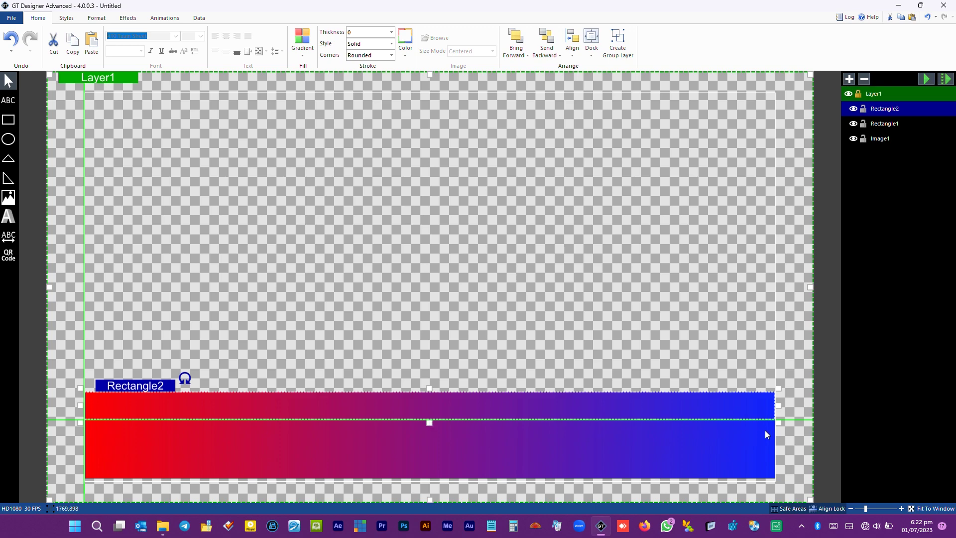
left_click_drag(779, 405, 310, 411)
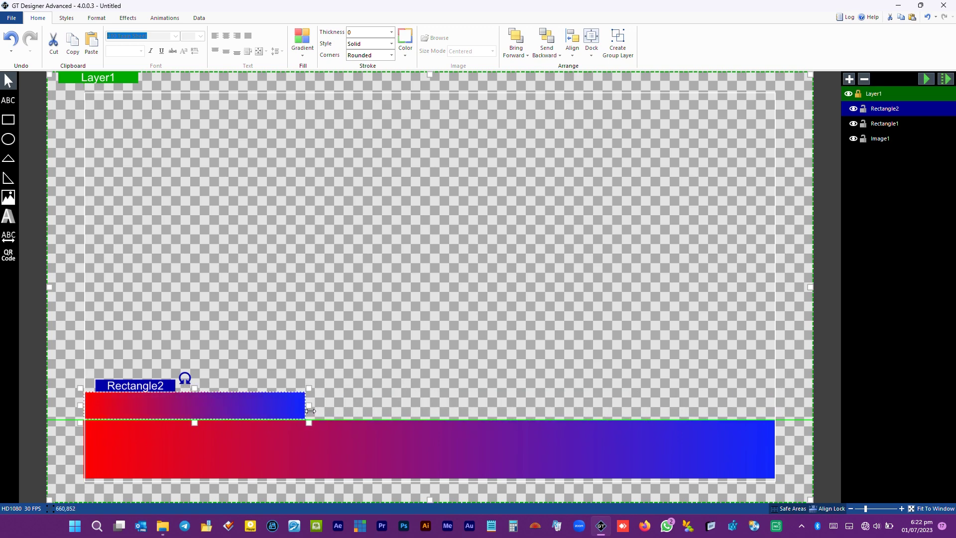
- Fill the small label rectangle with solid white and hide the reference image Image1
left_click(302, 45)
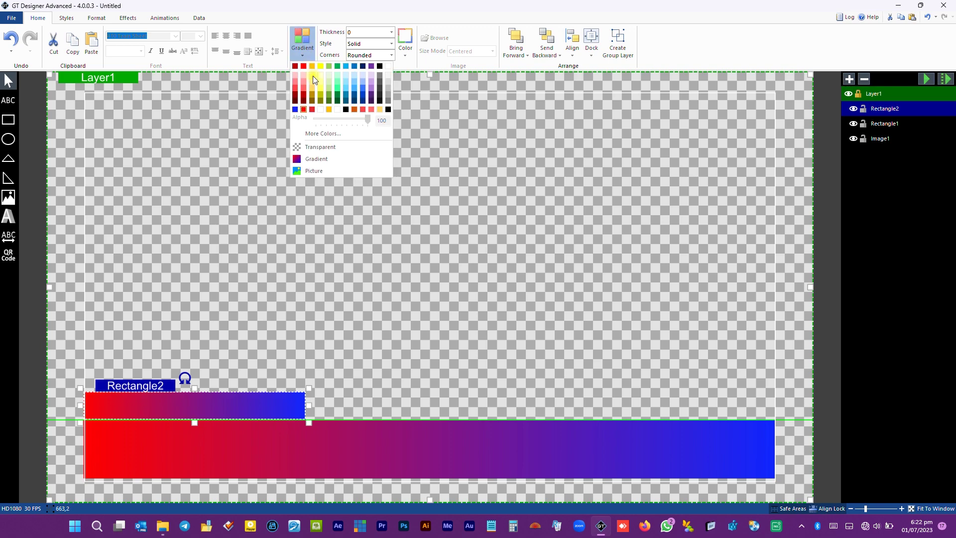
left_click(388, 65)
left_click(393, 189)
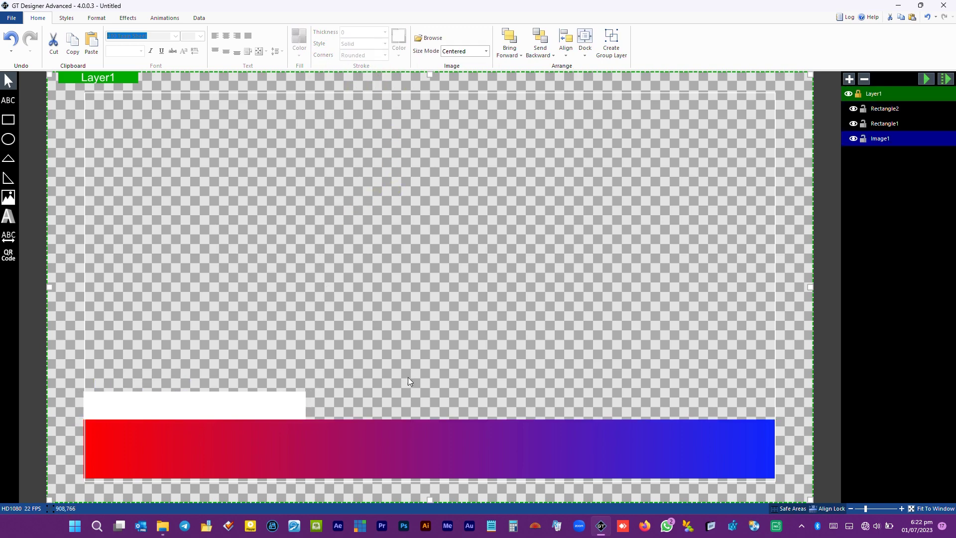
left_click(852, 138)
left_click(660, 184)
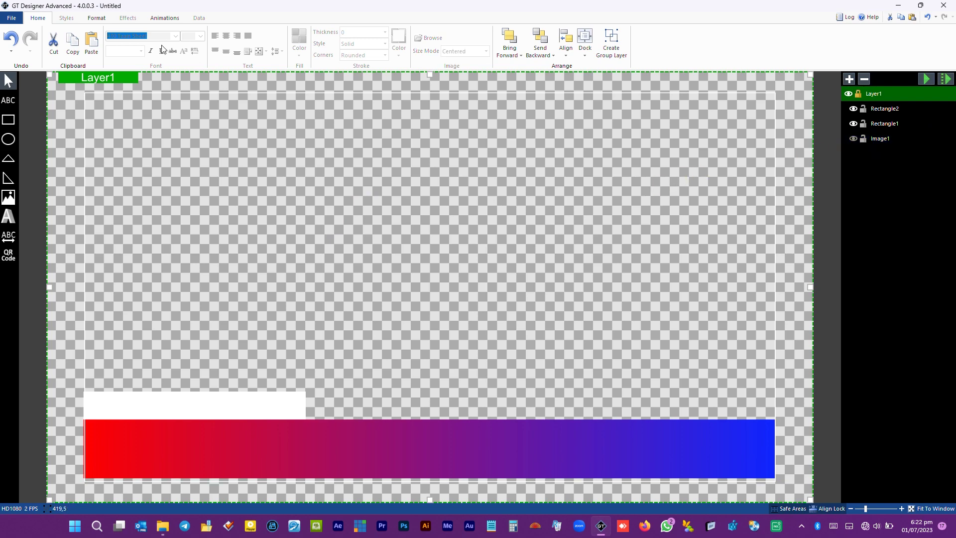
- Save the title as Verse in the Lower Third Tutorial folder
left_click(12, 18)
left_click(25, 92)
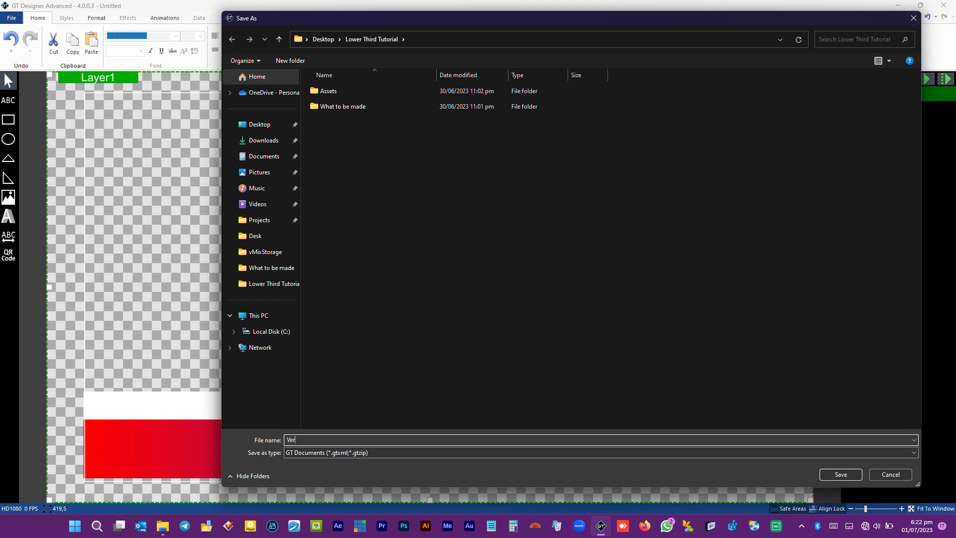
key("Return")
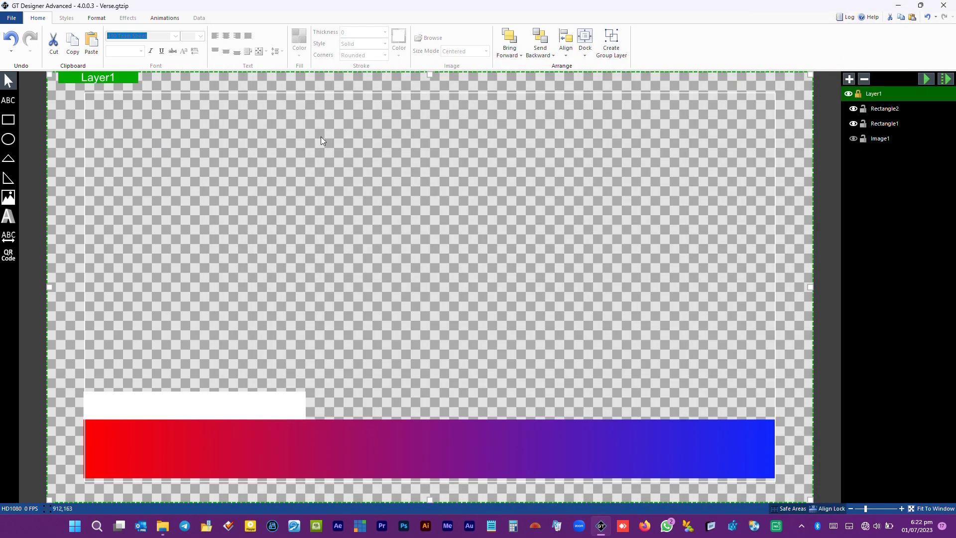
- Insert Hands Holding Bible.png from the Assets folder and scale it down over the right end of the gradient bar
left_click(9, 201)
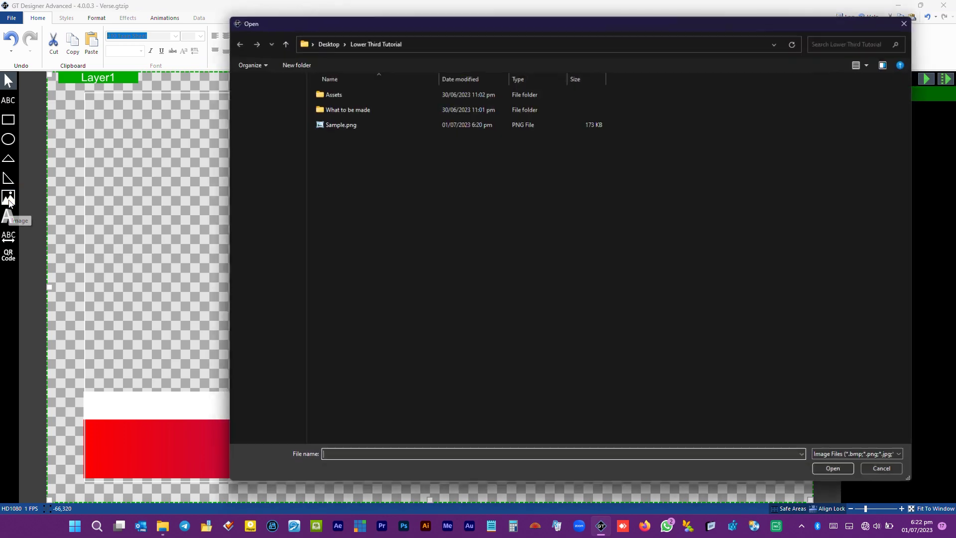
double_click(330, 93)
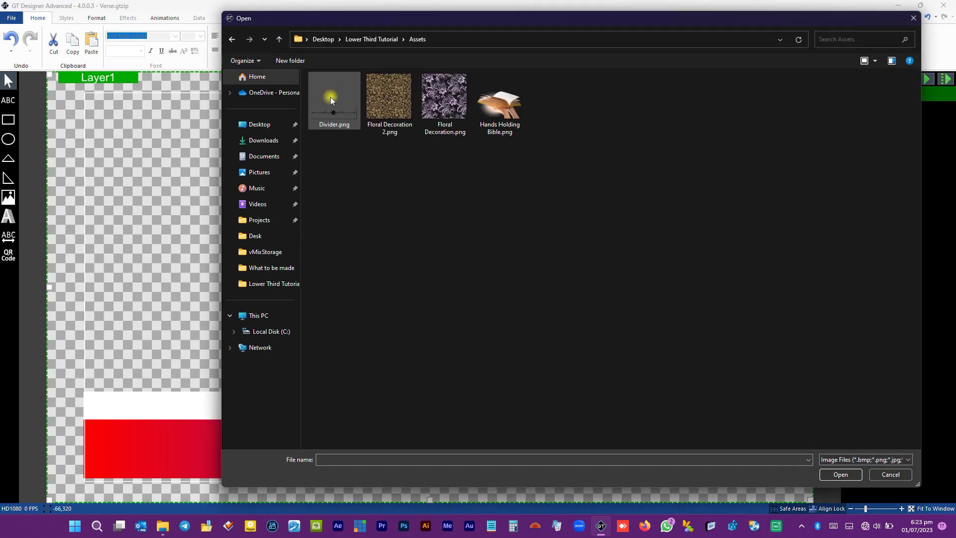
left_click(501, 107)
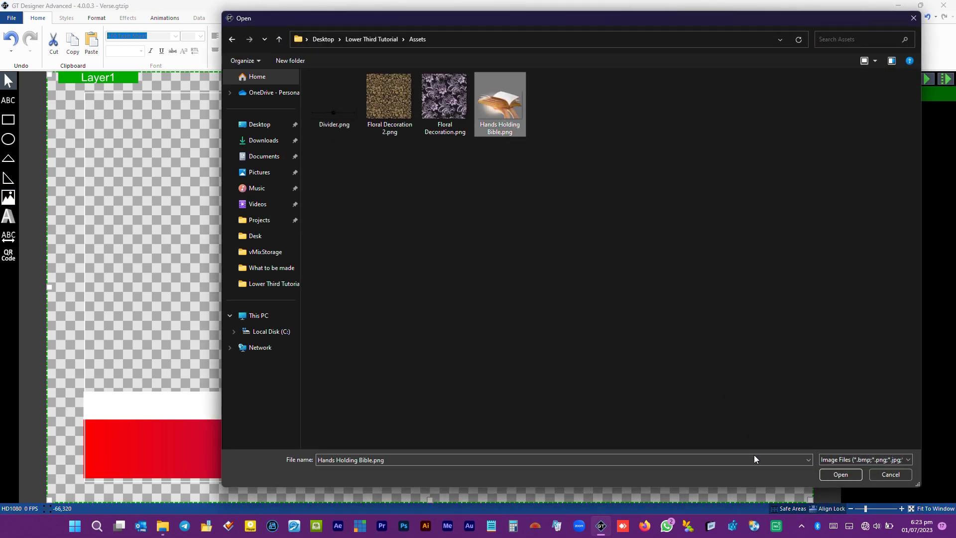
left_click(840, 473)
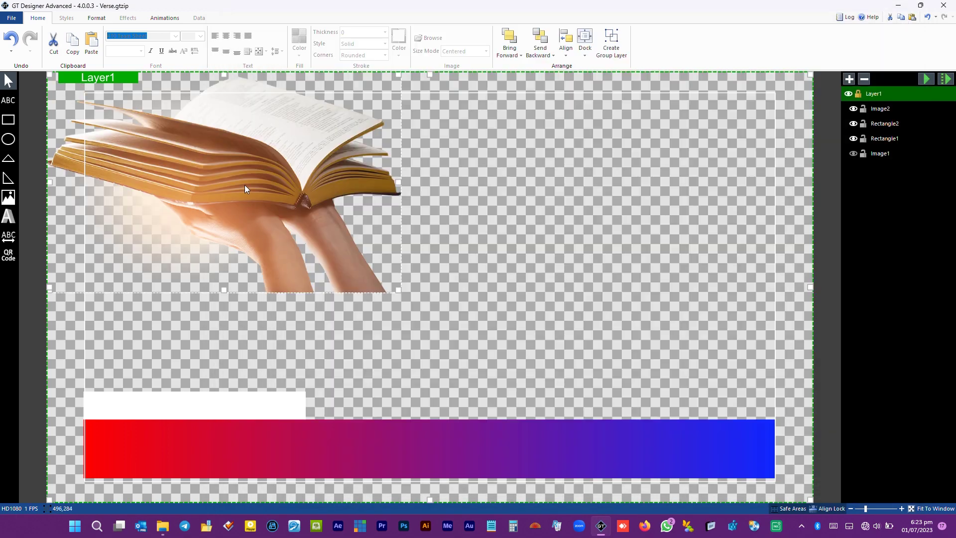
left_click_drag(244, 186, 571, 394)
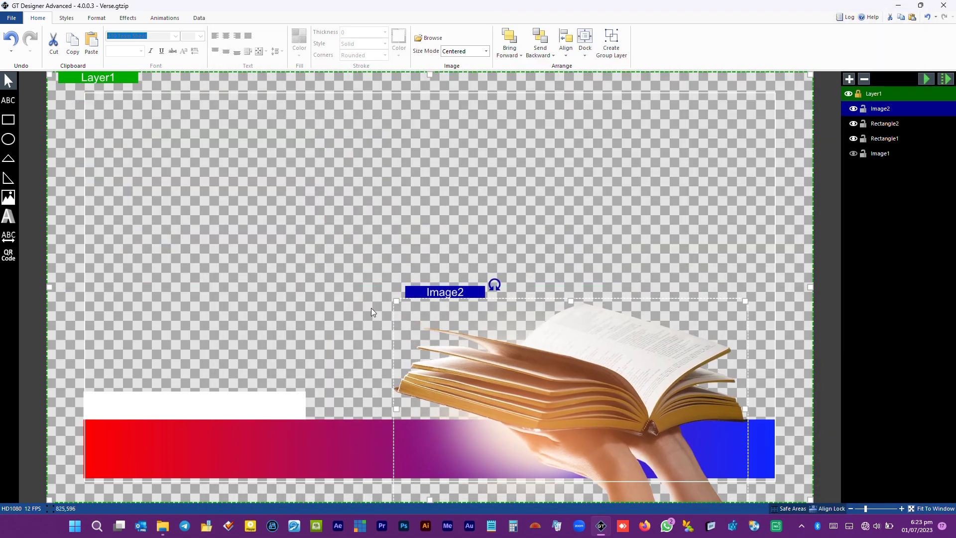
left_click_drag(394, 302, 718, 436)
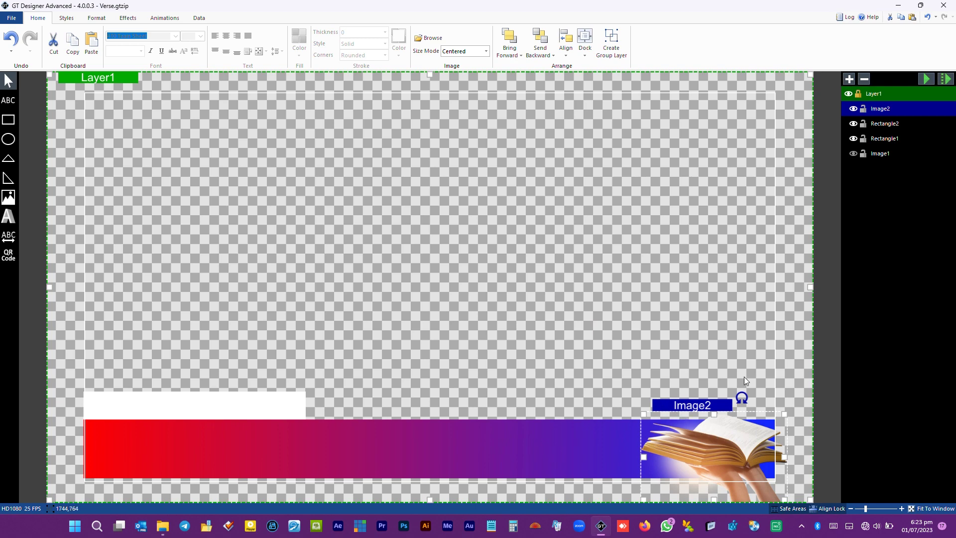
- Reduce the opacity of the Bible image to 26
left_click(128, 18)
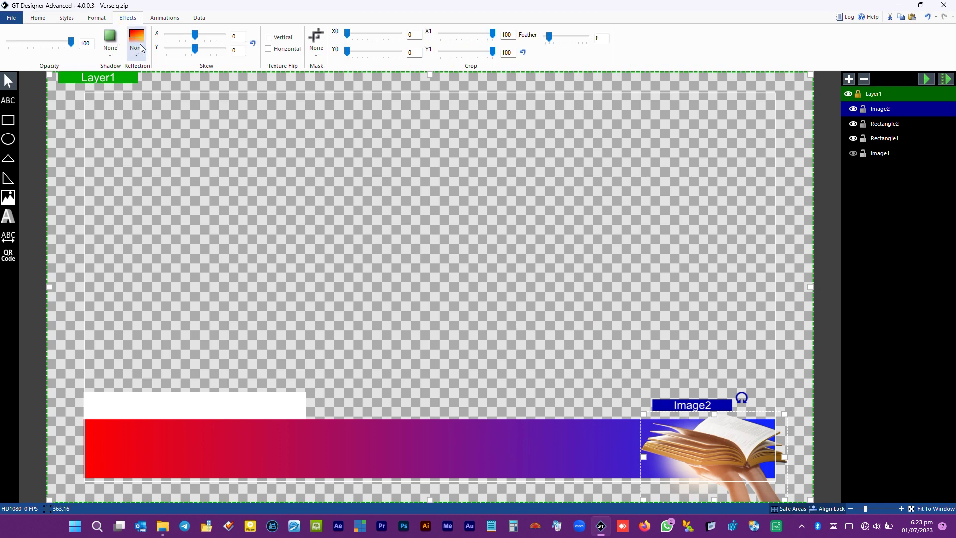
left_click_drag(69, 46, 27, 65)
key("Left")
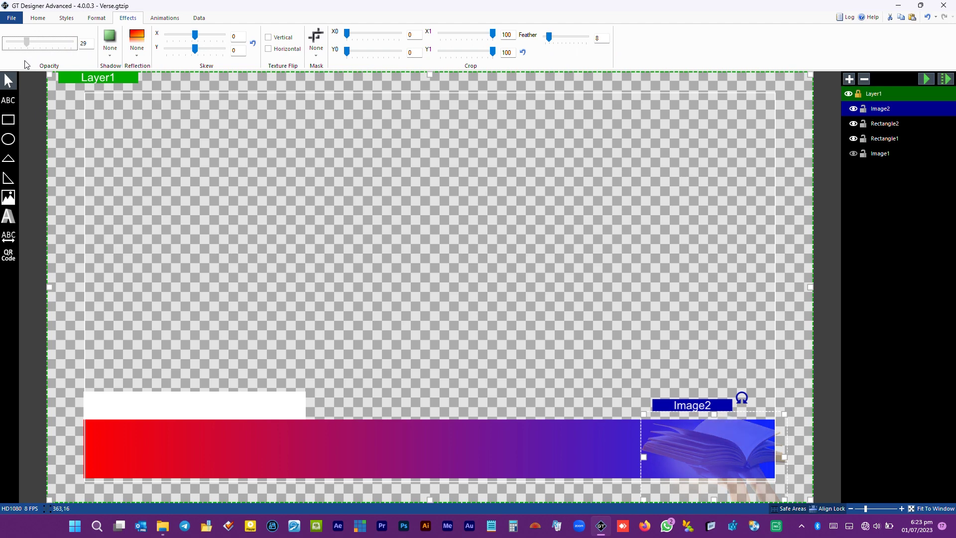
left_click(254, 132)
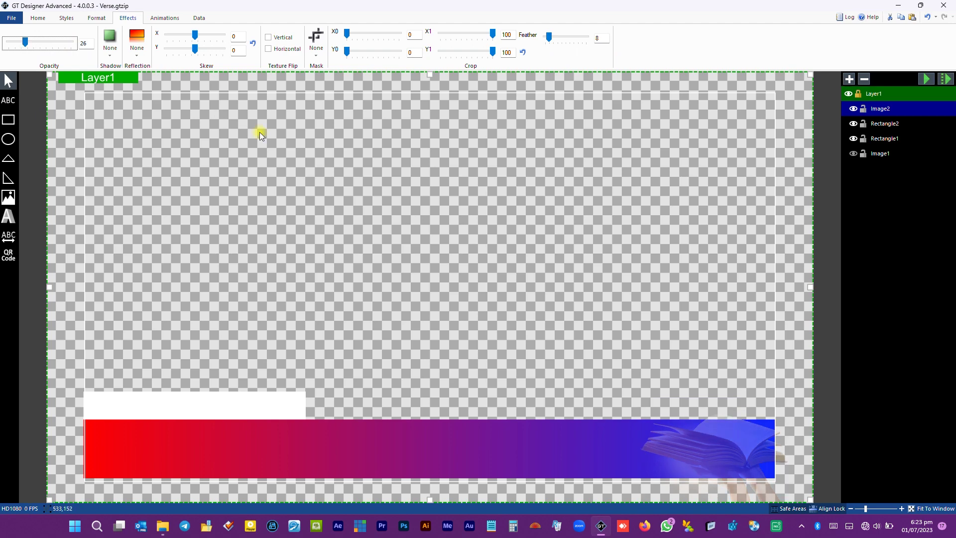
- Rename the gradient bar's Rectangle1 object to MainBar
left_click(883, 139)
left_click(899, 141)
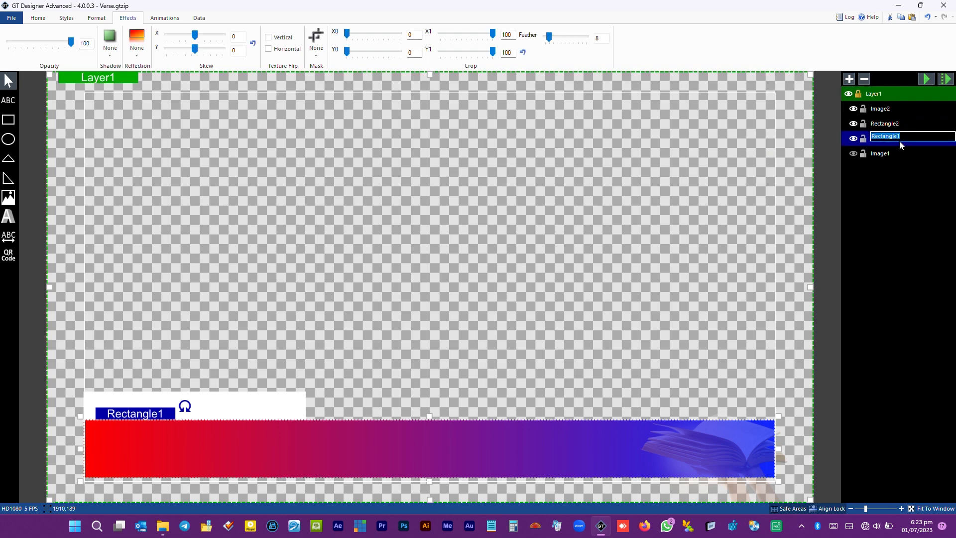
type("MainBar")
key("Return")
- Duplicate MainBar in place and rename the copy MainMask
left_click(885, 123)
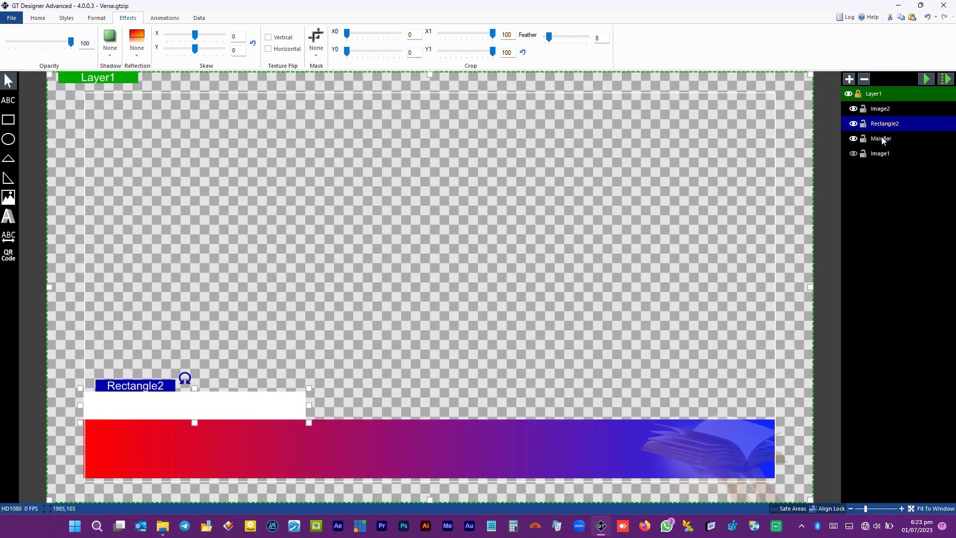
left_click(881, 139)
key("ctrl+d")
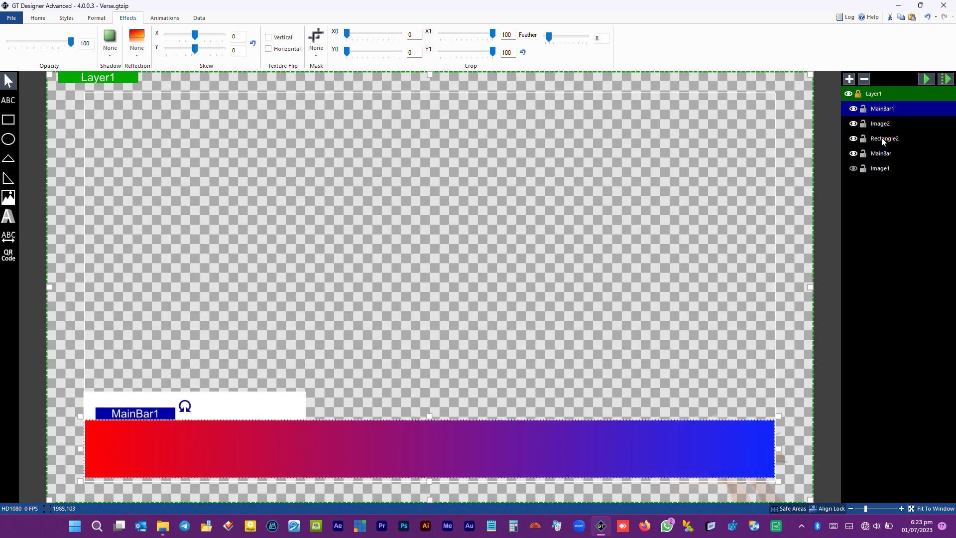
double_click(881, 108)
left_click_drag(884, 106, 918, 106)
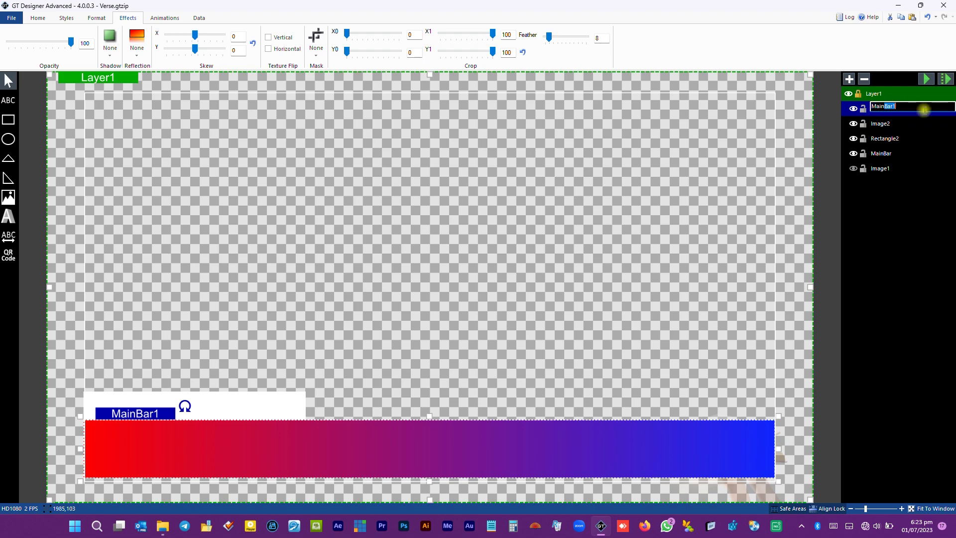
type("Mask")
left_click(877, 125)
left_click(877, 110)
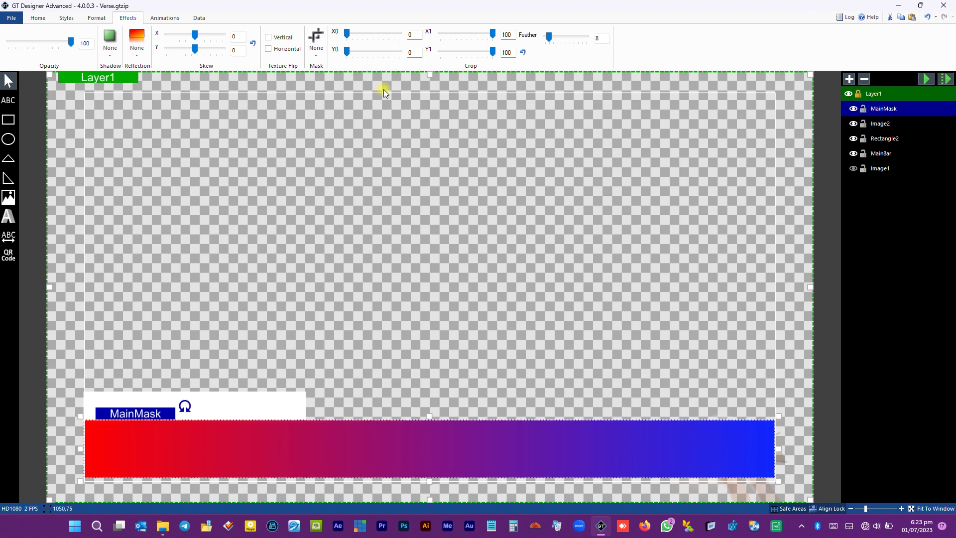
- Make MainMask fully transparent and replace its gradient with a solid white fill
left_click_drag(71, 43, 1, 52)
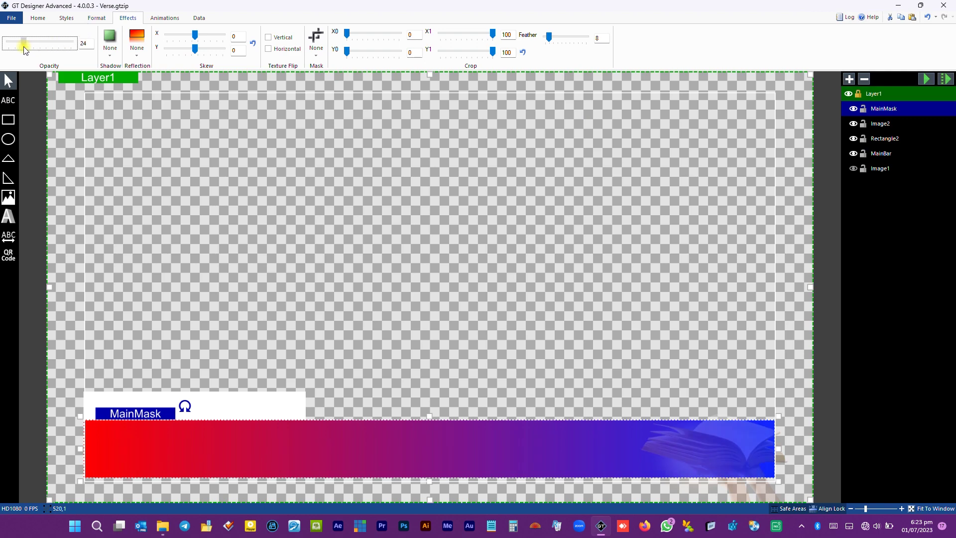
left_click(38, 18)
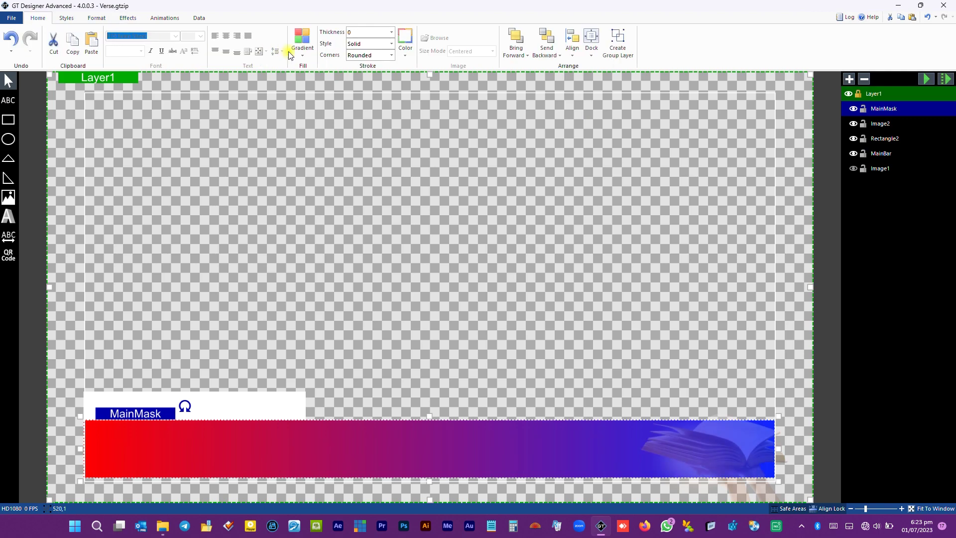
left_click(310, 39)
left_click(389, 66)
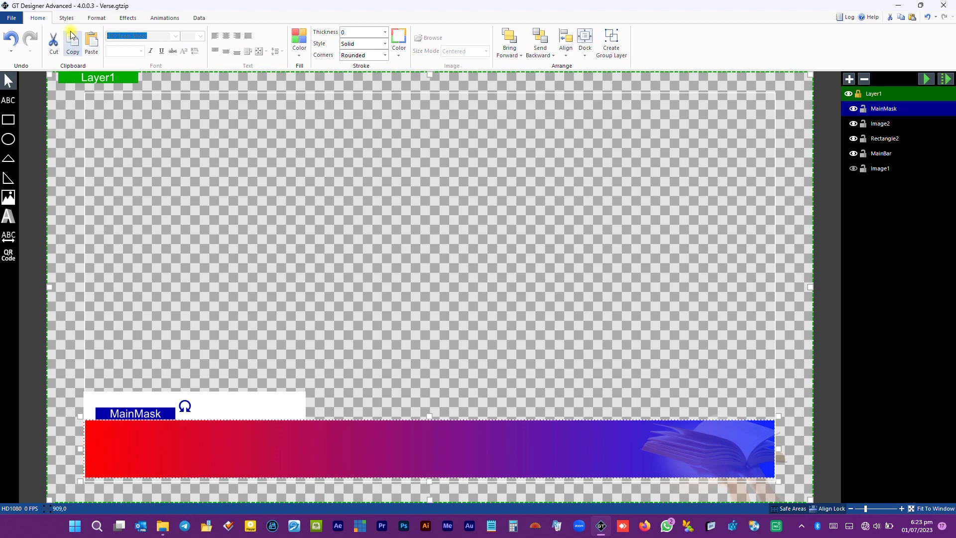
- Send MainMask to the back of the object stack, below Image1
right_click(879, 113)
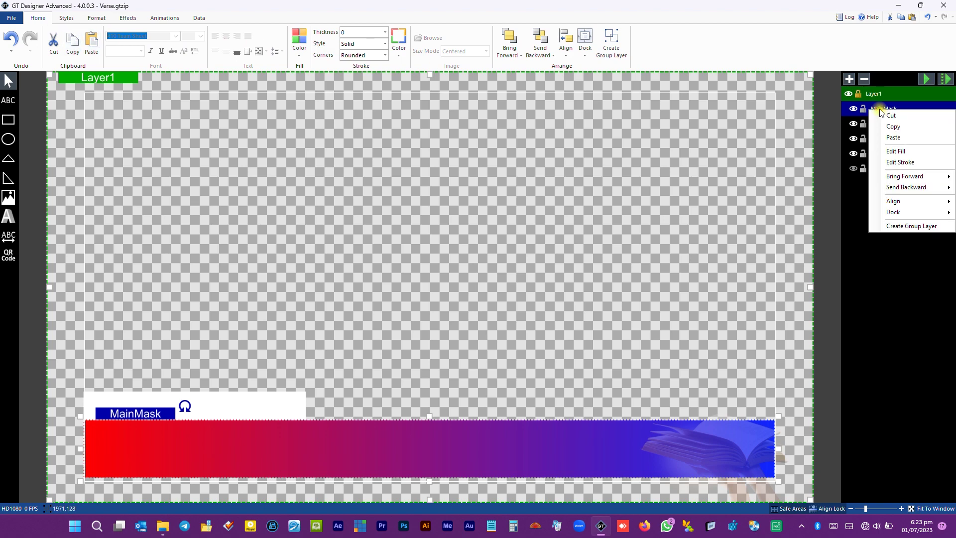
mouse_move(906, 187)
left_click(828, 188)
left_click(834, 198)
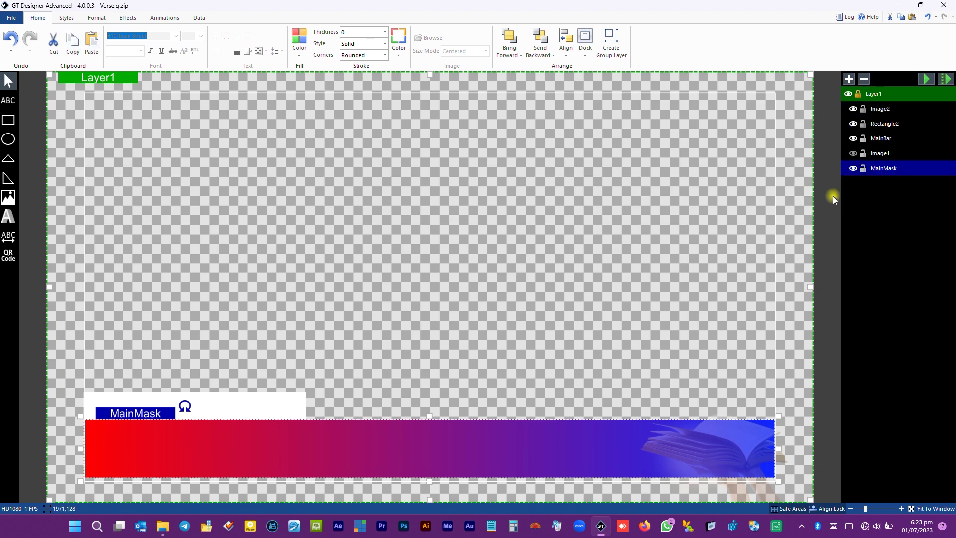
- Move the Bible image's Image2 object below Rectangle2 and rename it Image
left_click(881, 109)
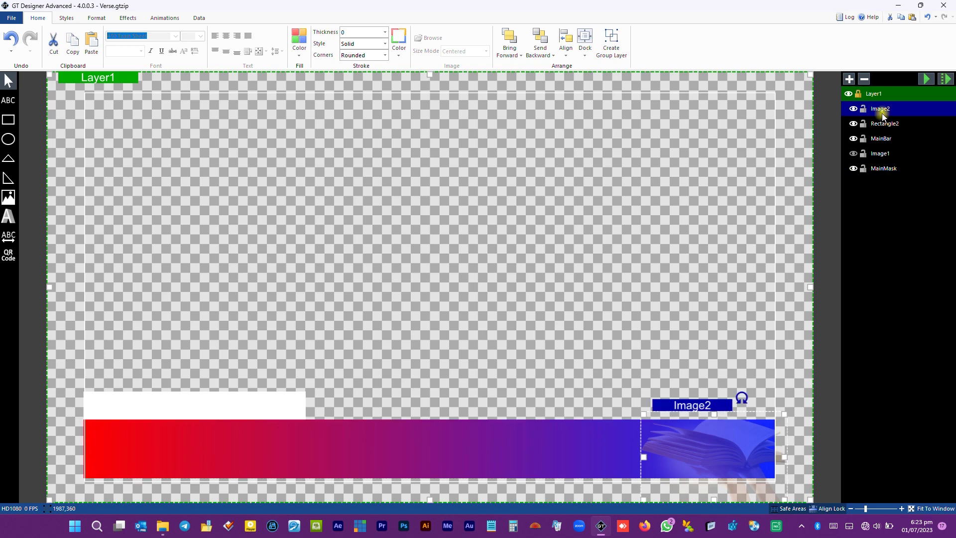
left_click_drag(885, 130, 879, 124)
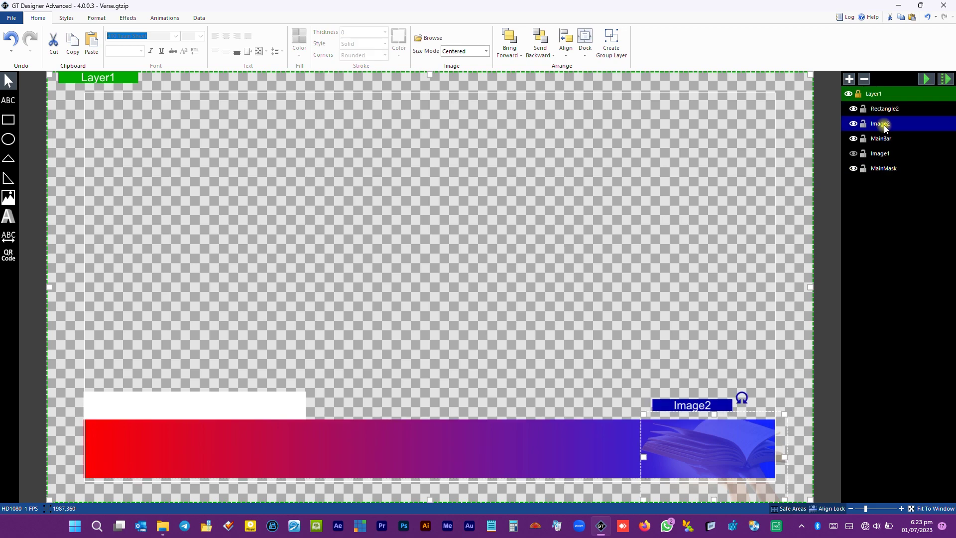
left_click(878, 123)
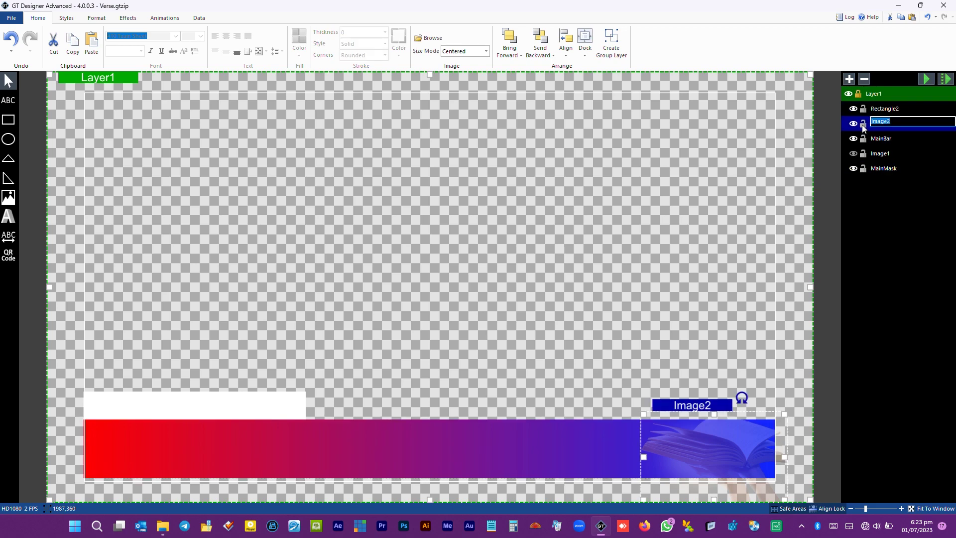
key("BackSpace")
left_click(878, 140)
left_click(879, 125)
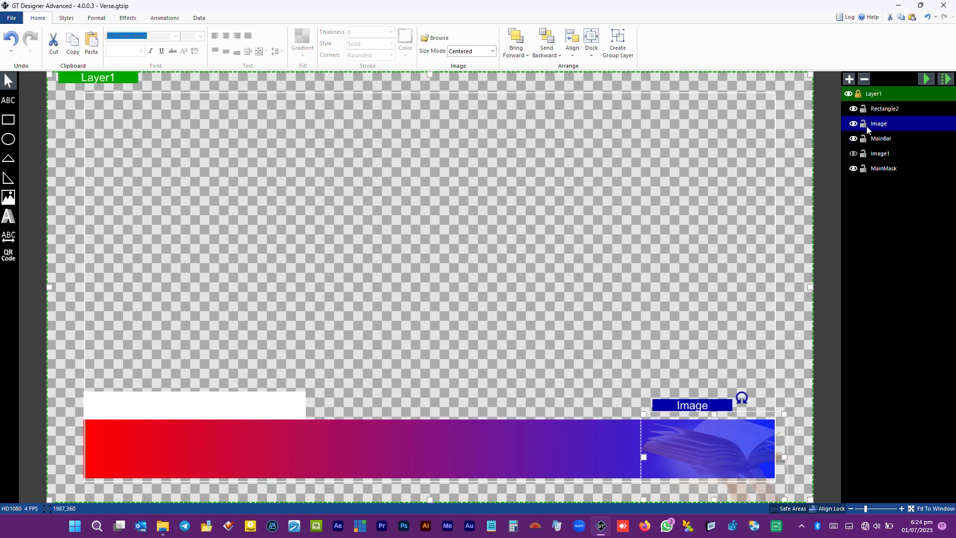
- Mask the Bible image with MainMask
left_click(128, 18)
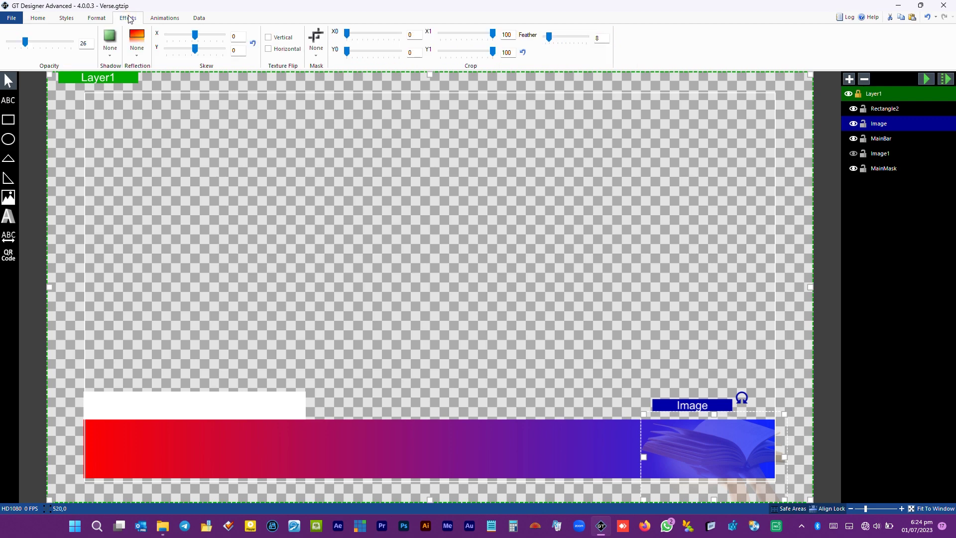
left_click(316, 40)
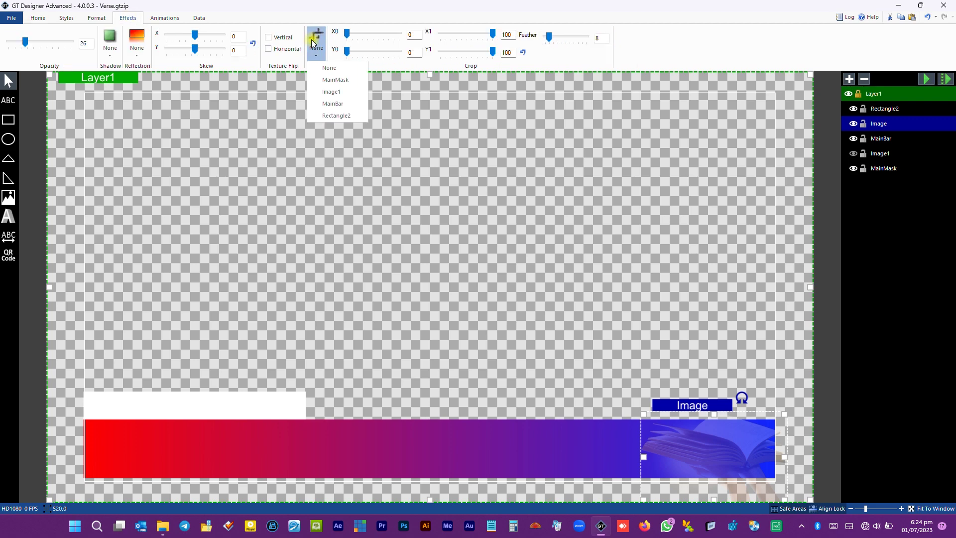
left_click(335, 80)
left_click(590, 273)
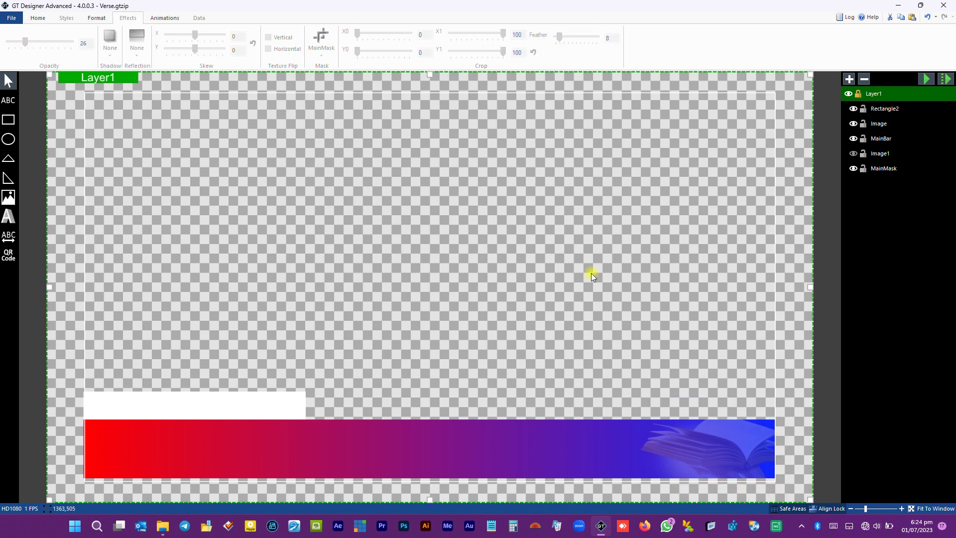
- Mark the Bible image as Hidden in its data options and save the title
left_click(707, 448)
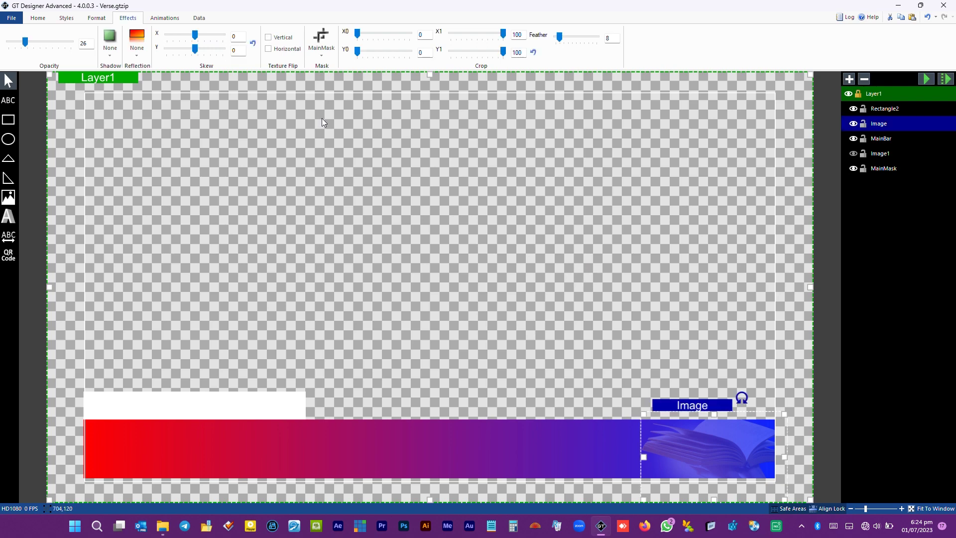
left_click(200, 18)
left_click(8, 32)
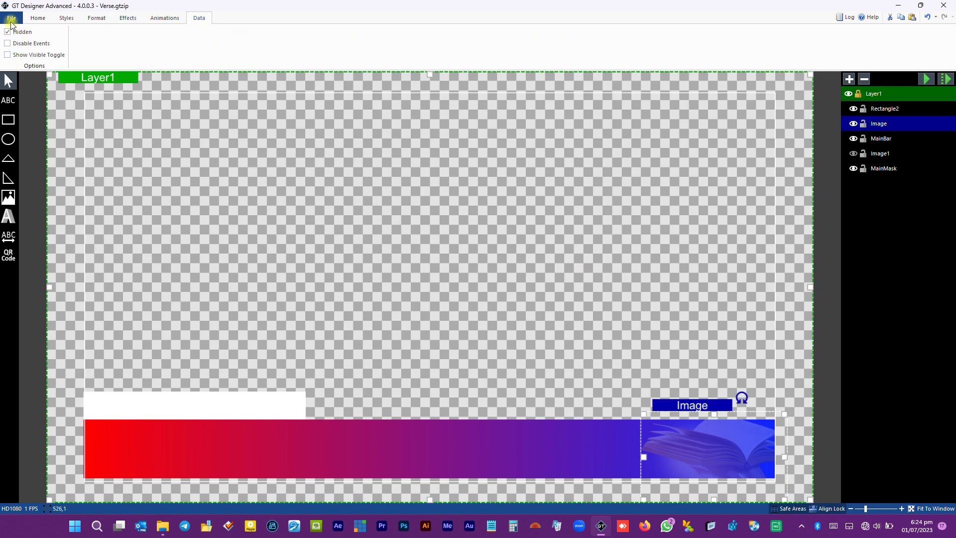
left_click(11, 19)
left_click(29, 74)
left_click(40, 19)
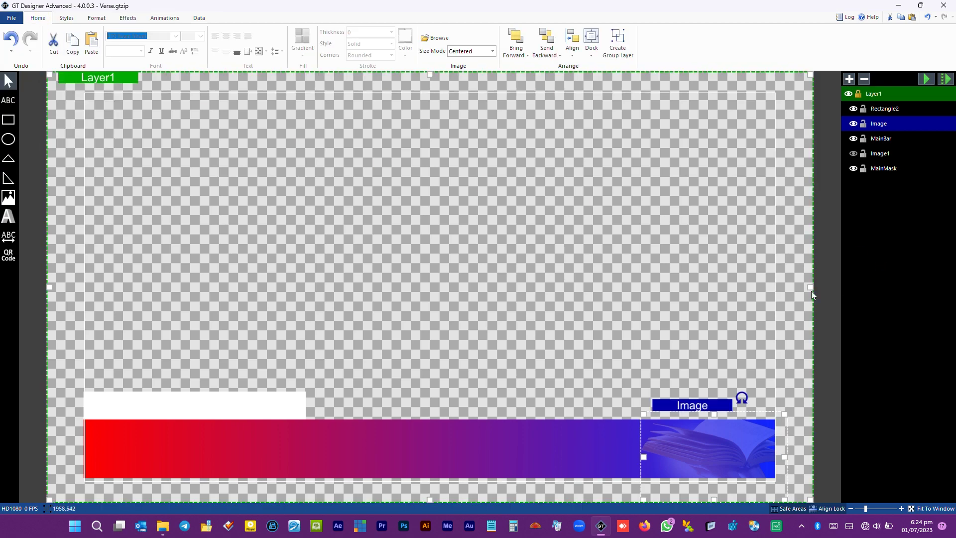
- Move the Image1 sample to the top of the object stack and make it visible
left_click(834, 213)
left_click(878, 153)
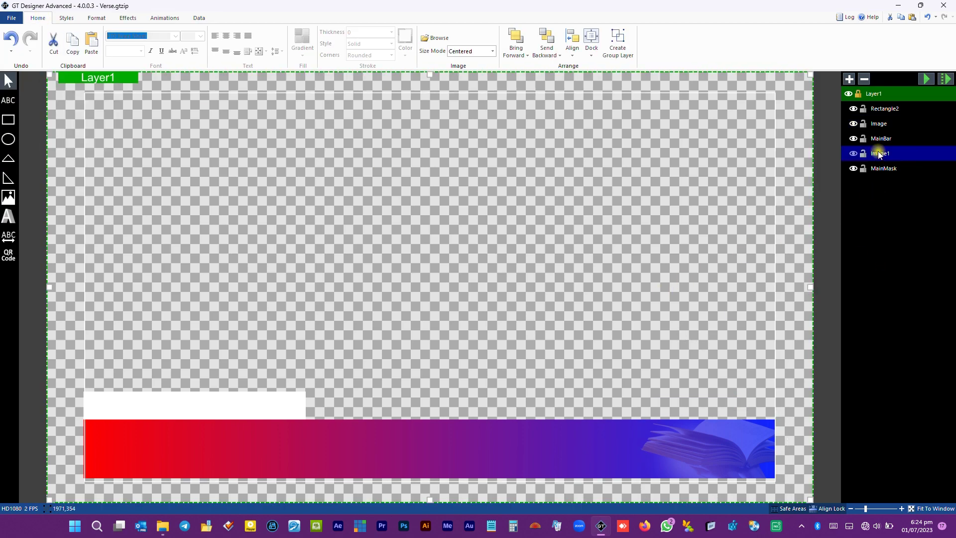
left_click_drag(878, 157, 888, 111)
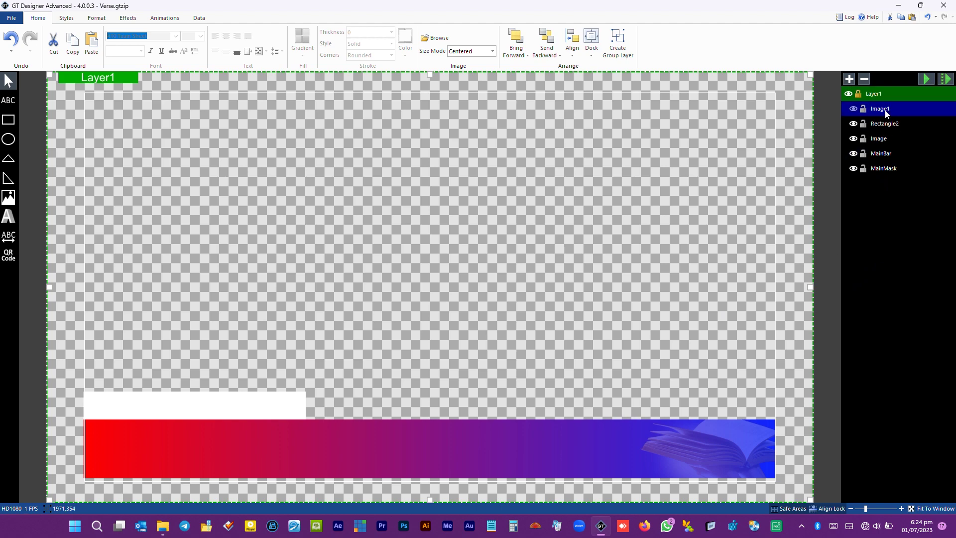
left_click(855, 110)
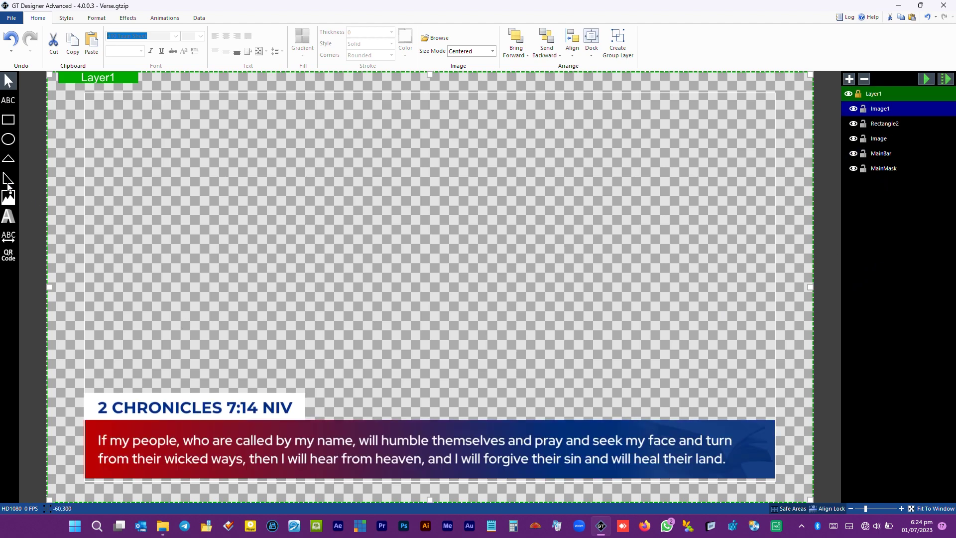
- Add a text block spanning the white label box with the text "2 Chronicles 7:14"
left_click(8, 101)
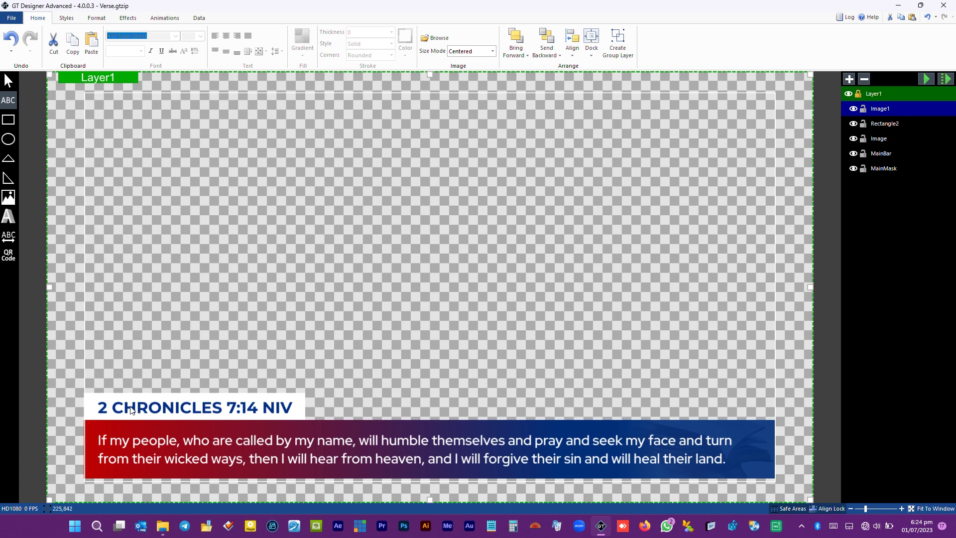
left_click_drag(92, 393, 300, 417)
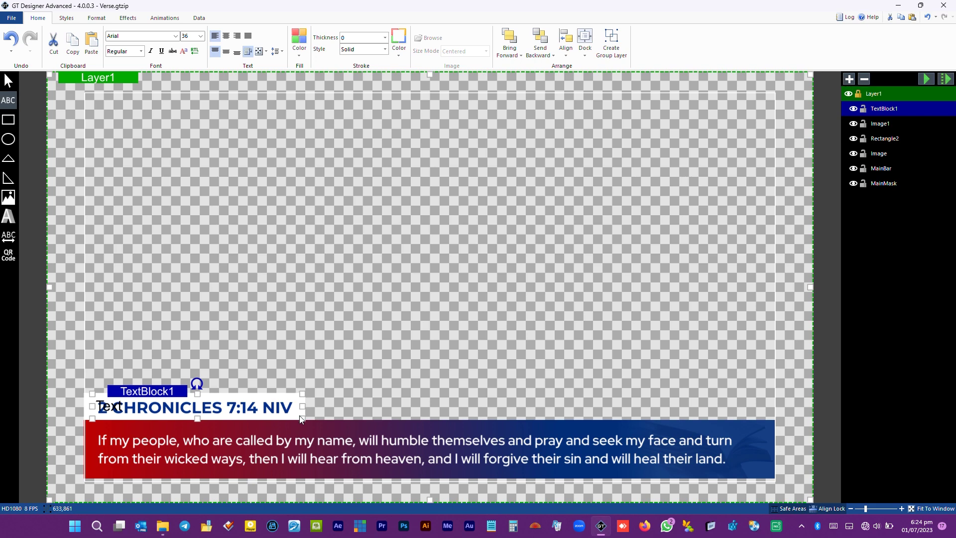
key("Escape")
left_click_drag(93, 404, 88, 405)
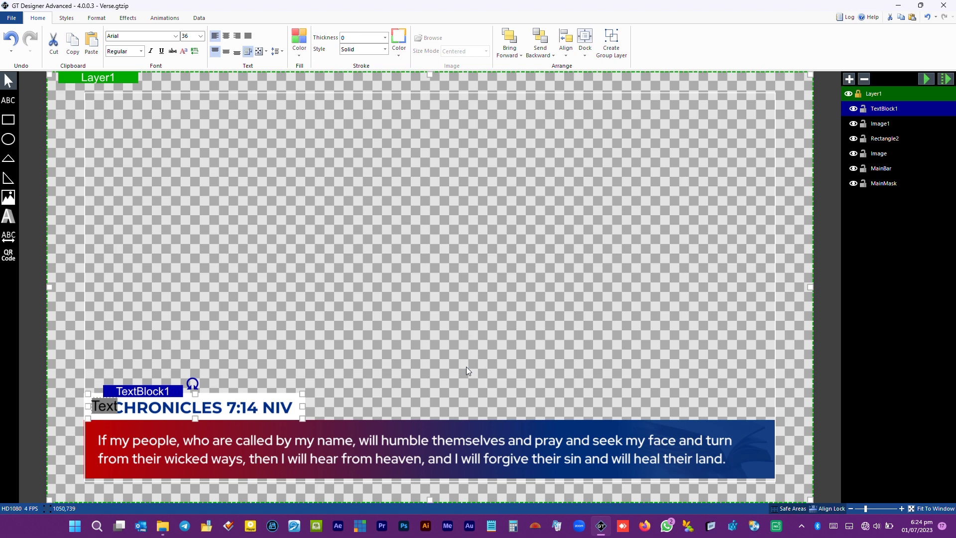
type("2 Chron")
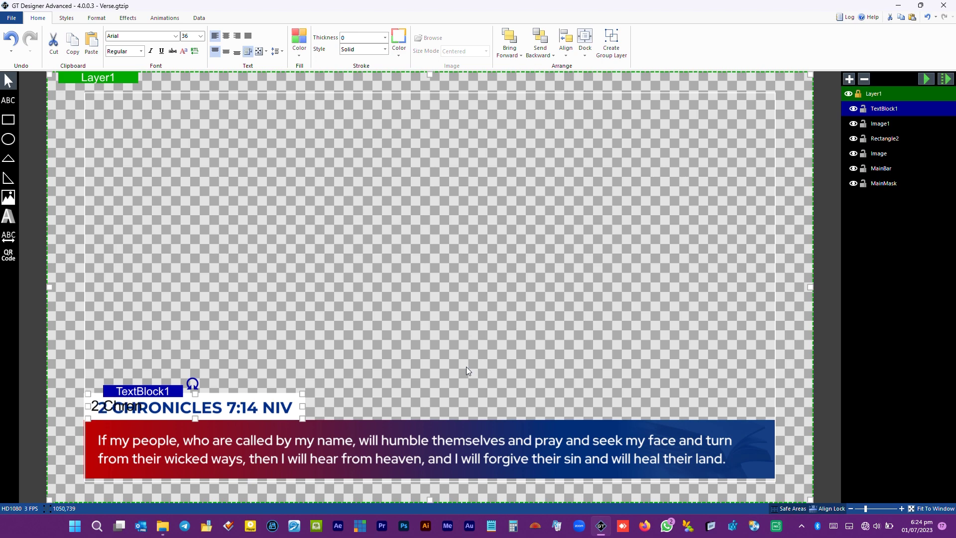
type("icles 7:14")
- Set the whole scripture reference text to the Montserrat font in Bold
key("ctrl+a")
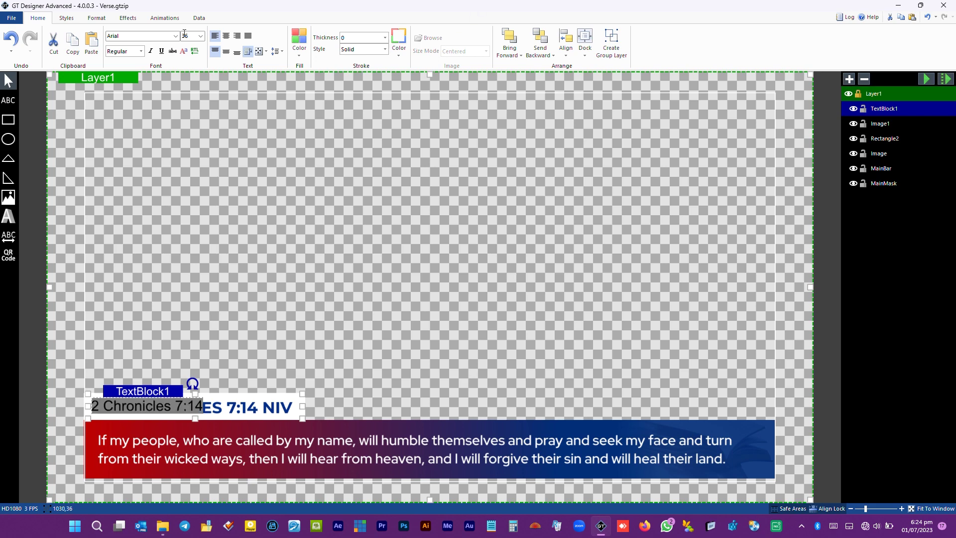
left_click(175, 36)
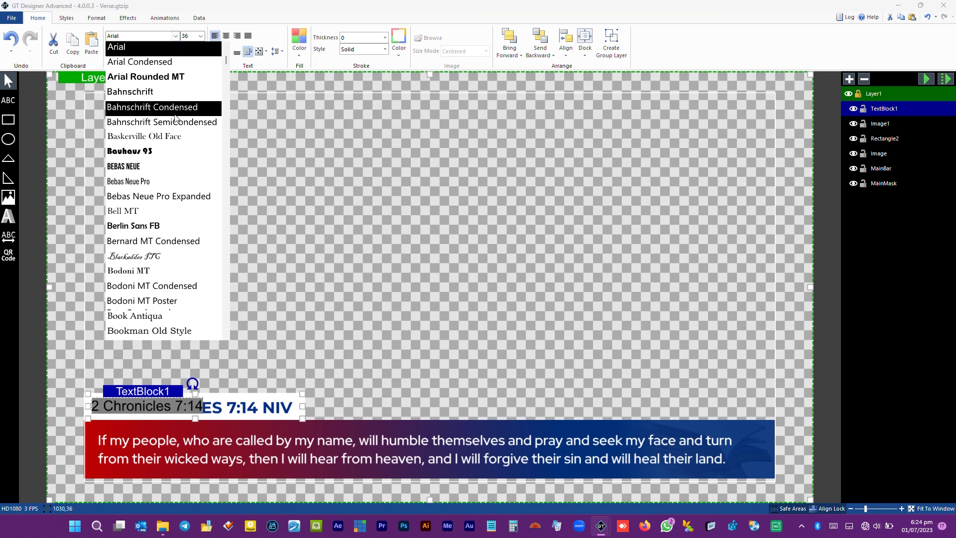
scroll(173, 233, "down", 5)
left_click_drag(226, 75, 219, 224)
scroll(219, 224, "down", 1)
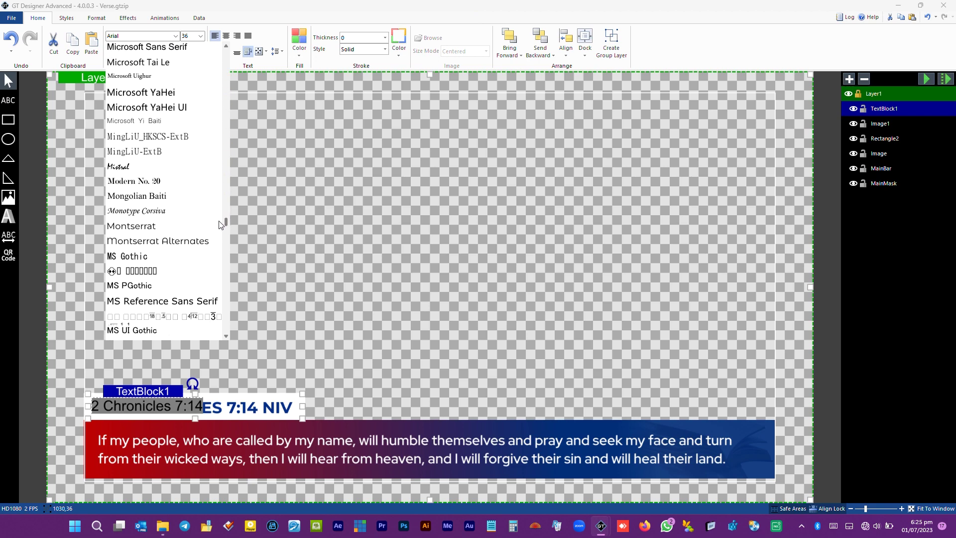
left_click(177, 225)
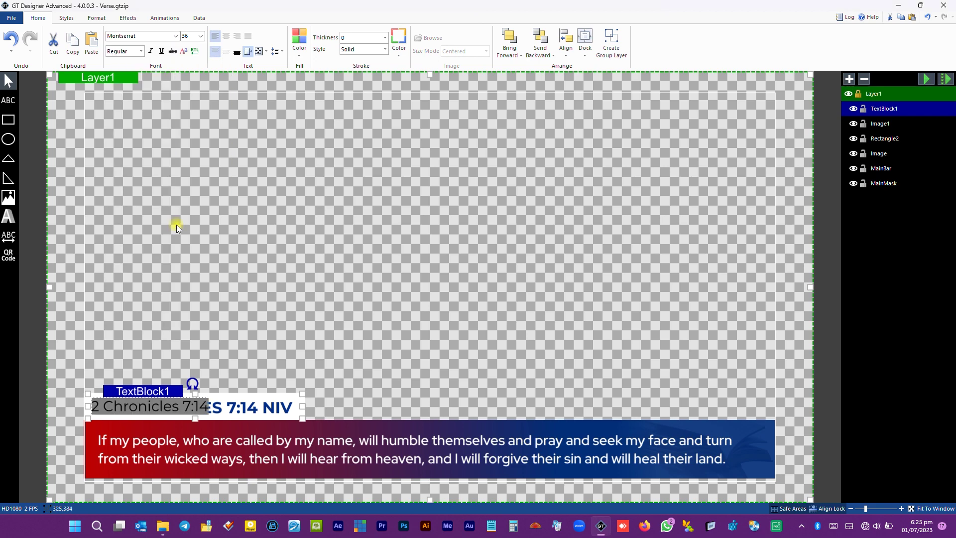
left_click(141, 51)
left_click(123, 71)
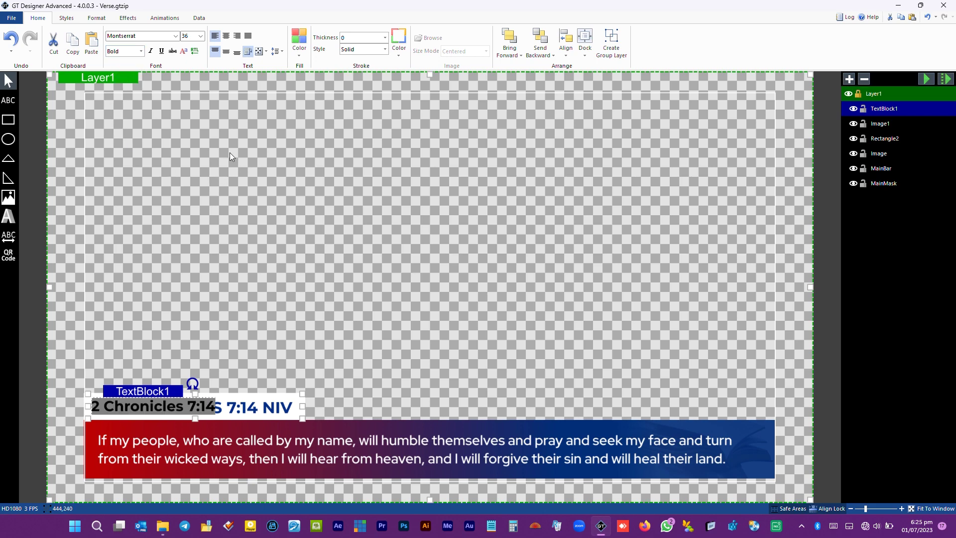
- Colour the scripture reference text dark blue and turn on all capitals
left_click(290, 37)
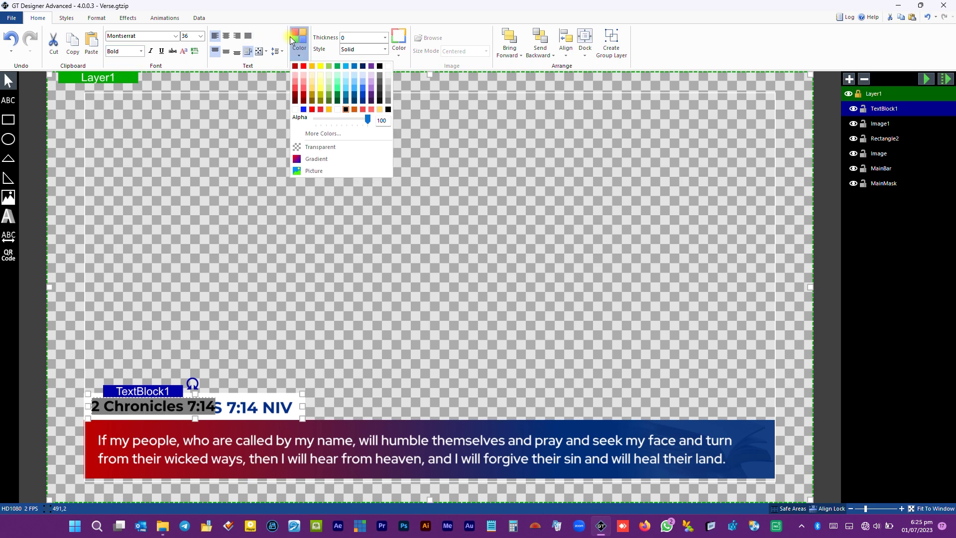
left_click(362, 100)
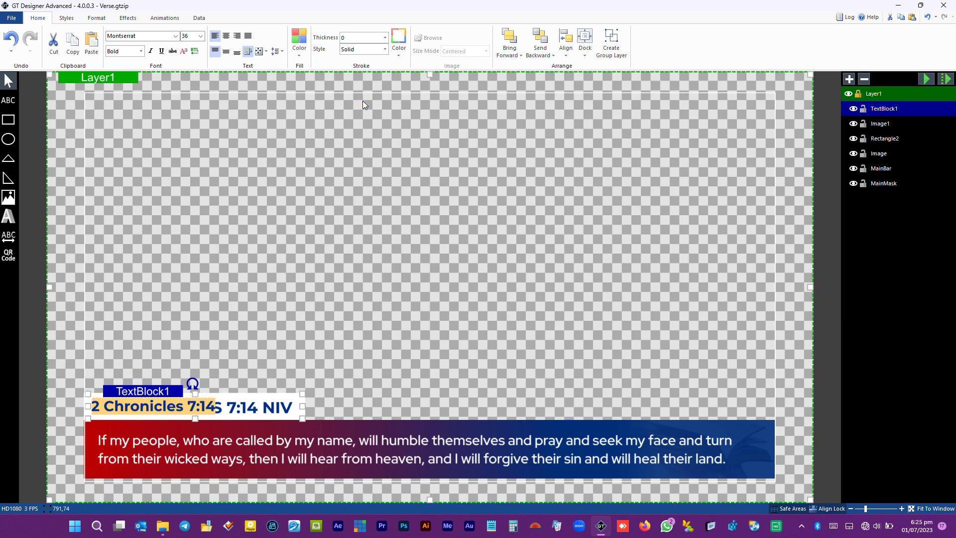
left_click(183, 52)
left_click(199, 128)
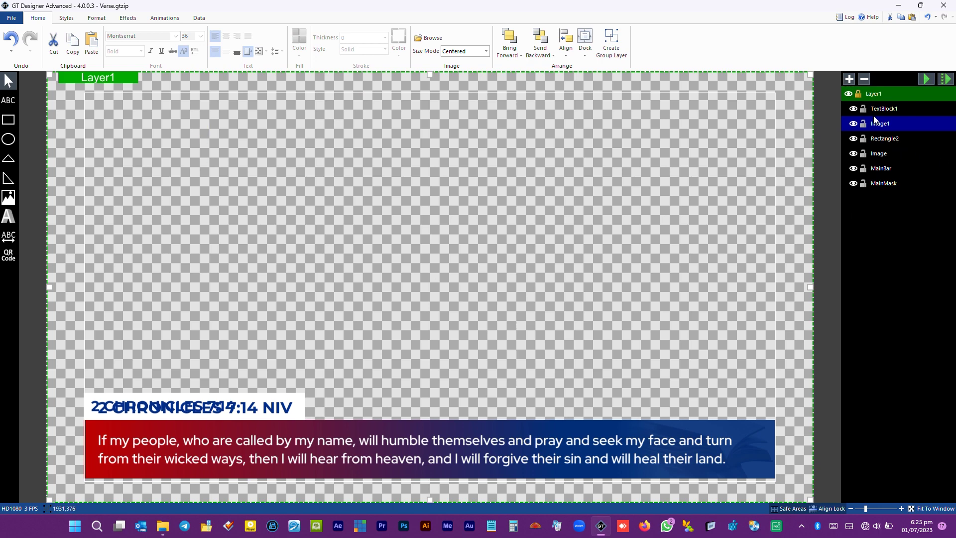
- Hide the Image1 sample and set the scripture reference text size to 40
left_click(854, 124)
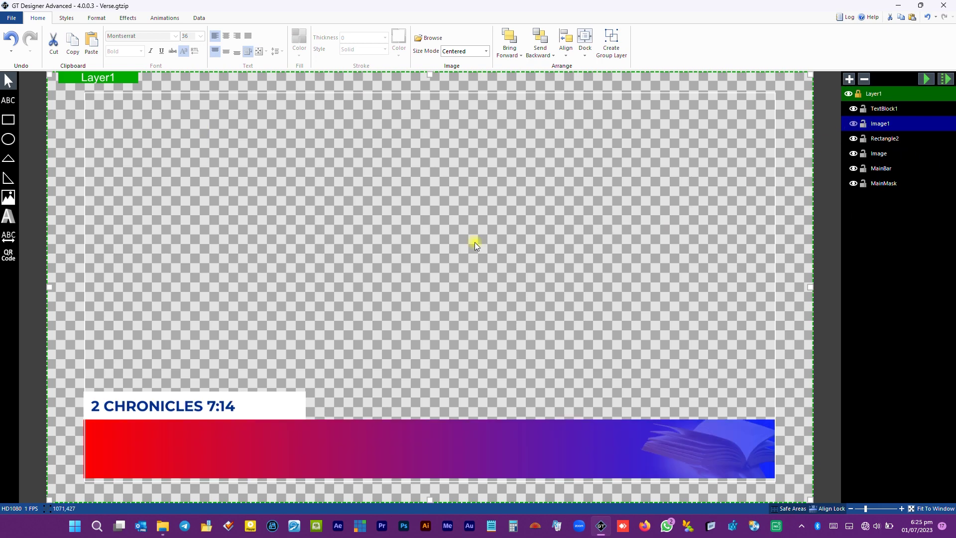
left_click(209, 405)
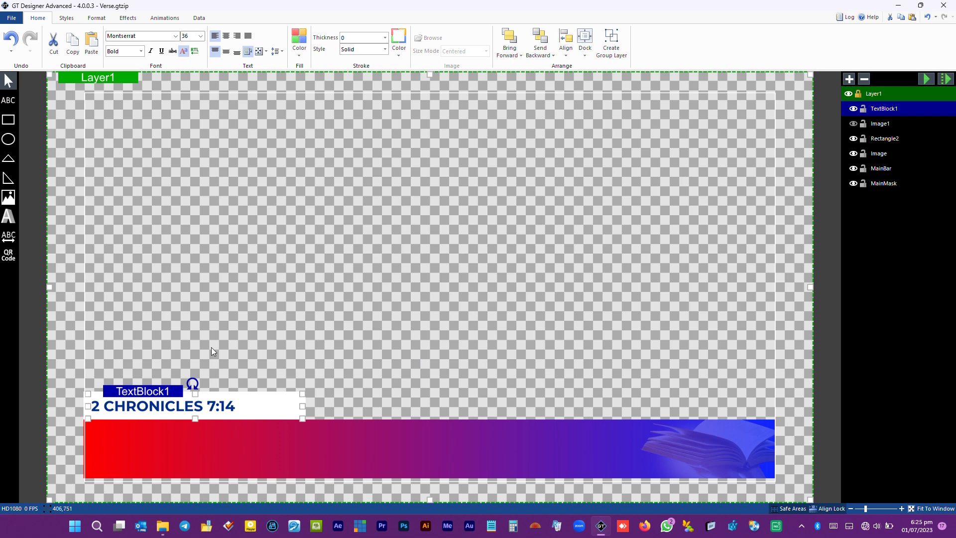
double_click(187, 36)
type("40")
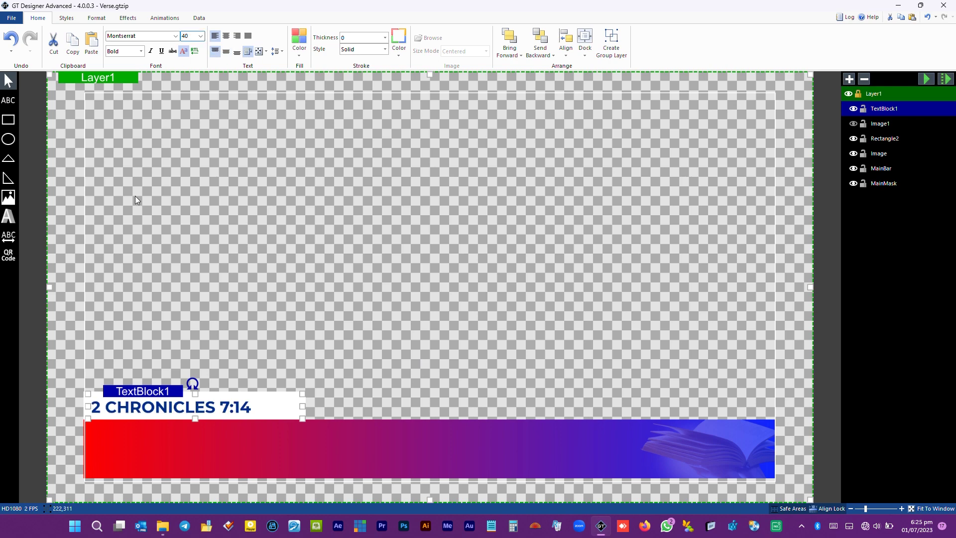
left_click(294, 330)
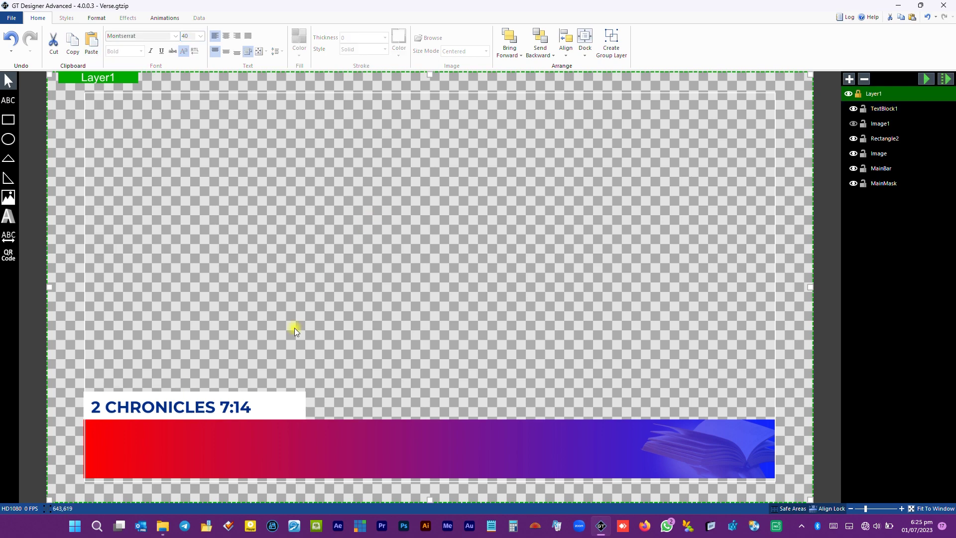
left_click(166, 401)
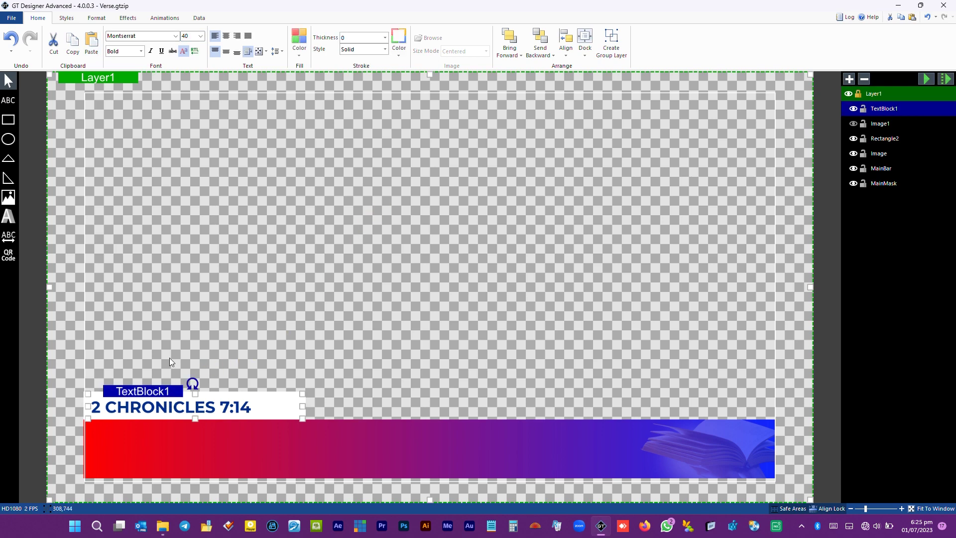
- Set the scripture reference text block to Shrink sizing and extend its height slightly below the white label box
left_click(265, 53)
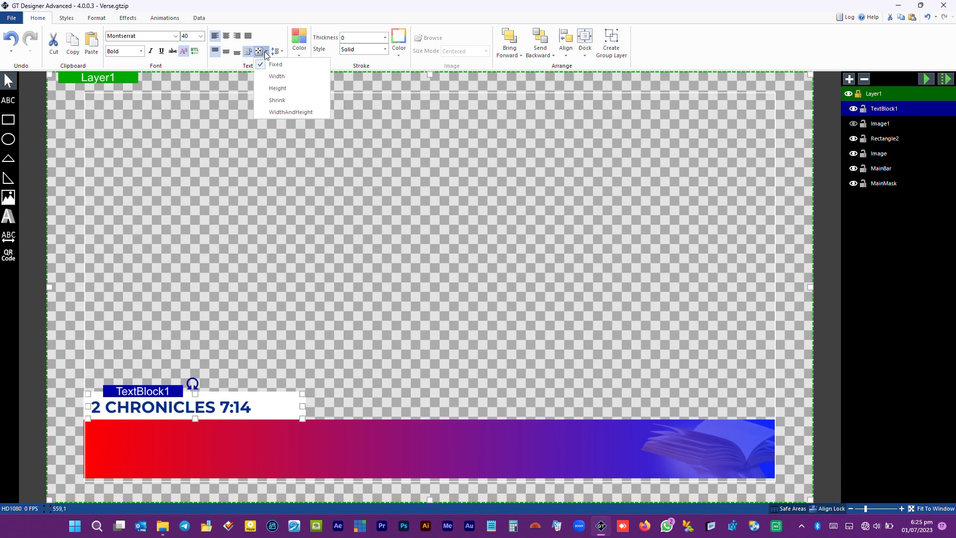
left_click(294, 96)
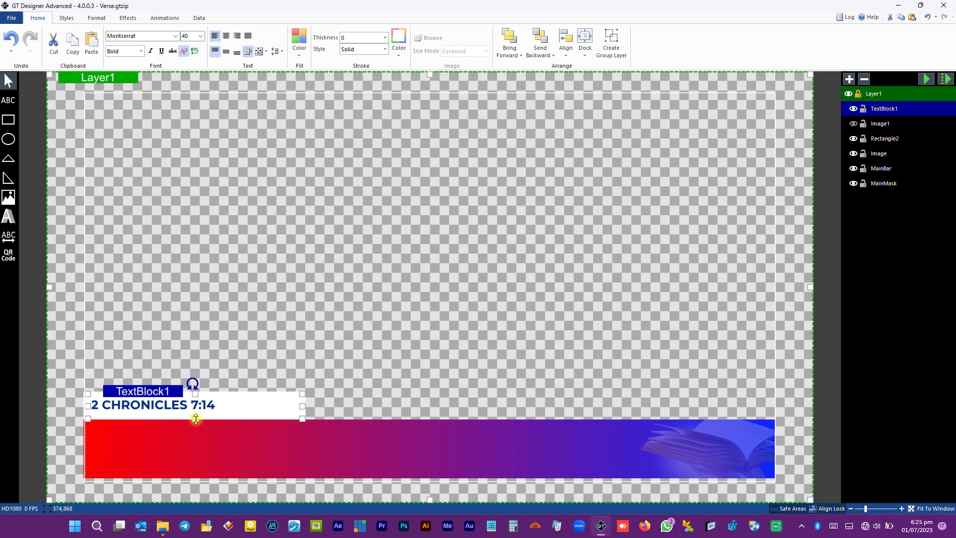
left_click_drag(196, 417, 196, 426)
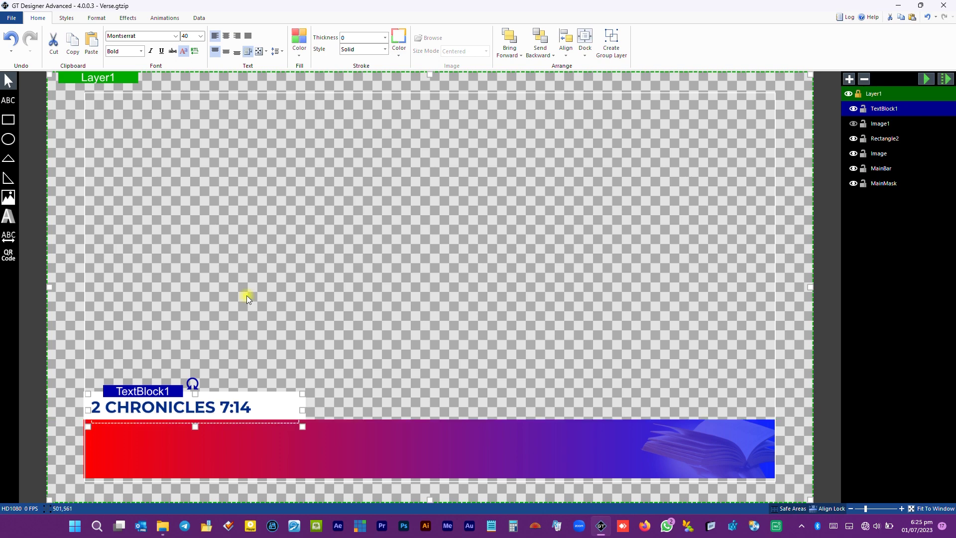
left_click(247, 294)
- Duplicate the scripture reference text block and move the copy down onto the gradient bar at Y 878
left_click(182, 409)
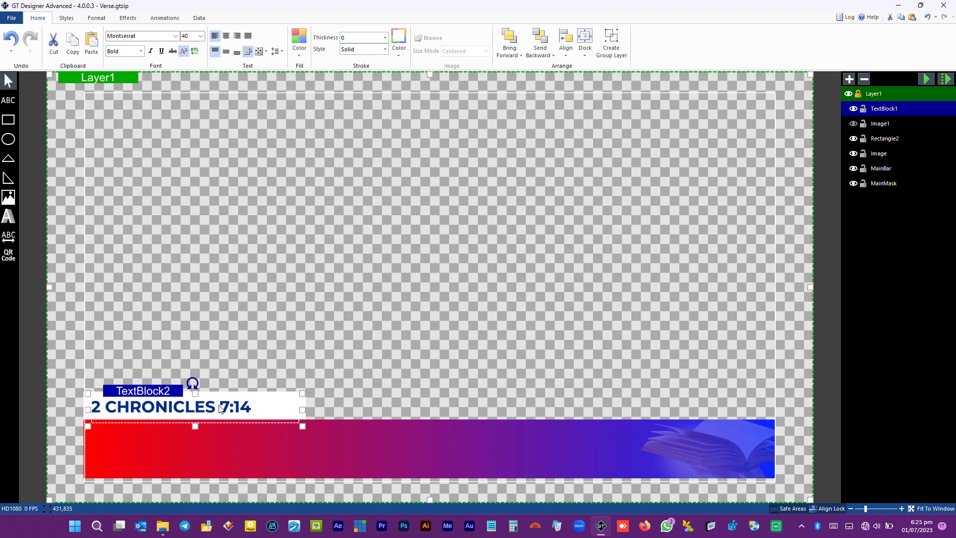
left_click(92, 21)
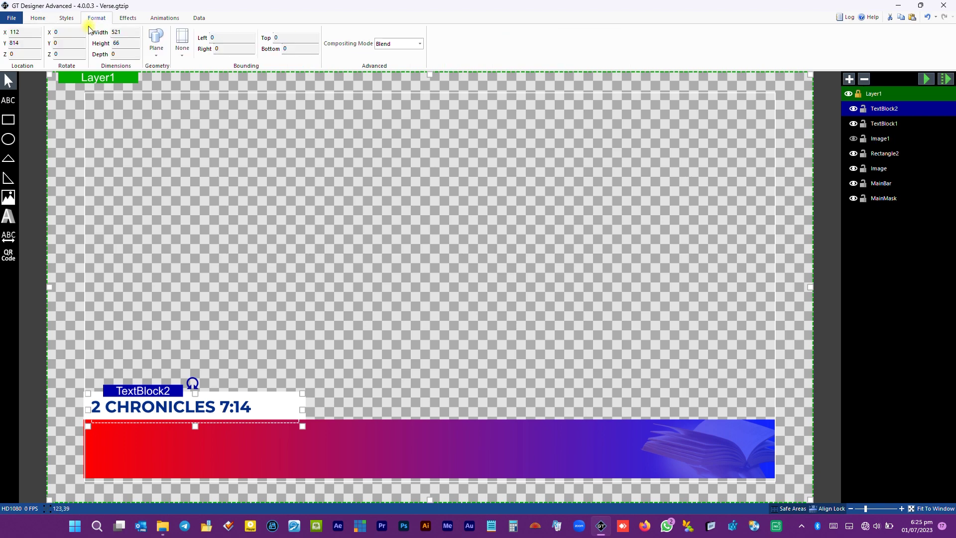
left_click(18, 42)
scroll(18, 43, "up", 10)
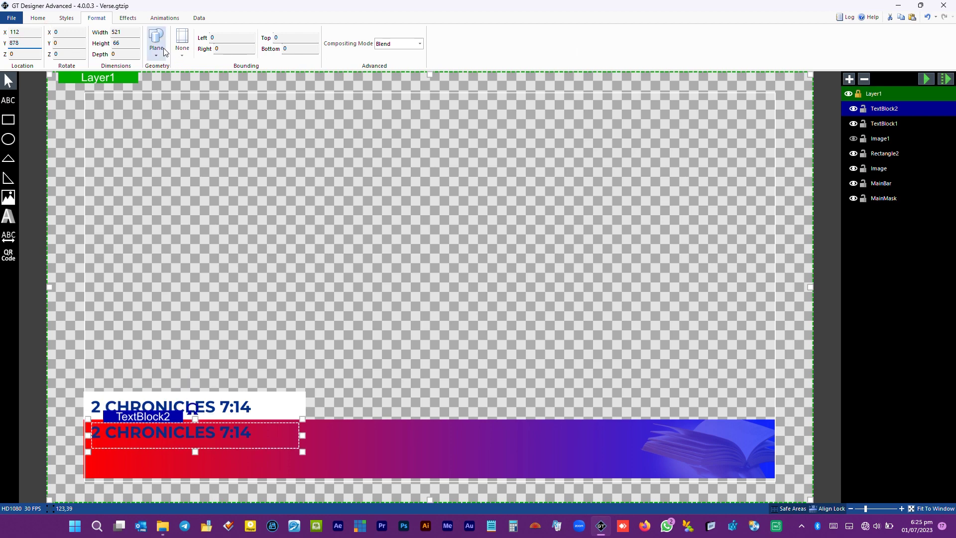
- Colour the duplicated text white and widen its block to span the full gradient bar
scroll(164, 52, "up", 2)
left_click(300, 50)
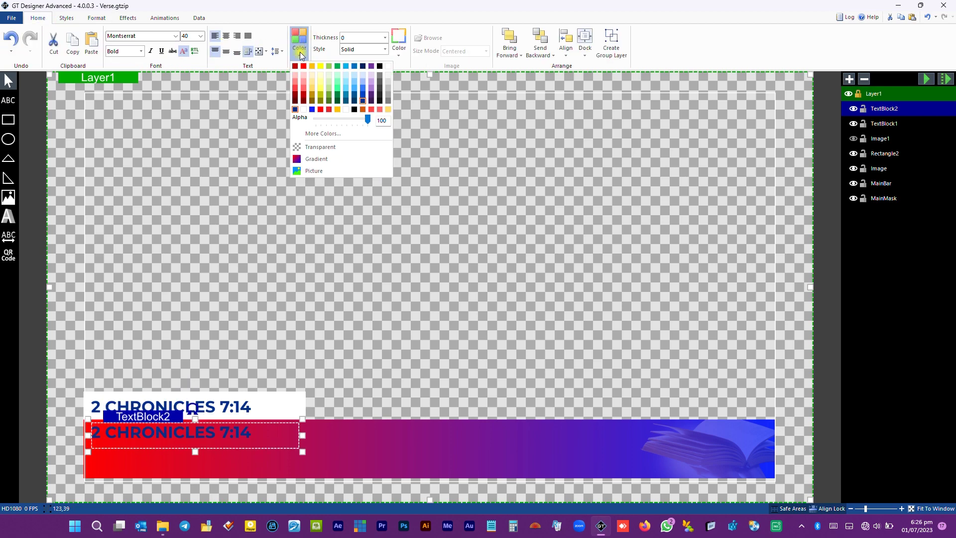
left_click(389, 67)
left_click_drag(302, 434, 769, 450)
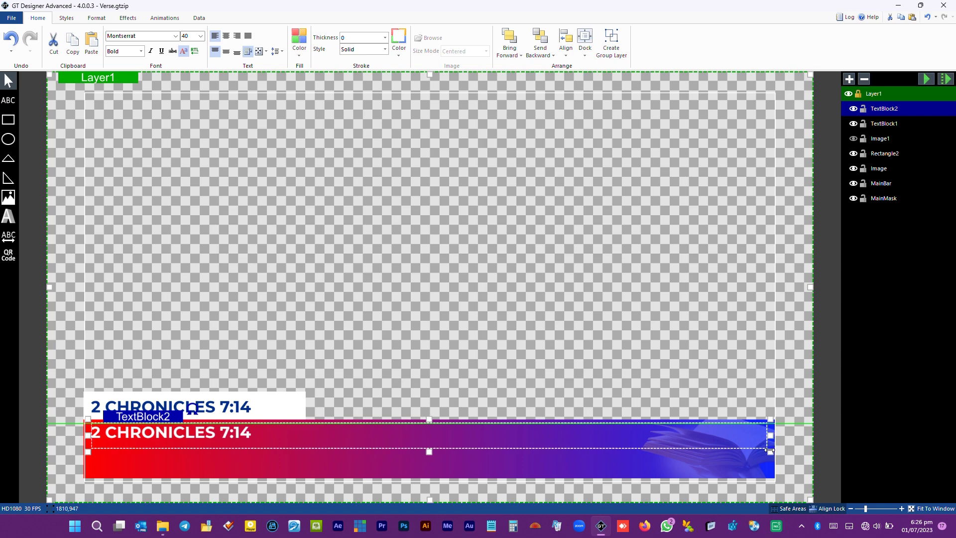
- Switch to the Bible Study app, go to 2 Chronicles 7 and copy the text of verse 14
left_click(316, 525)
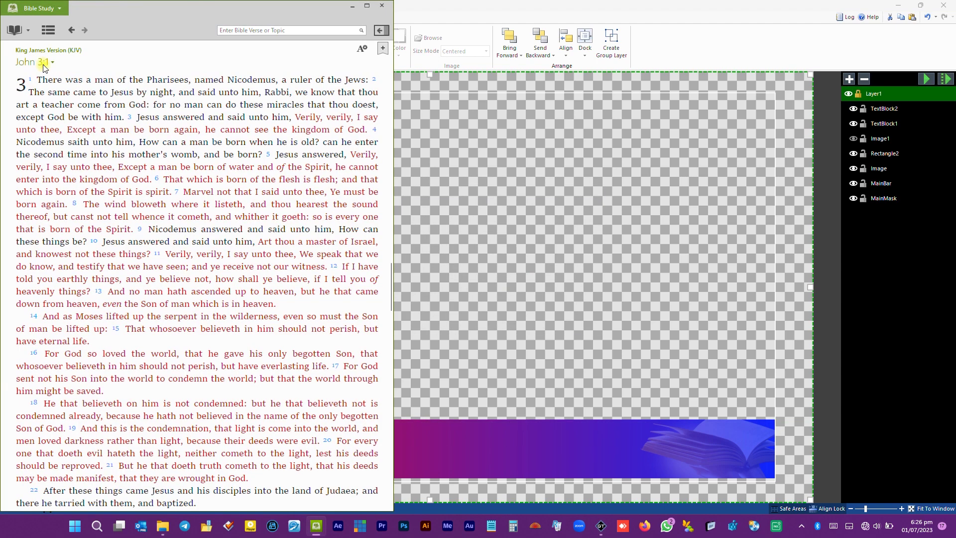
left_click(51, 62)
mouse_move(89, 90)
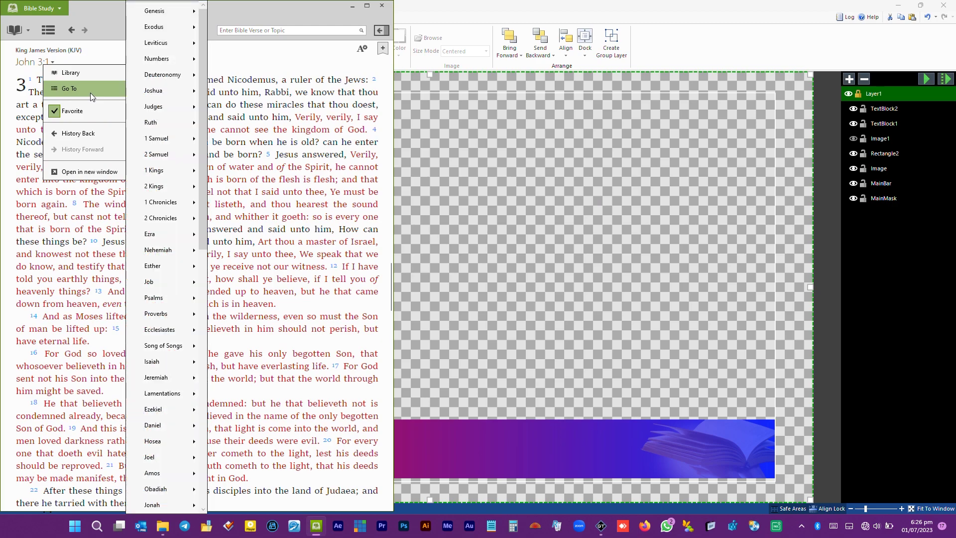
mouse_move(164, 217)
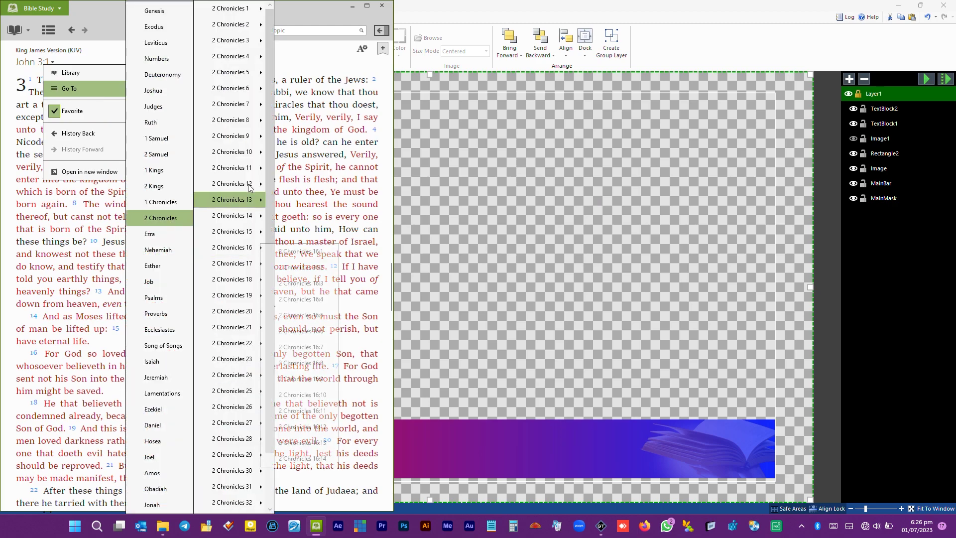
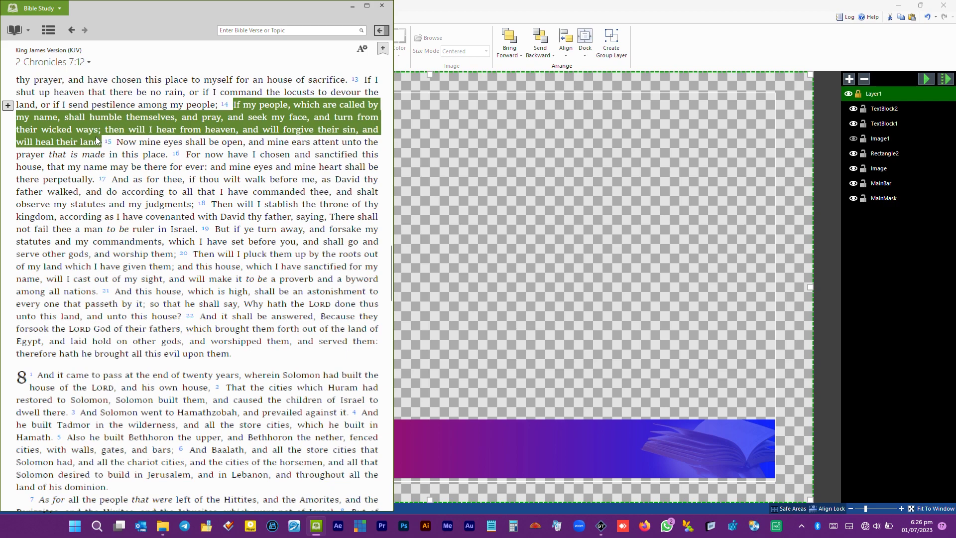
right_click(88, 129)
left_click(109, 142)
left_click(353, 7)
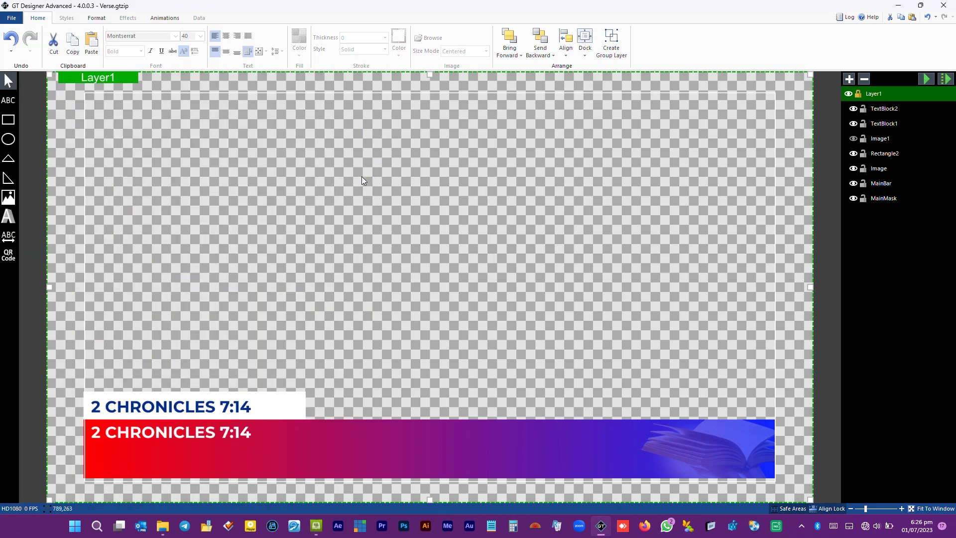
- Replace the duplicated text with the copied verse, without all capitals, in a block filling the gradient bar's height
left_click(206, 432)
double_click(205, 431)
key("ctrl+v")
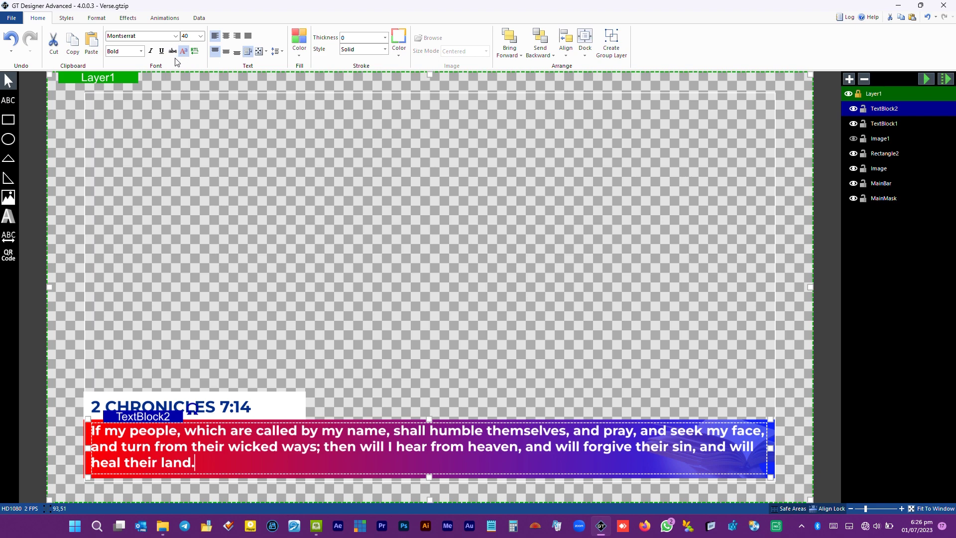
left_click(230, 174)
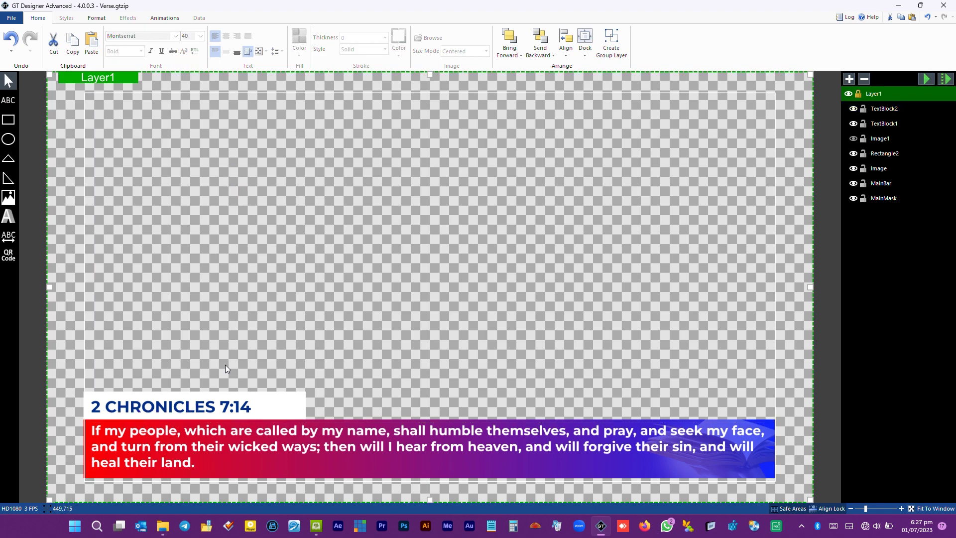
- Set the verse text size to 35
left_click(229, 440)
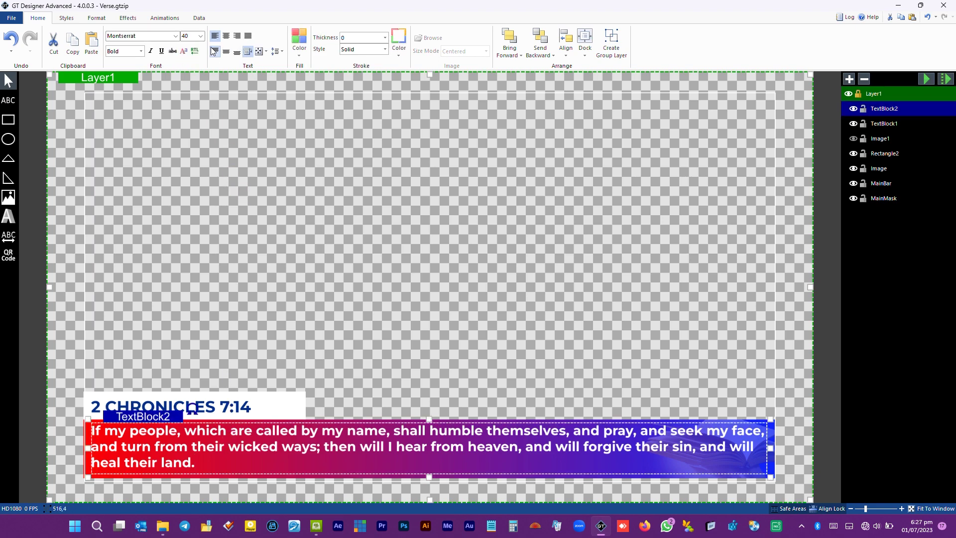
double_click(188, 36)
type("3")
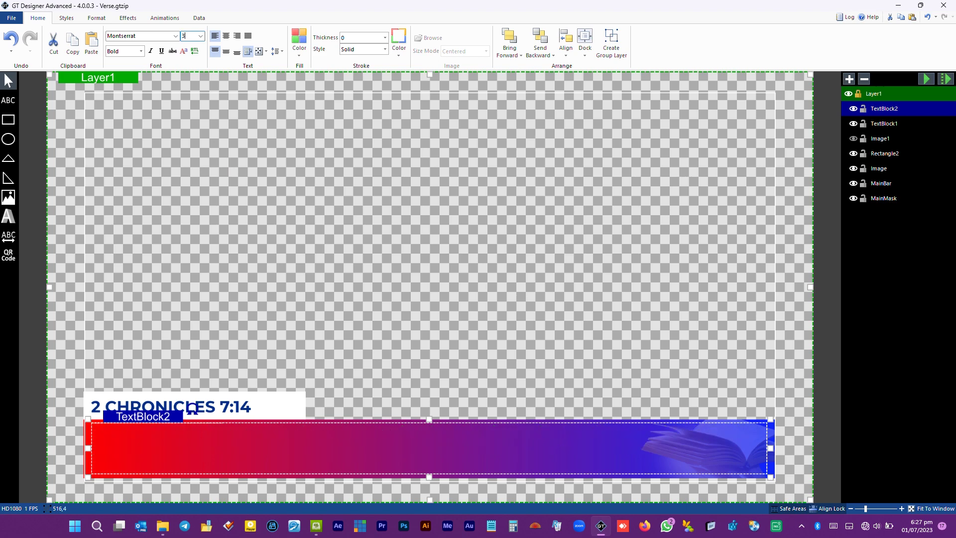
type("5")
left_click(226, 184)
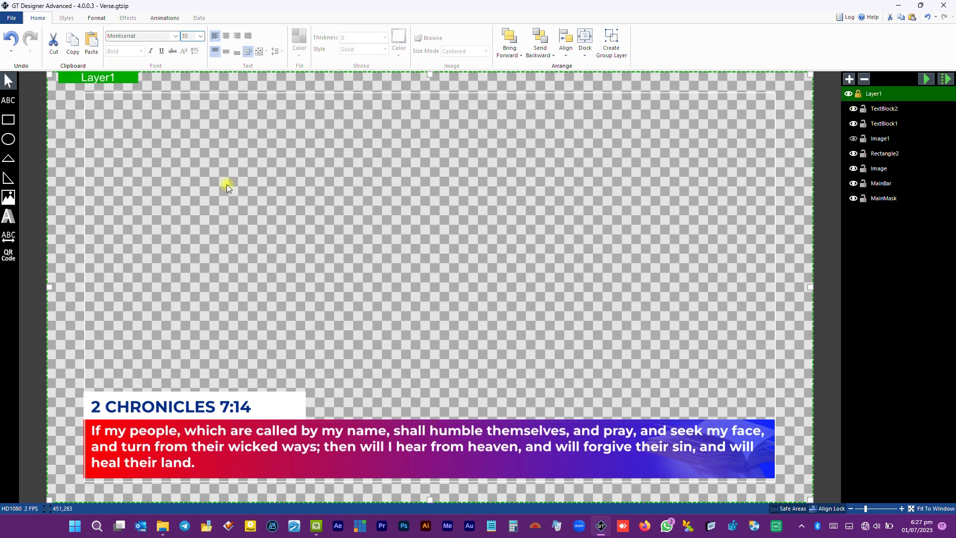
- Set the verse text size to 30 and centre it vertically in the block after slightly lowering the block's top edge
left_click(198, 431)
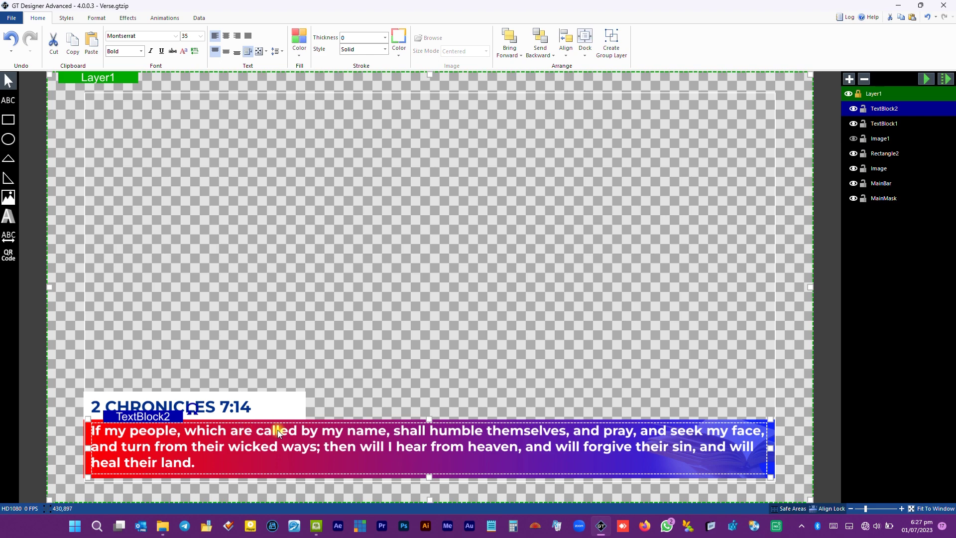
double_click(191, 37)
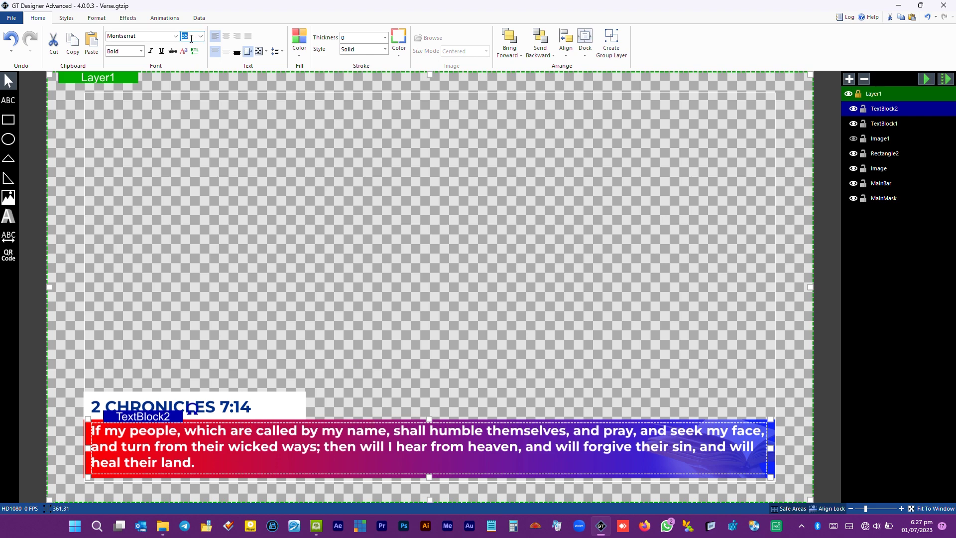
type("30")
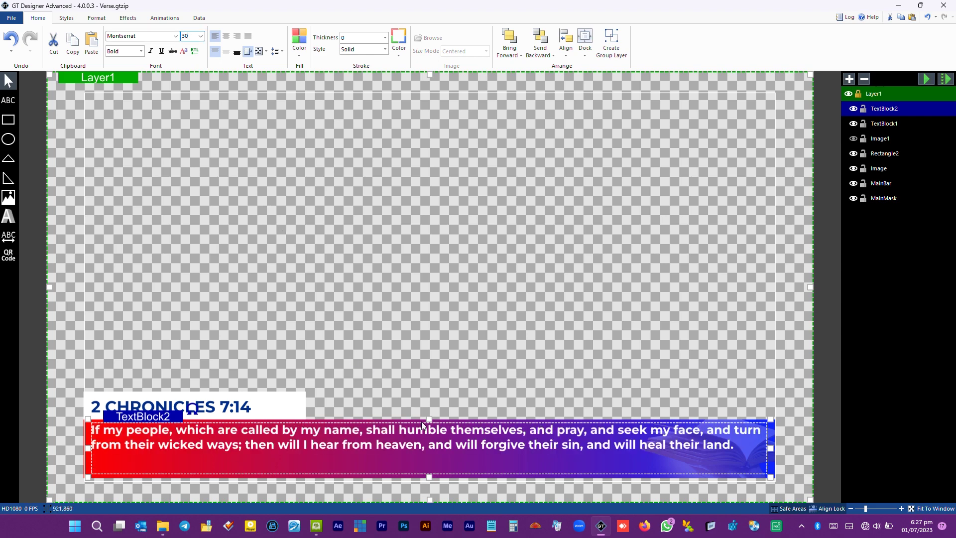
left_click_drag(429, 419, 431, 419)
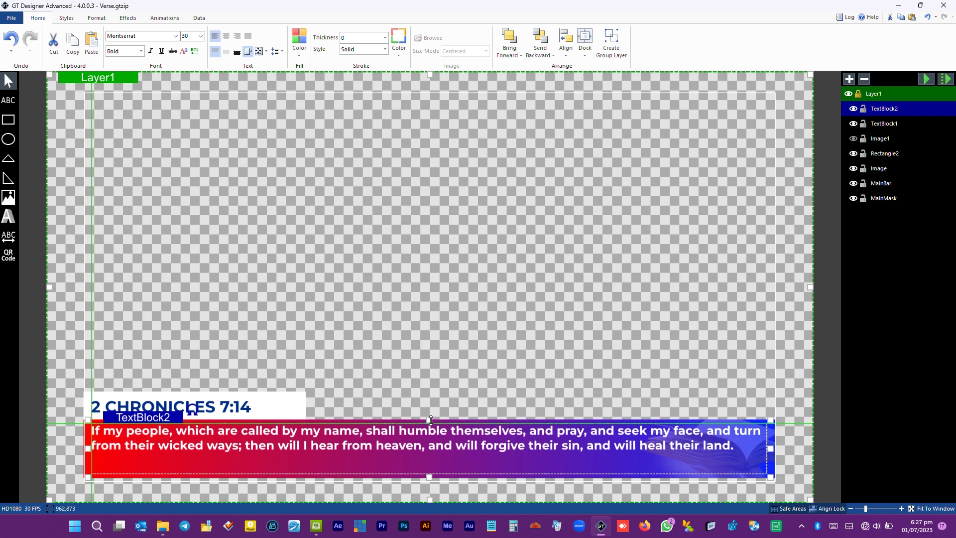
left_click(225, 53)
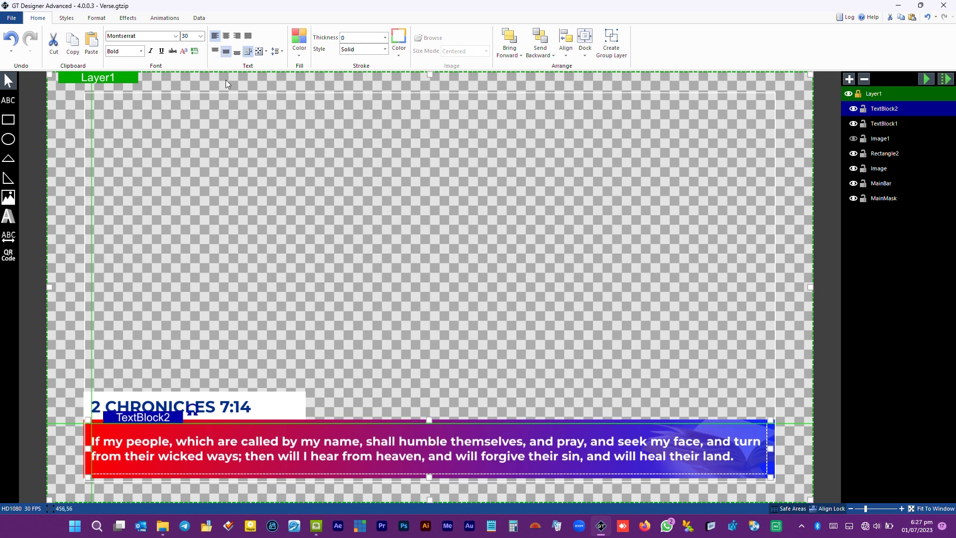
- Set the verse text size to 32
double_click(191, 36)
type("32")
left_click(336, 188)
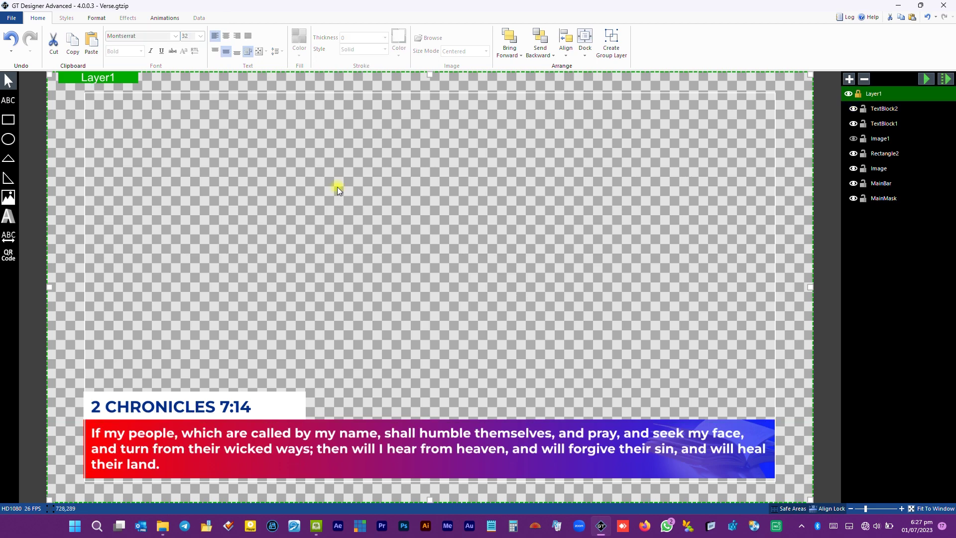
left_click(11, 17)
left_click(604, 163)
- Change the red stop of MainBar's linear gradient to the darker red #BF0000 and apply it
left_click(881, 183)
left_click(301, 47)
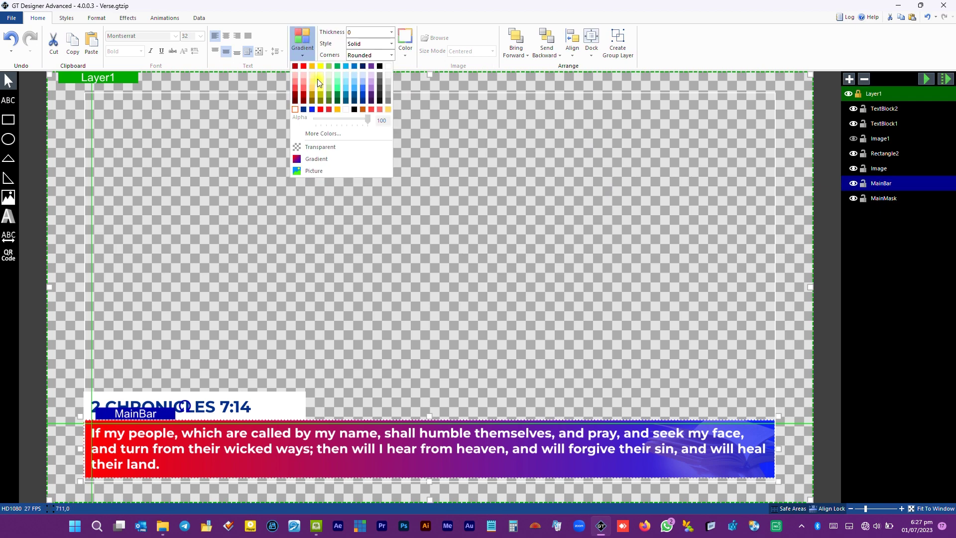
left_click(330, 159)
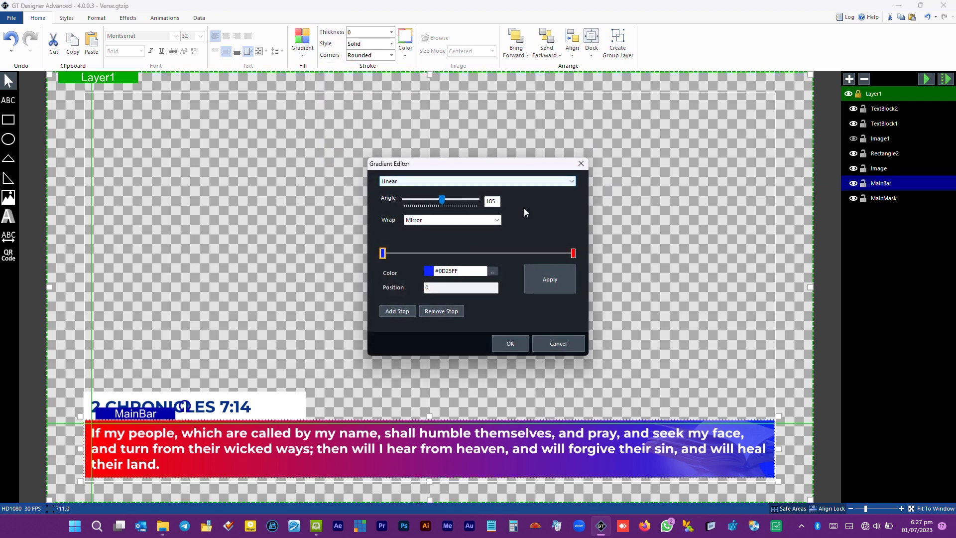
left_click(573, 253)
left_click(493, 271)
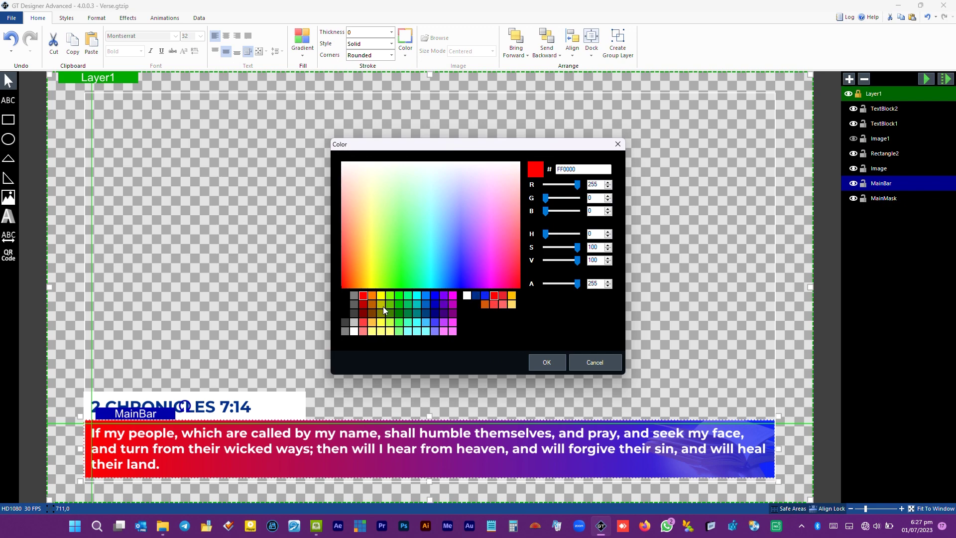
left_click(364, 304)
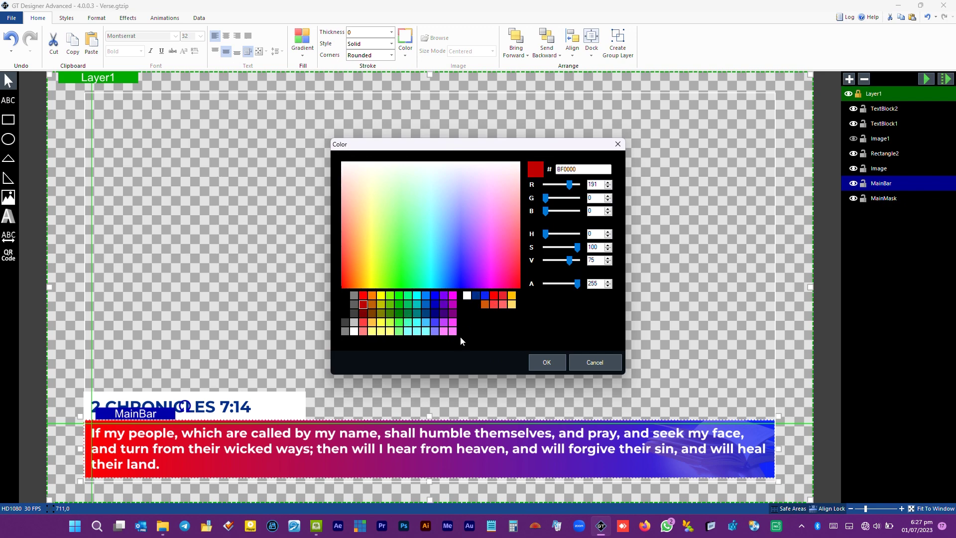
left_click(535, 359)
left_click(551, 289)
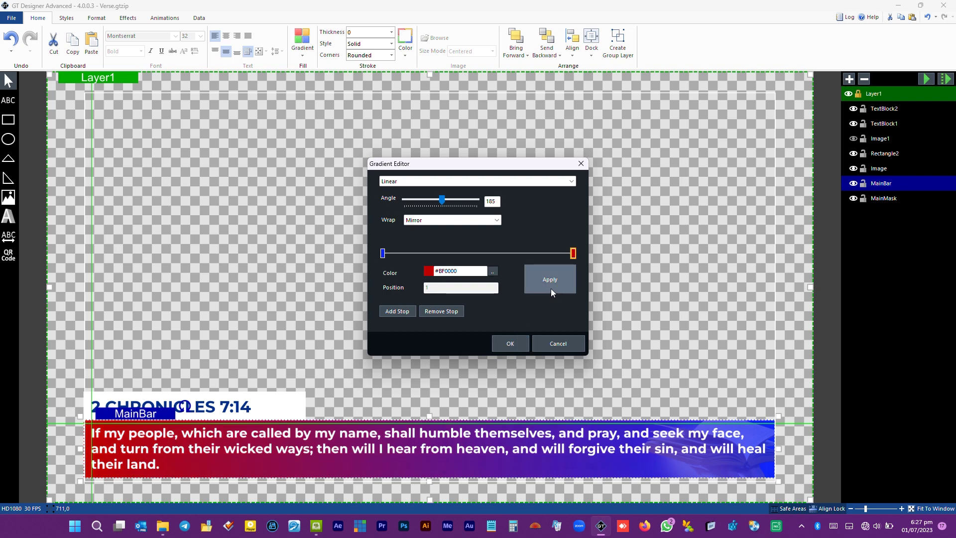
- Try the dark maroon #800000 on the red stop of MainBar's gradient
left_click(492, 271)
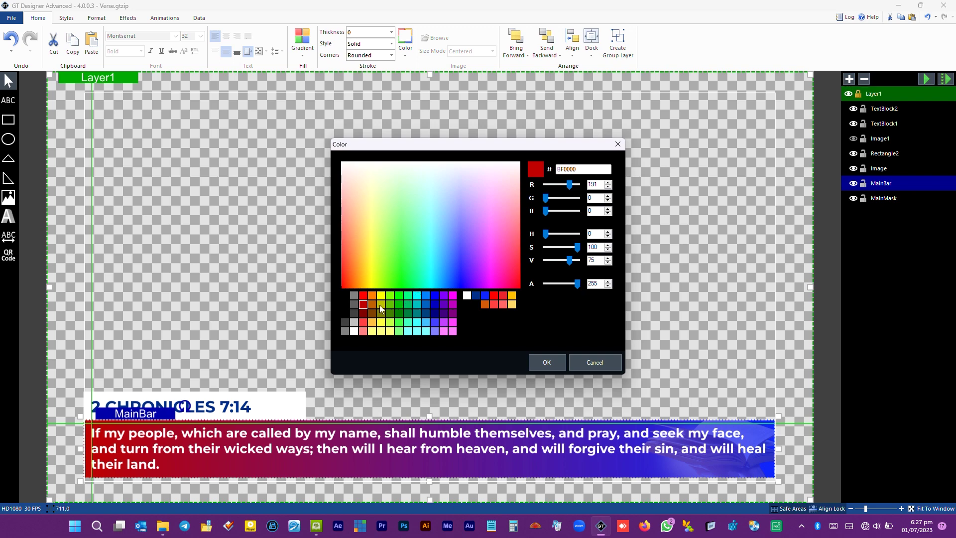
left_click(363, 313)
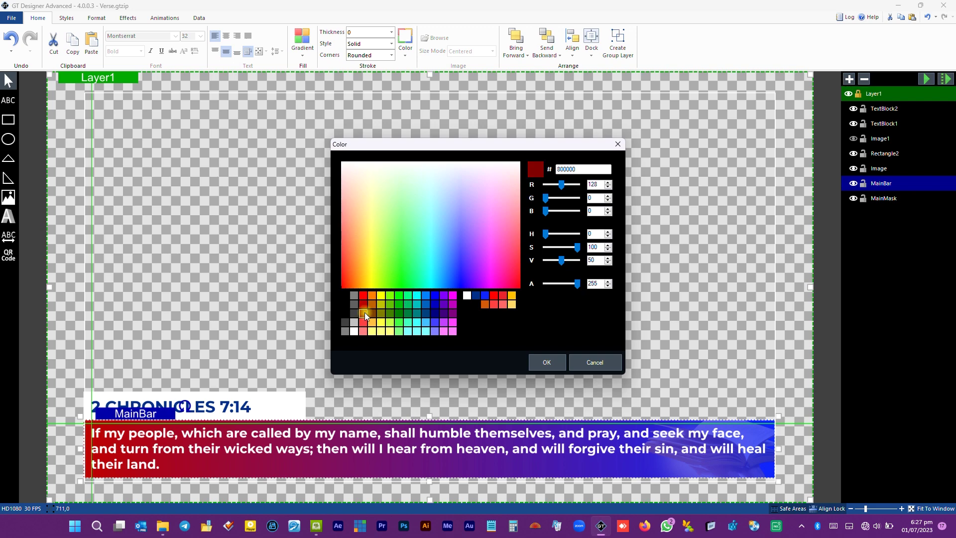
left_click(551, 358)
left_click(560, 276)
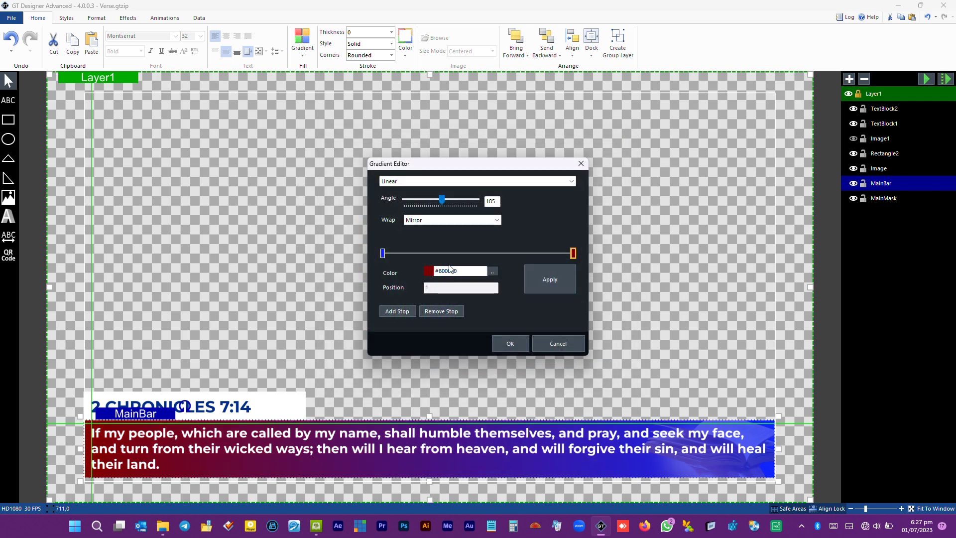
- Set the maroon stop of MainBar's gradient to #BF0000 and accept the gradient
left_click(492, 270)
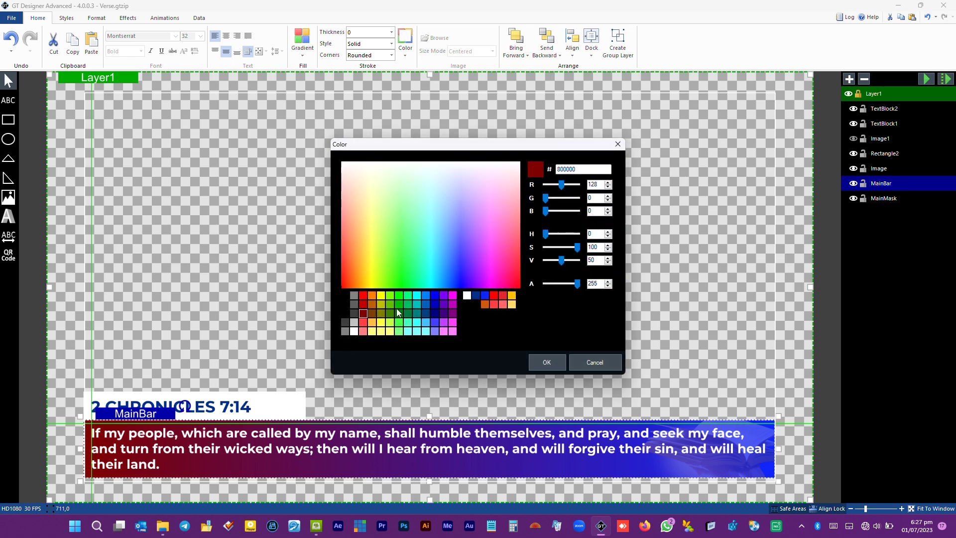
left_click(363, 304)
left_click(544, 363)
left_click(569, 272)
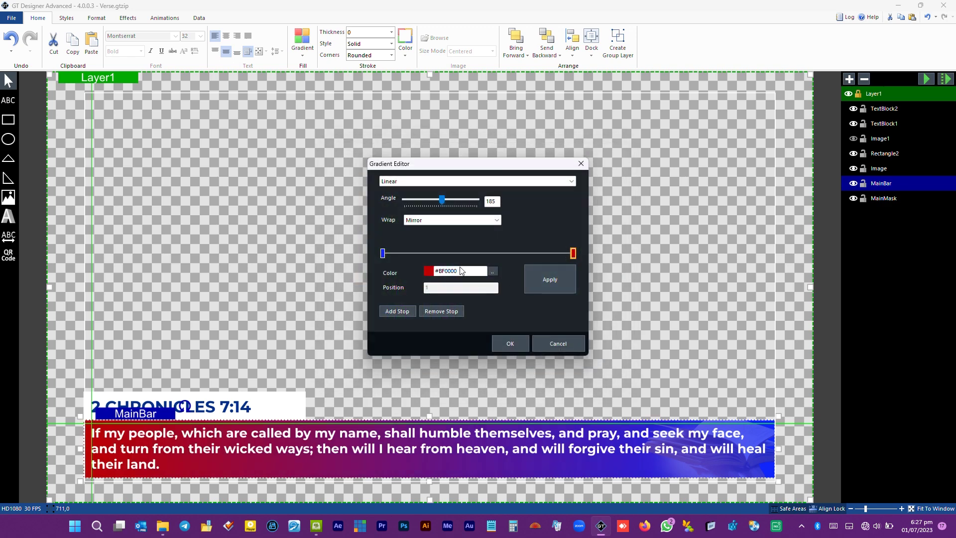
left_click(510, 343)
- Set the opacity of the Bible Image object to 18
left_click(879, 169)
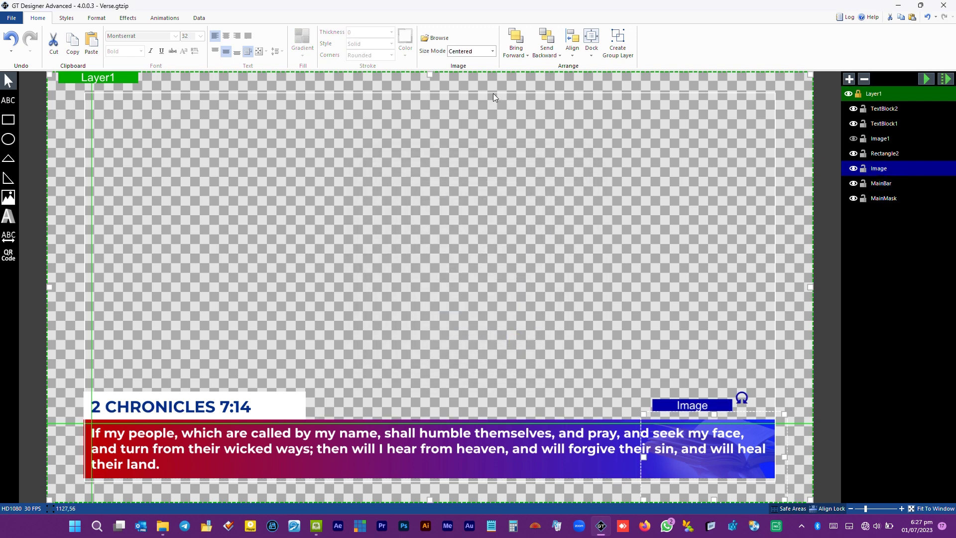
left_click(125, 19)
left_click_drag(85, 48, 56, 52)
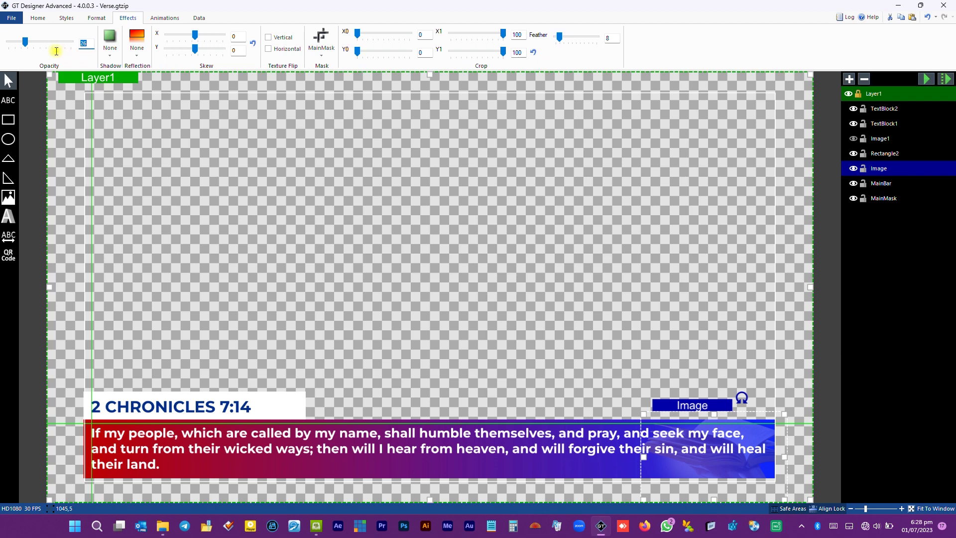
type("1")
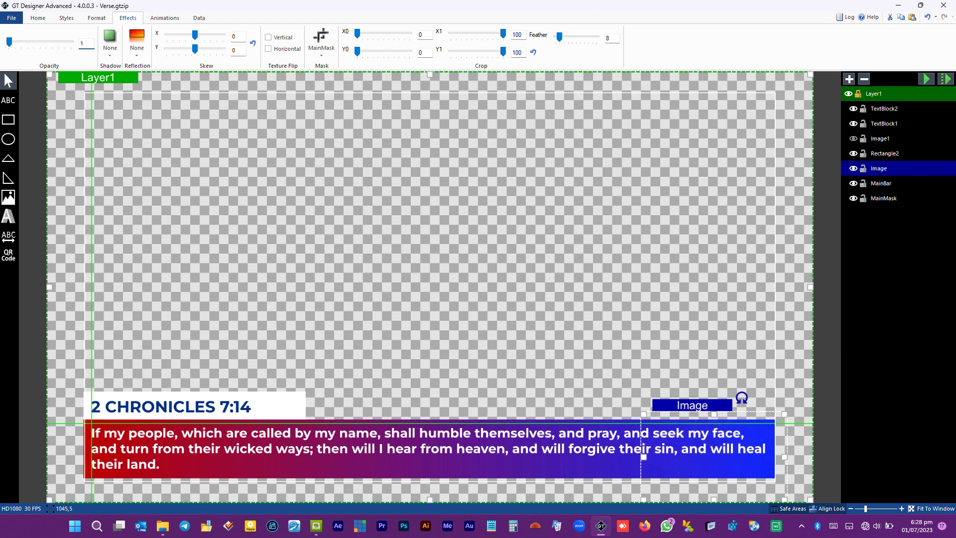
type("8")
left_click(546, 154)
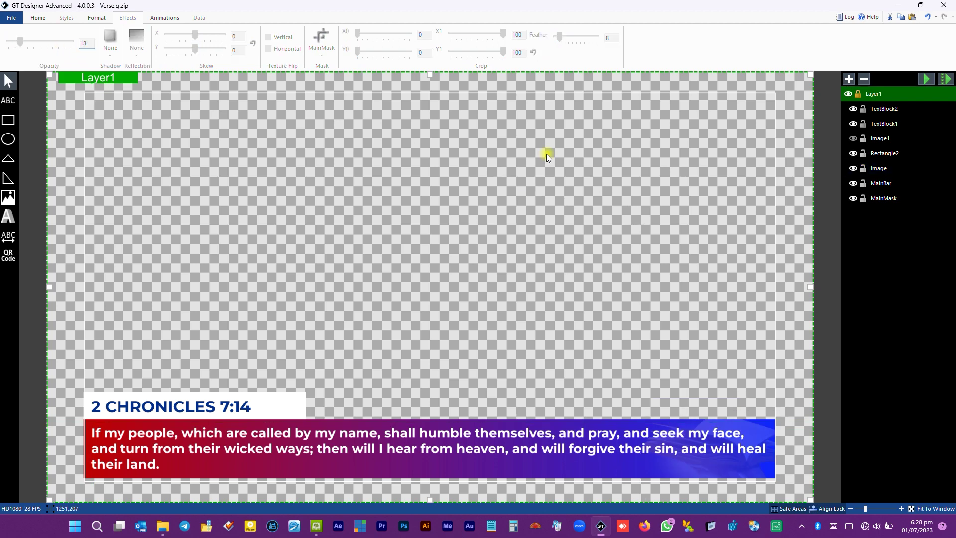
- Delete the hidden Image1 object and rename TextBlock2 as Verse
left_click(892, 143)
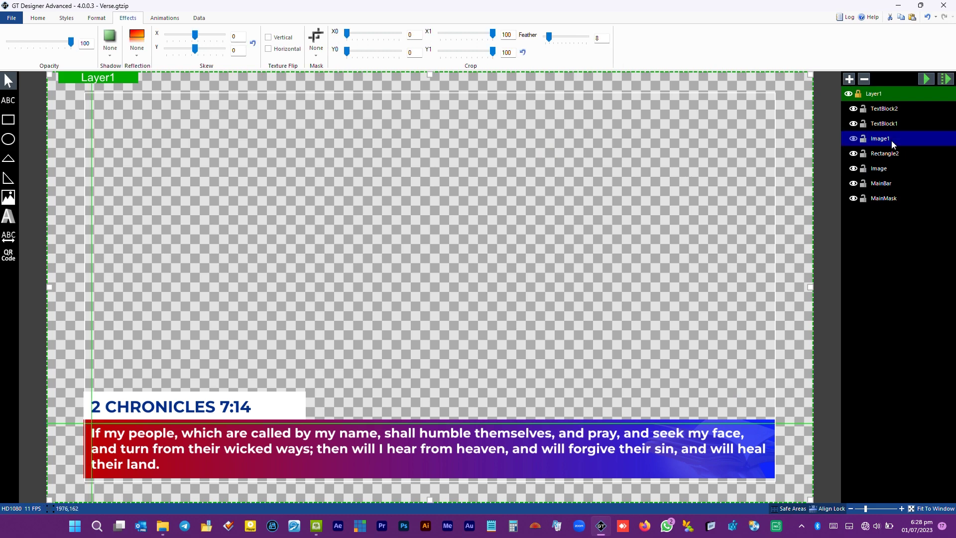
key("Delete")
left_click(886, 125)
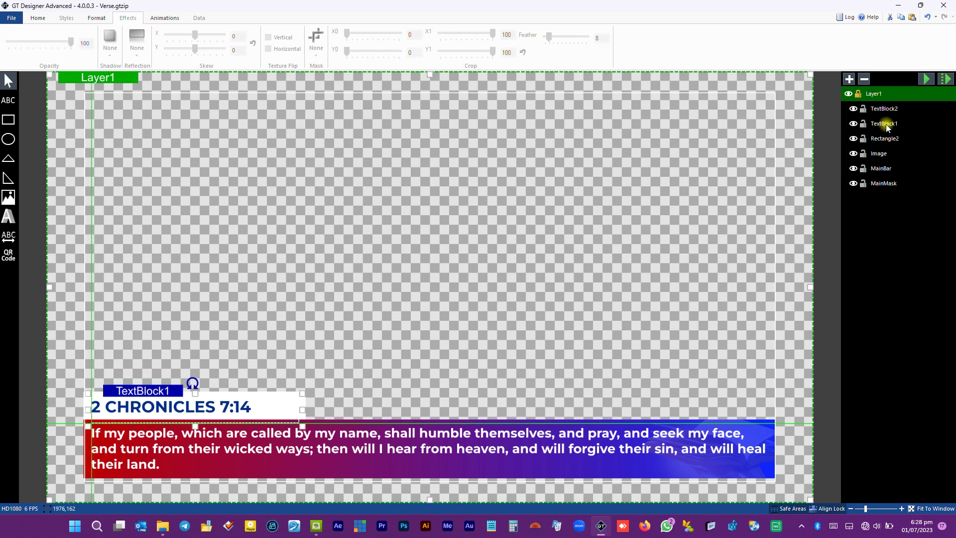
left_click(352, 436)
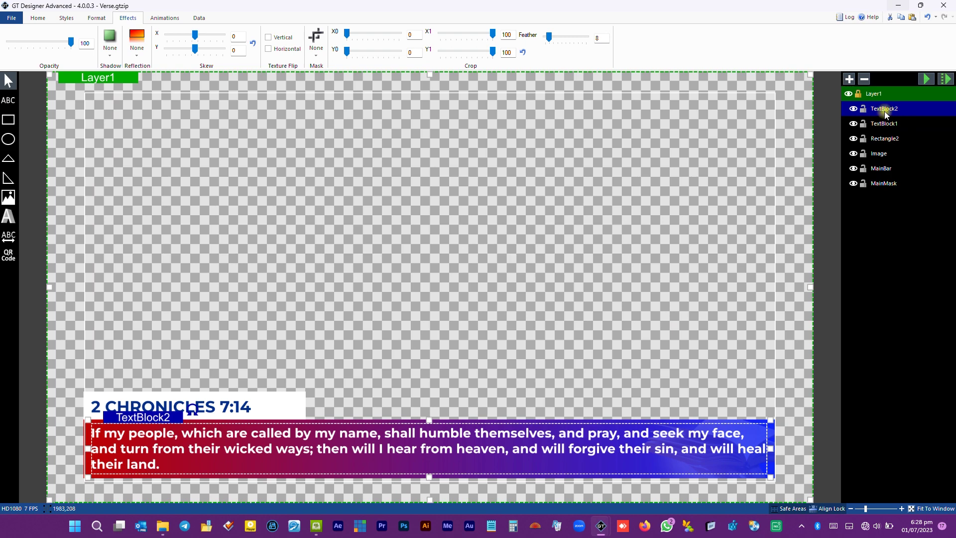
left_click(905, 108)
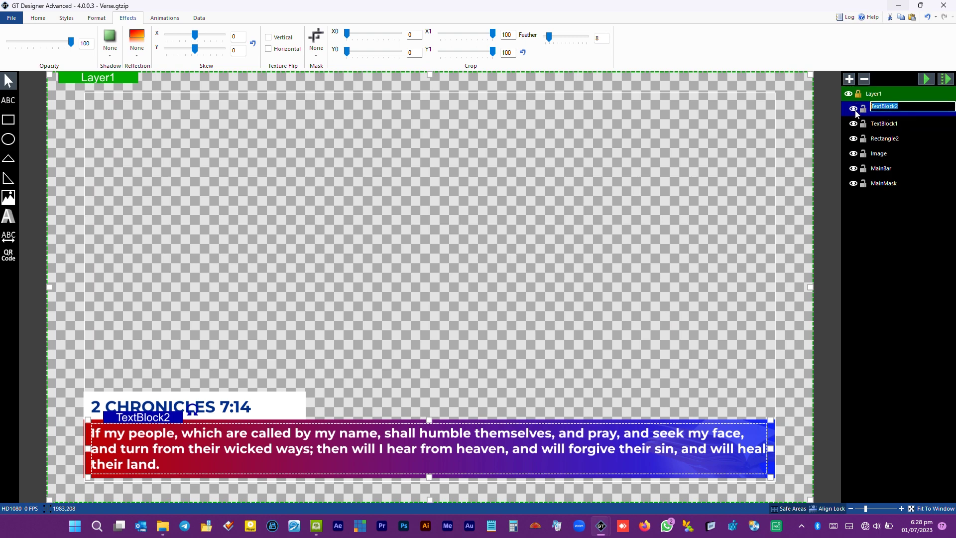
type("Verse")
- Rename TextBlock1 as Reference and move the Verse object below it in the layer order
left_click(890, 124)
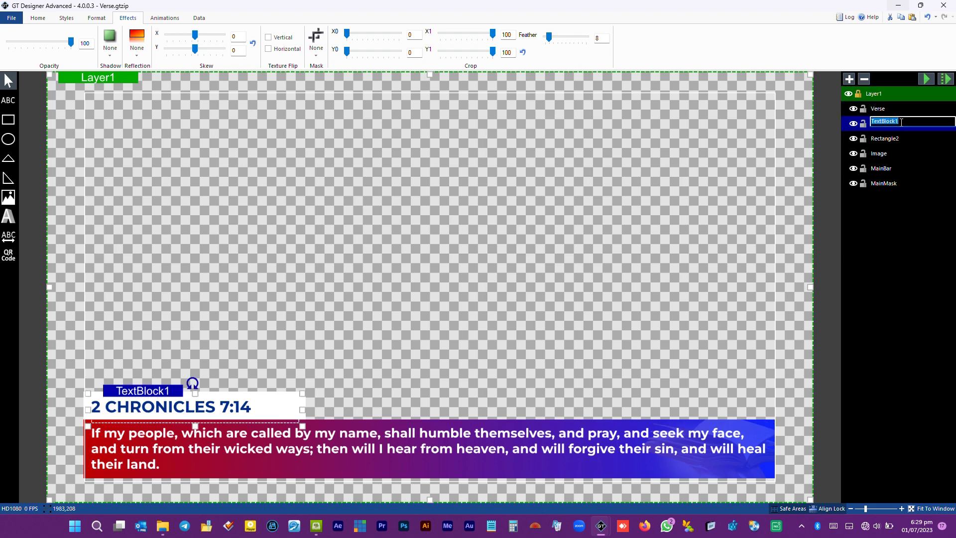
type("Reference")
left_click(886, 108)
left_click_drag(877, 109, 882, 145)
- Rename Rectangle2 as ReferenceBar
left_click(882, 142)
left_click(884, 141)
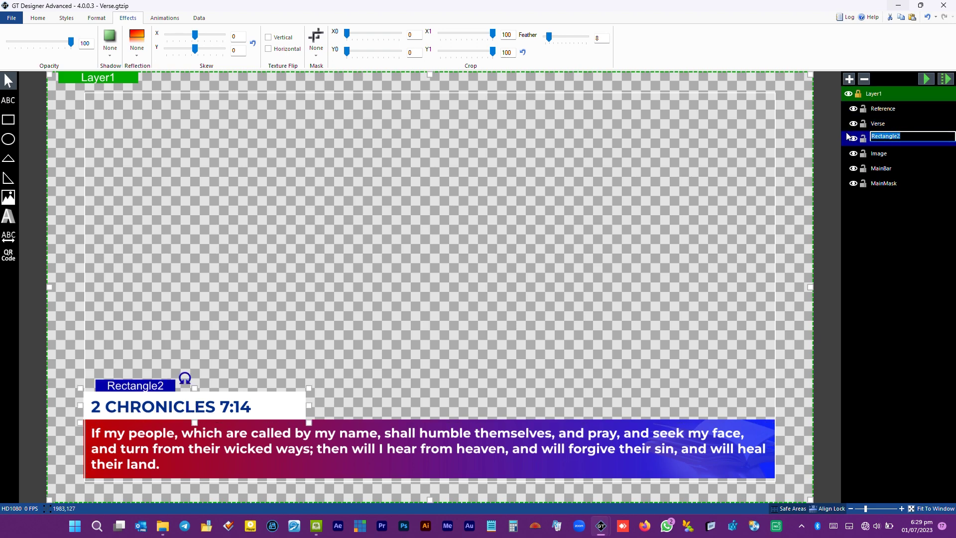
type("ReferenceBar")
left_click(881, 155)
- Keep MainBar's mask at None and give it a Fly TransitionIn with the CubicEasingIn style
left_click(876, 170)
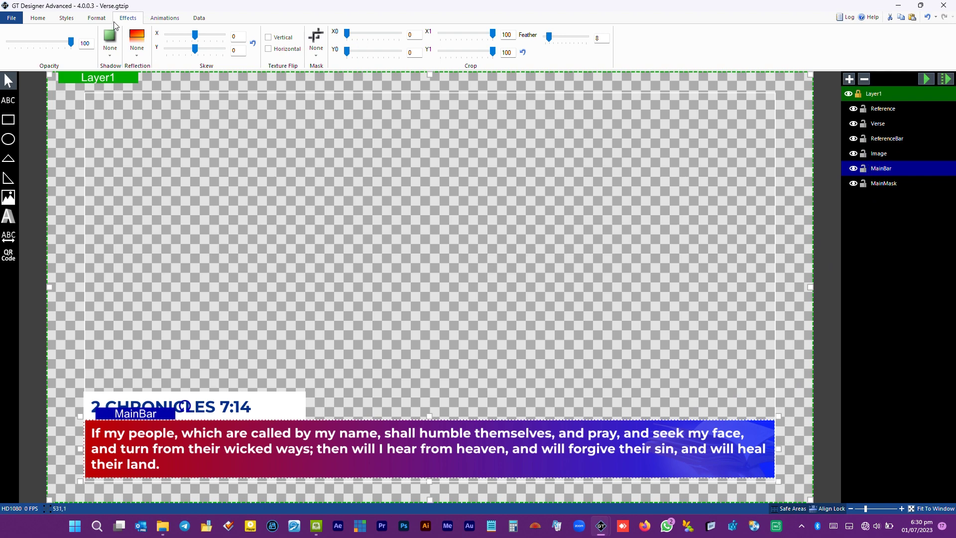
left_click(315, 42)
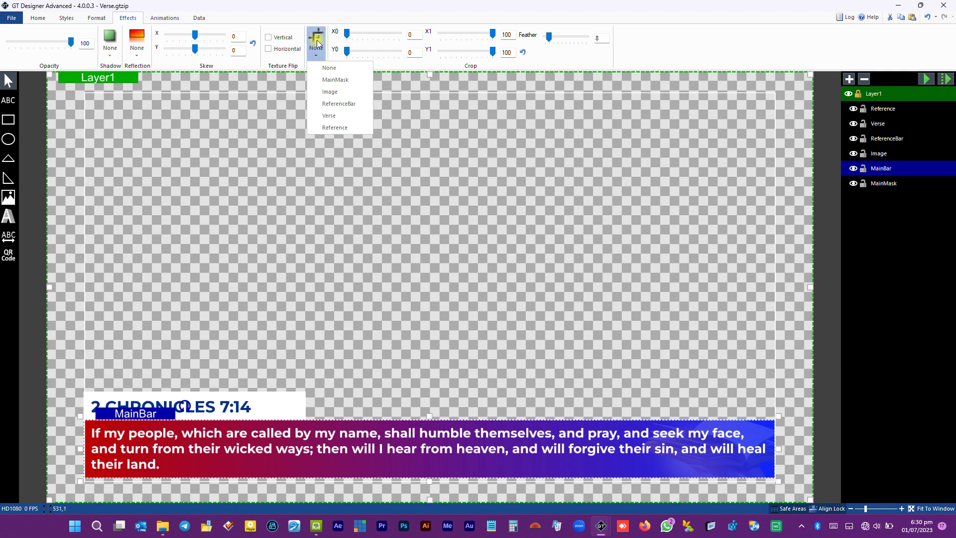
left_click(329, 68)
left_click(164, 18)
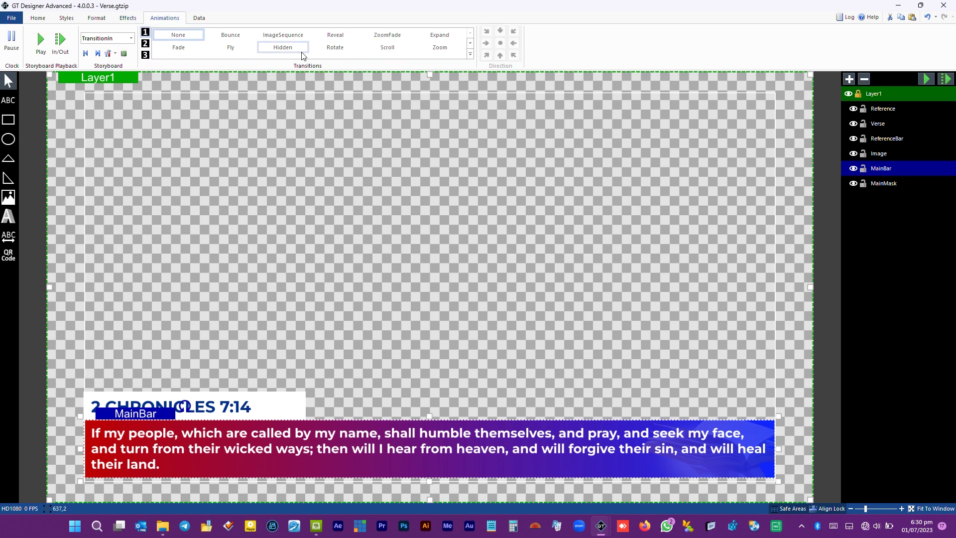
left_click(230, 48)
left_click(546, 55)
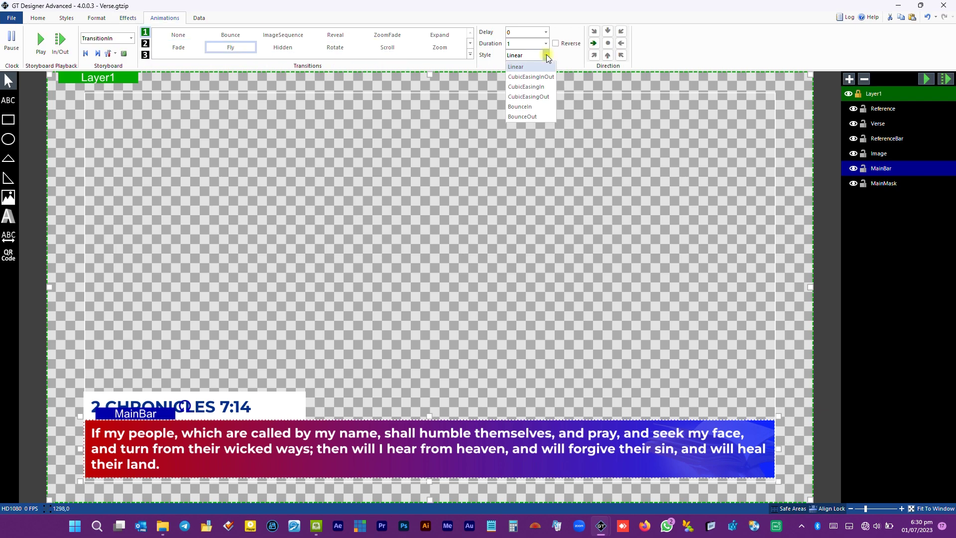
left_click(541, 87)
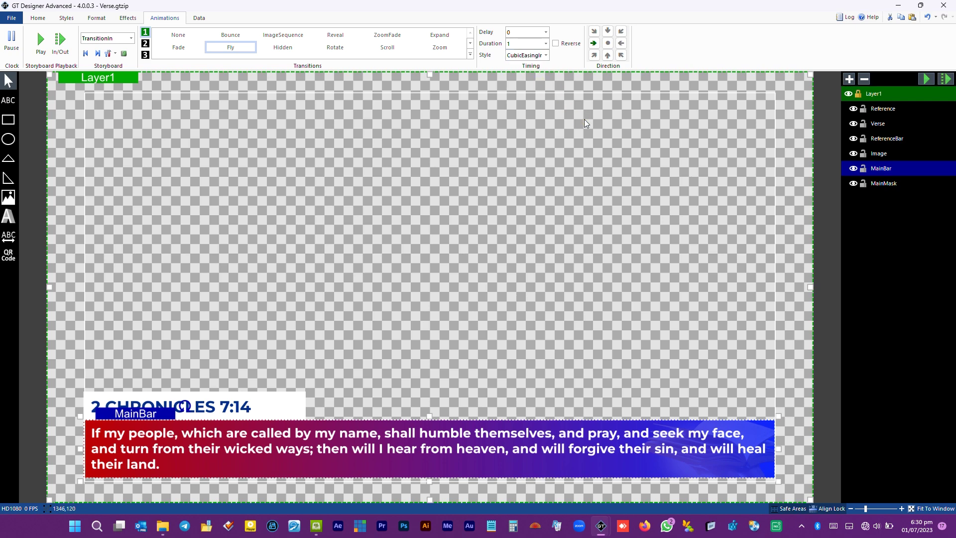
- Try an upward fly direction with a duration of 1.5 on MainBar and preview the storyboard
left_click(607, 55)
left_click(525, 45)
type("1.5")
key("Return")
left_click(41, 42)
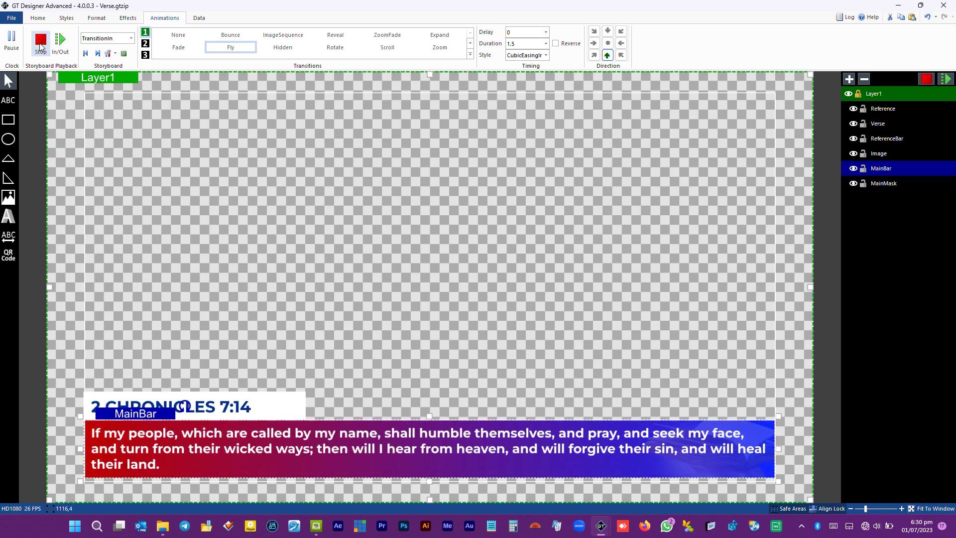
left_click(41, 47)
left_click(204, 149)
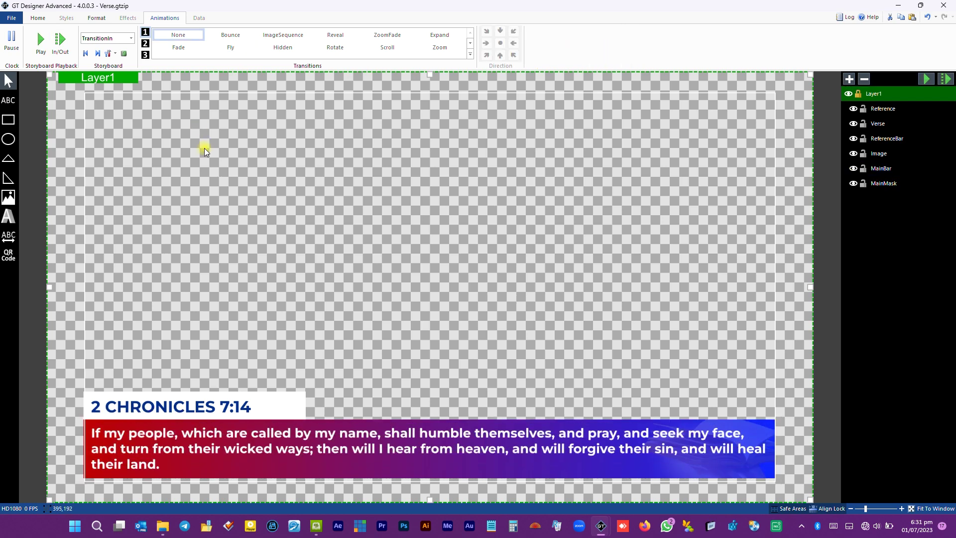
- Reapply the Fly transition to MainBar with a rightward direction and a duration of 1.5, and preview it
left_click(890, 170)
left_click(230, 47)
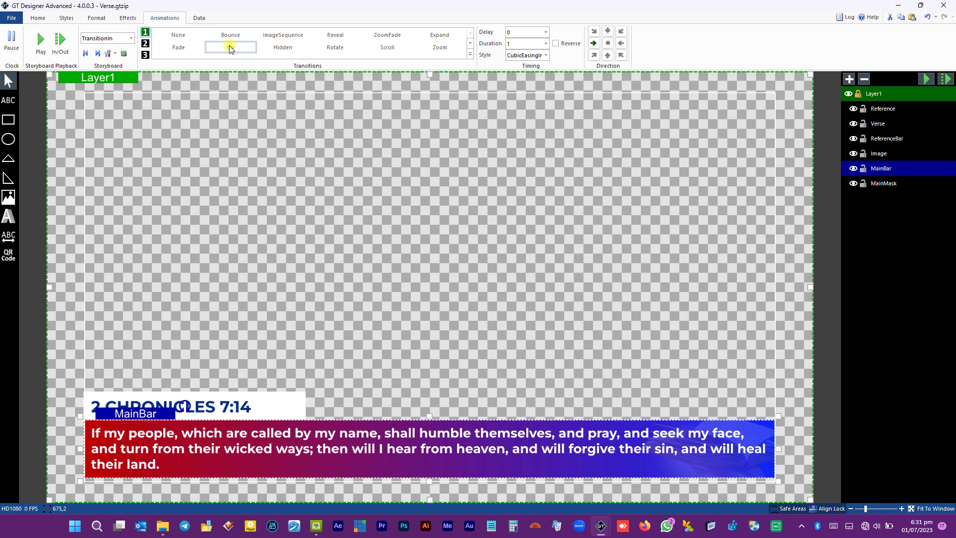
left_click(523, 43)
left_click(38, 41)
- Duplicate MainBar within Layer1 and set the copy's transition duration to 1.2
right_click(884, 168)
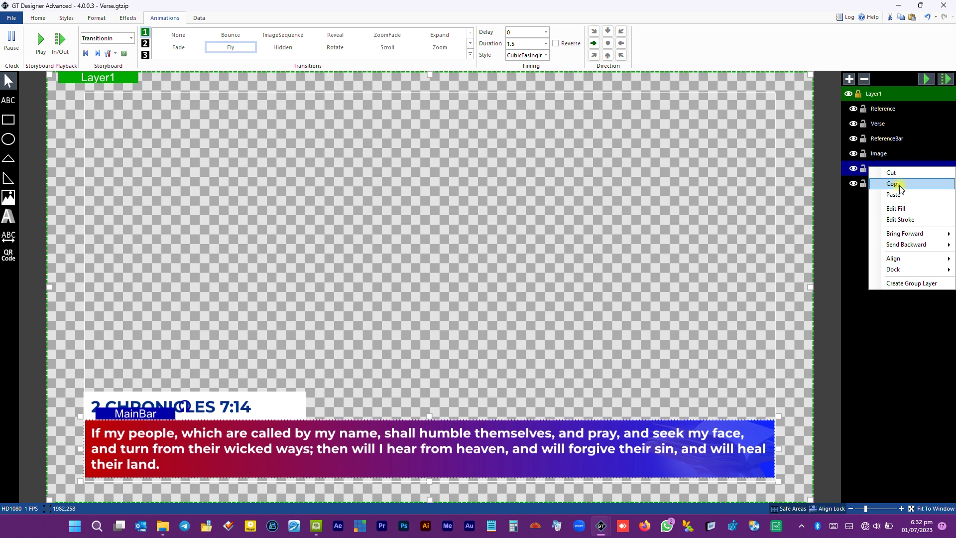
left_click(893, 186)
right_click(889, 170)
left_click(909, 197)
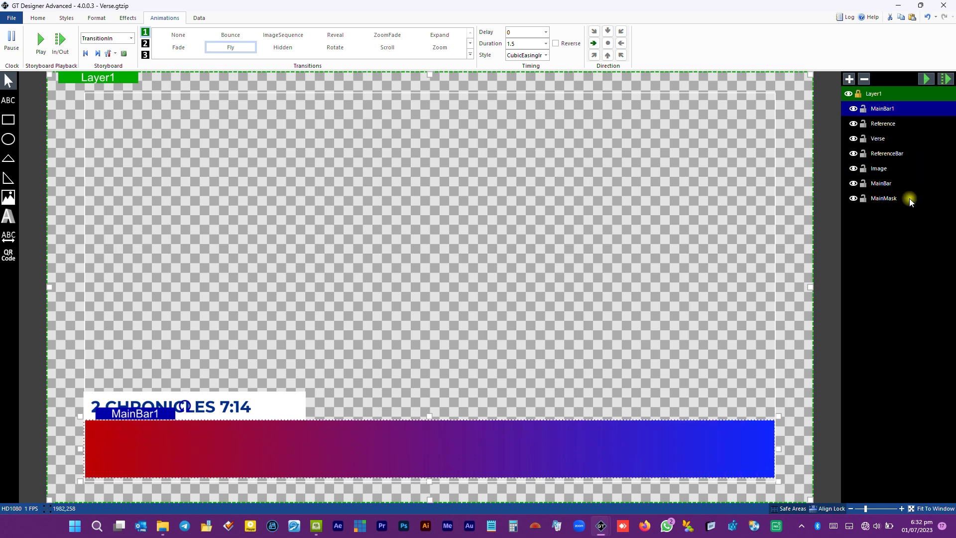
double_click(514, 45)
- Fill the duplicated bar with a solid orange-yellow colour
left_click(31, 18)
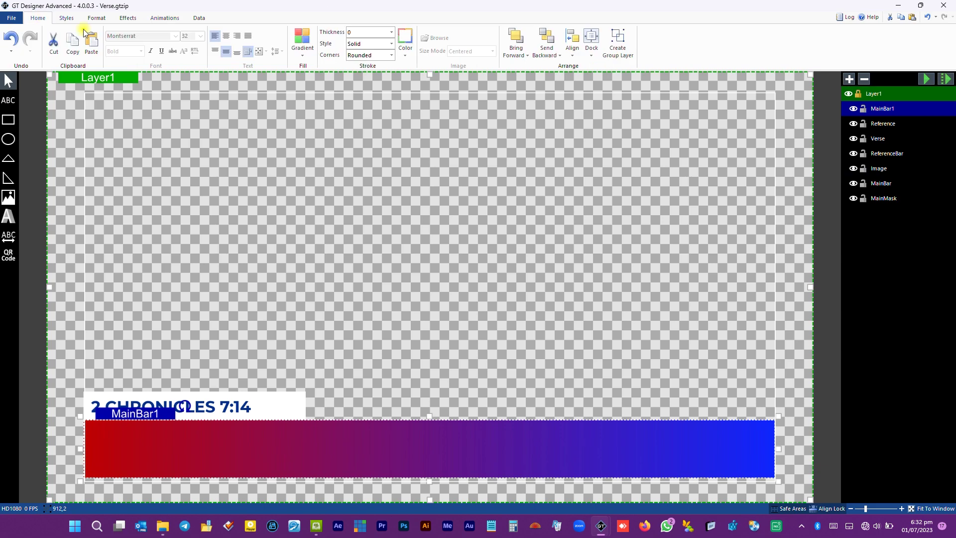
left_click(299, 44)
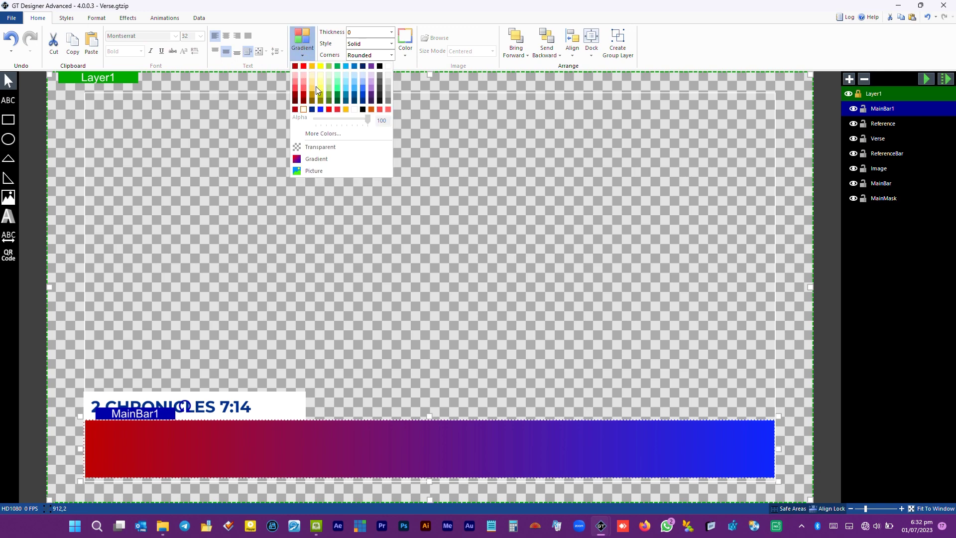
left_click(313, 66)
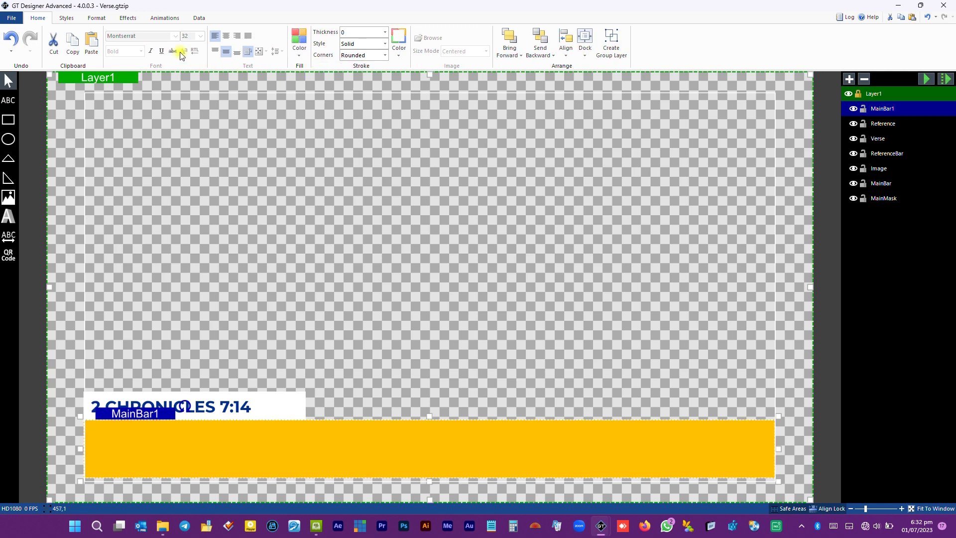
- Move the duplicated bar horizontally to X 1834, past the right end of the verse bar
left_click(115, 20)
left_click(100, 20)
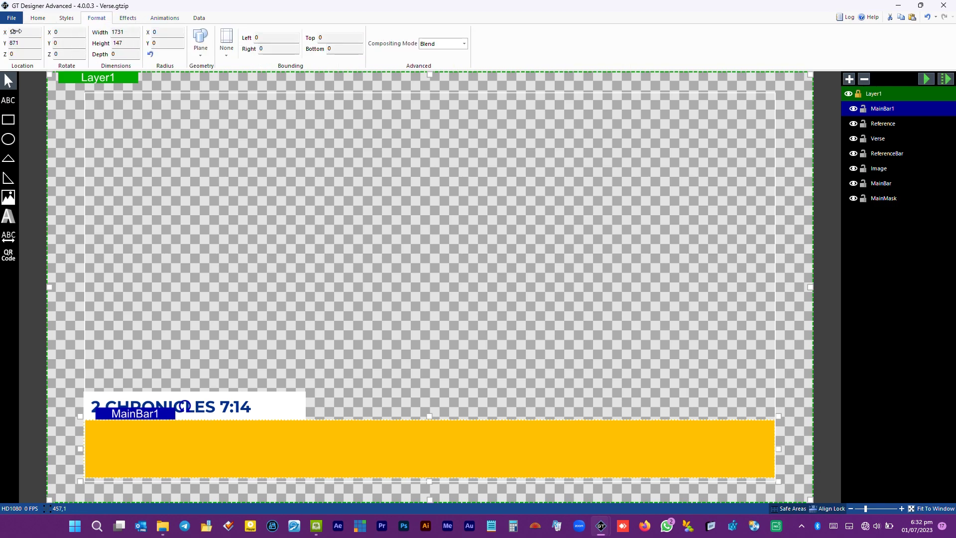
left_click_drag(16, 31, 502, 24)
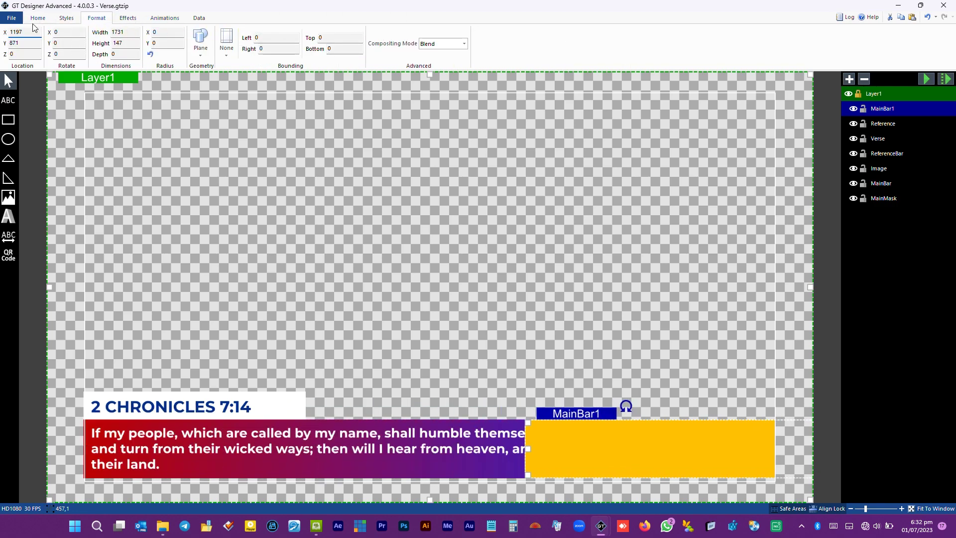
left_click_drag(18, 27, 337, 24)
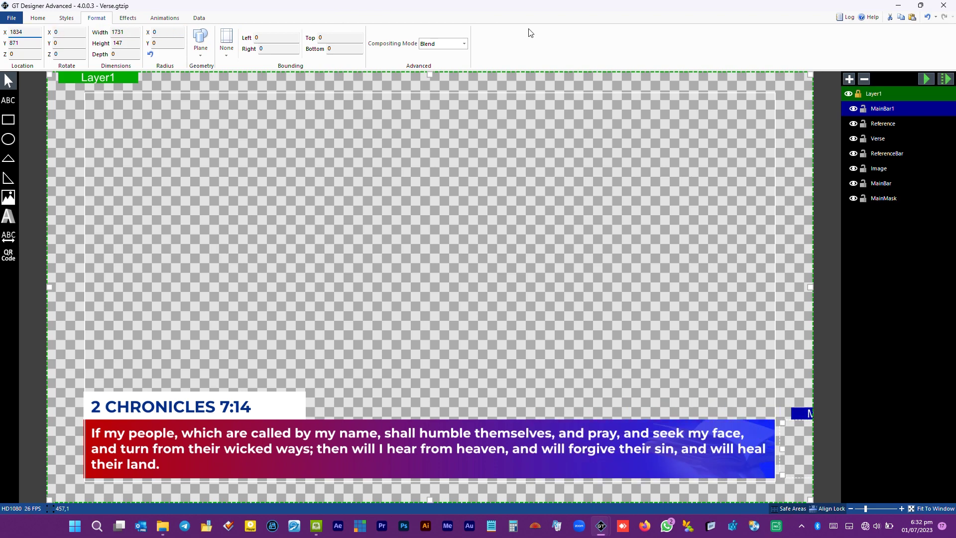
- Rename the duplicated bar as MainBarTrans and play the TransitionIn storyboard
left_click(892, 109)
left_click_drag(893, 107, 900, 106)
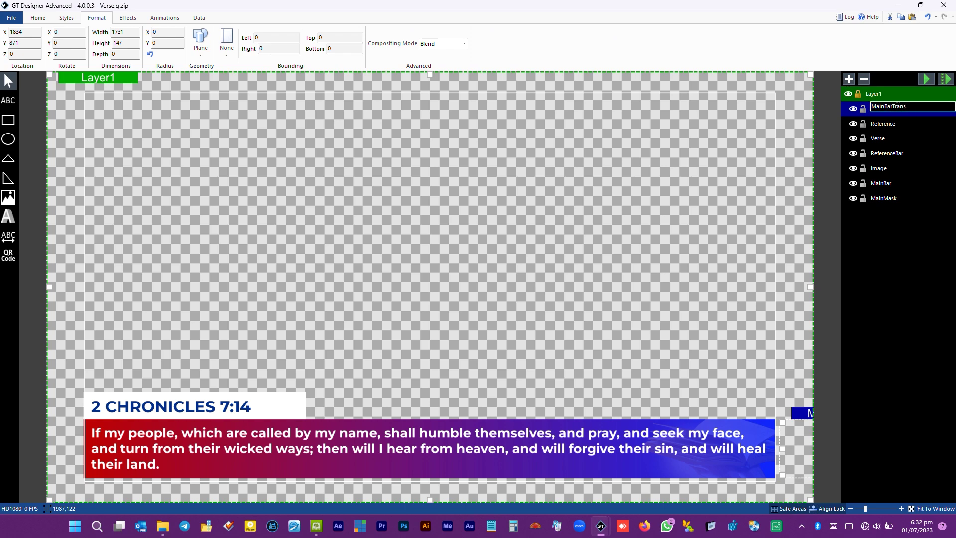
type("Trans")
left_click(11, 18)
key("Escape")
left_click(153, 20)
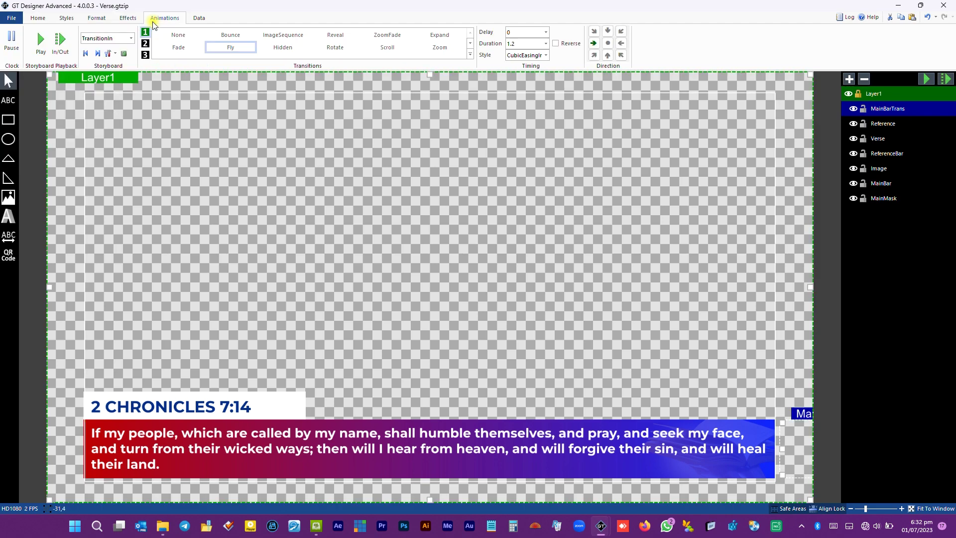
left_click(41, 48)
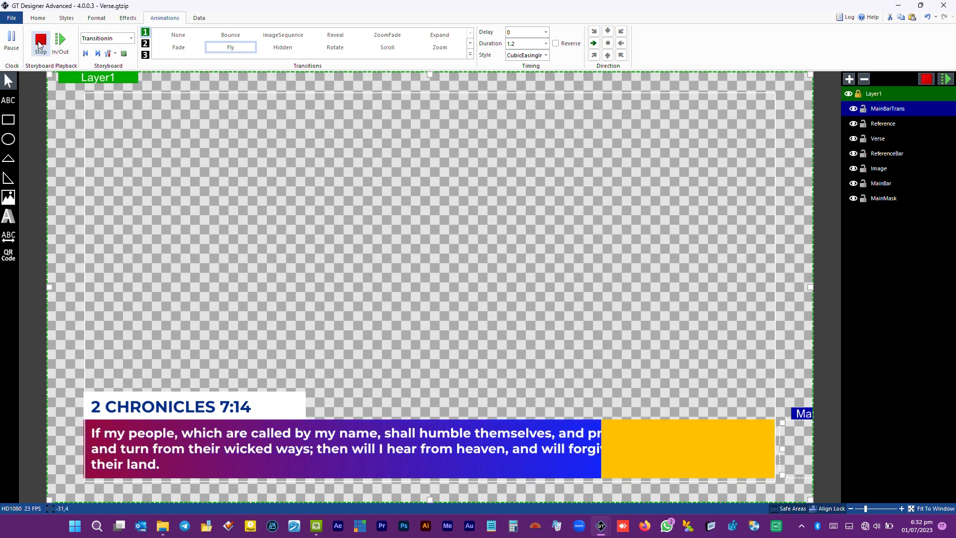
- Apply a Fly transition to the Verse text with delay 1.5, duration 1.5 and the CubicEasingIn style
left_click(441, 436)
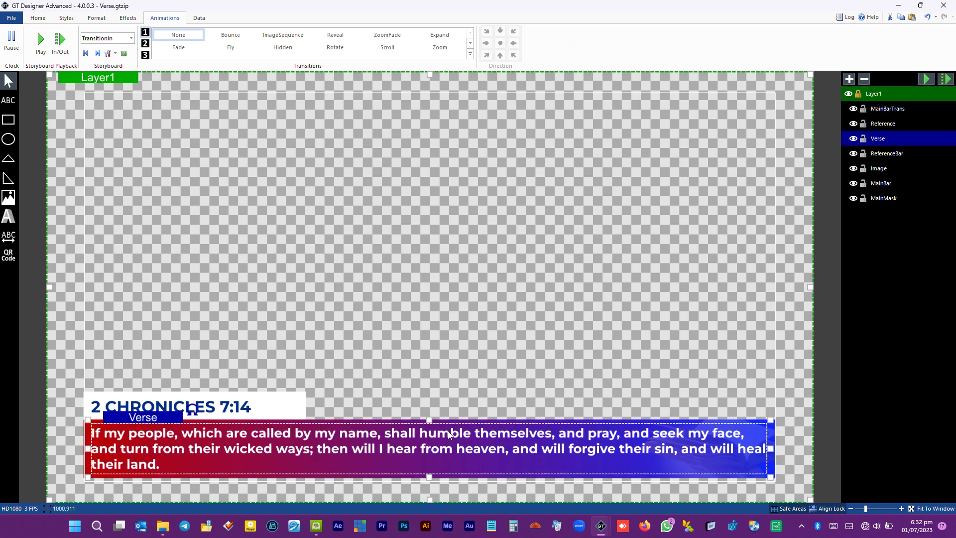
left_click(234, 49)
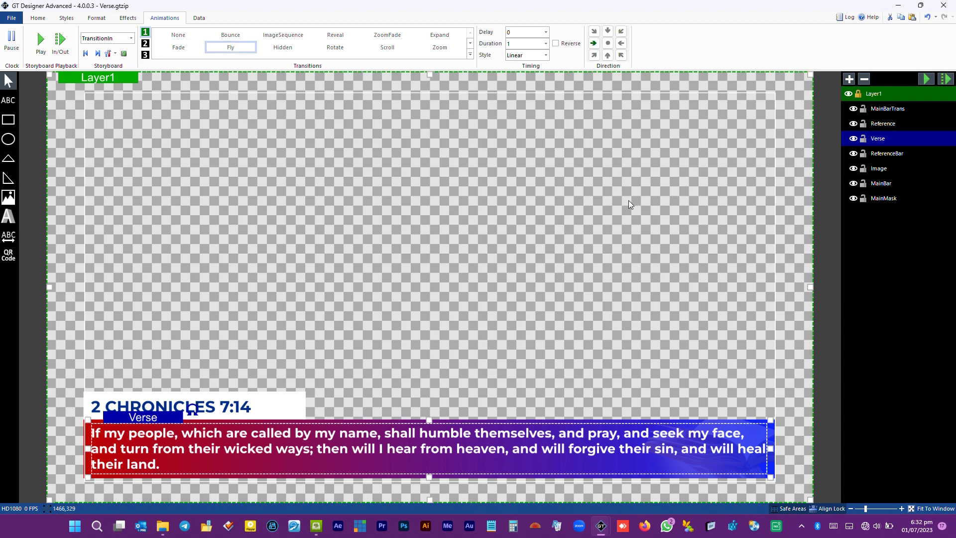
double_click(511, 43)
double_click(525, 32)
left_click(538, 56)
left_click(535, 96)
- Mask the Verse text with MainMask
left_click(128, 18)
left_click(315, 40)
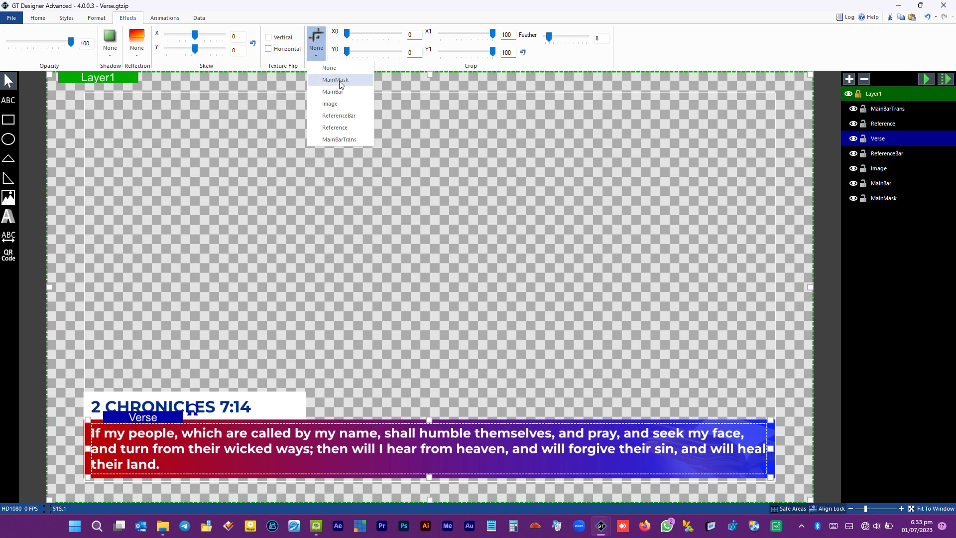
left_click(339, 80)
left_click(327, 138)
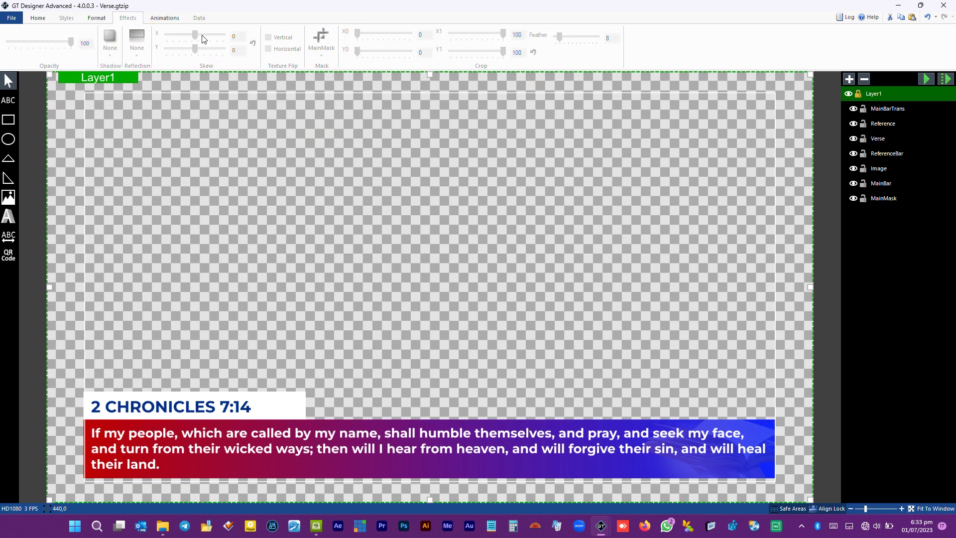
- Play the TransitionIn storyboard to check how the verse text flies in, and select the Verse text again
left_click(165, 18)
left_click(42, 45)
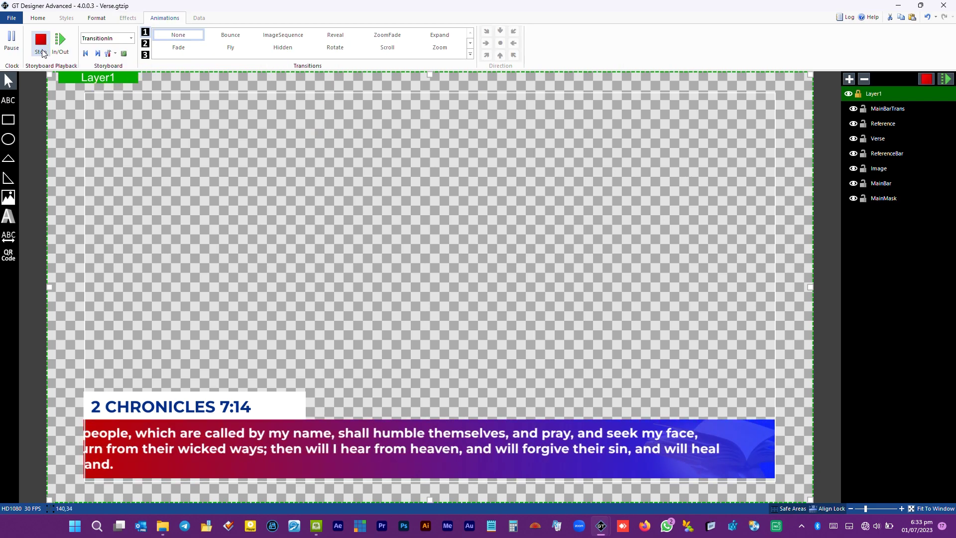
left_click(297, 434)
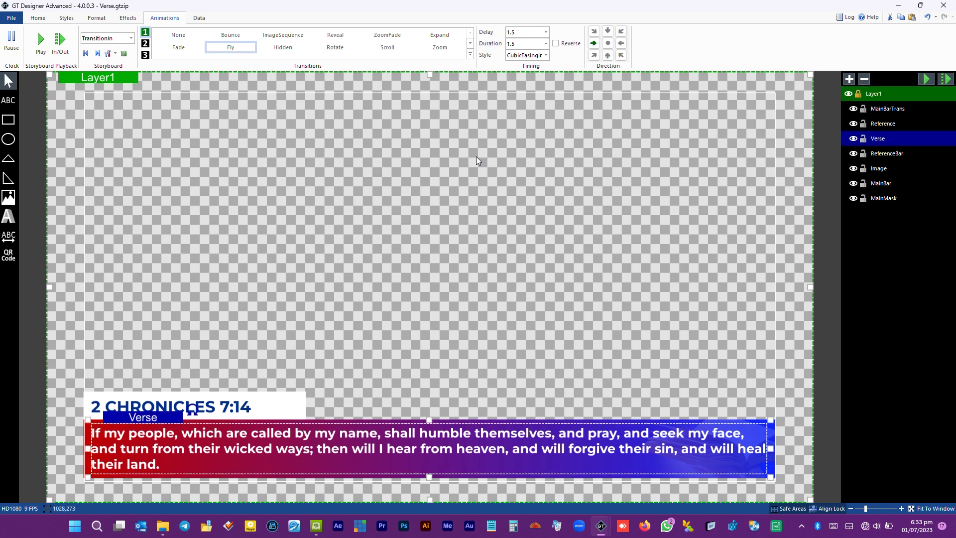
- Set the Verse text's Fly direction to upward and play the TransitionIn storyboard
left_click(607, 56)
left_click(41, 48)
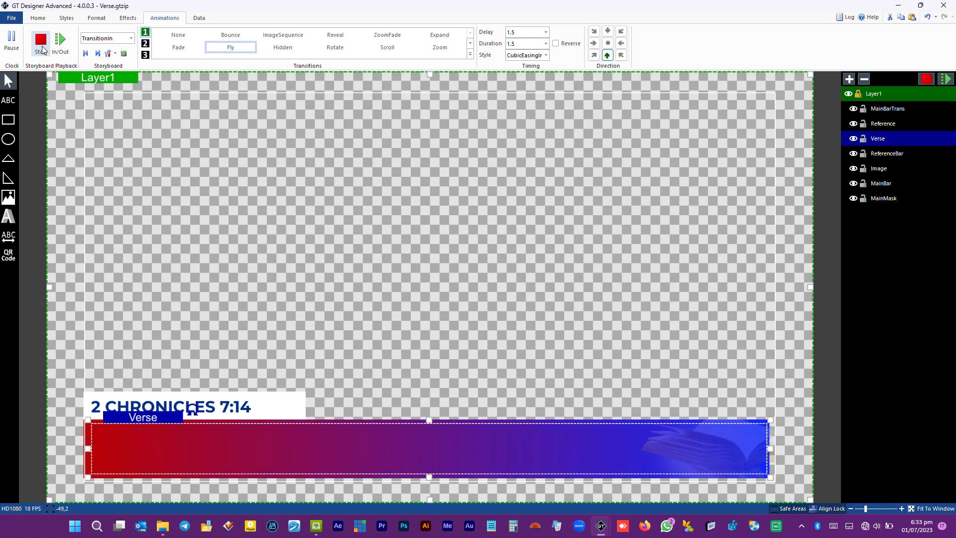
left_click(42, 50)
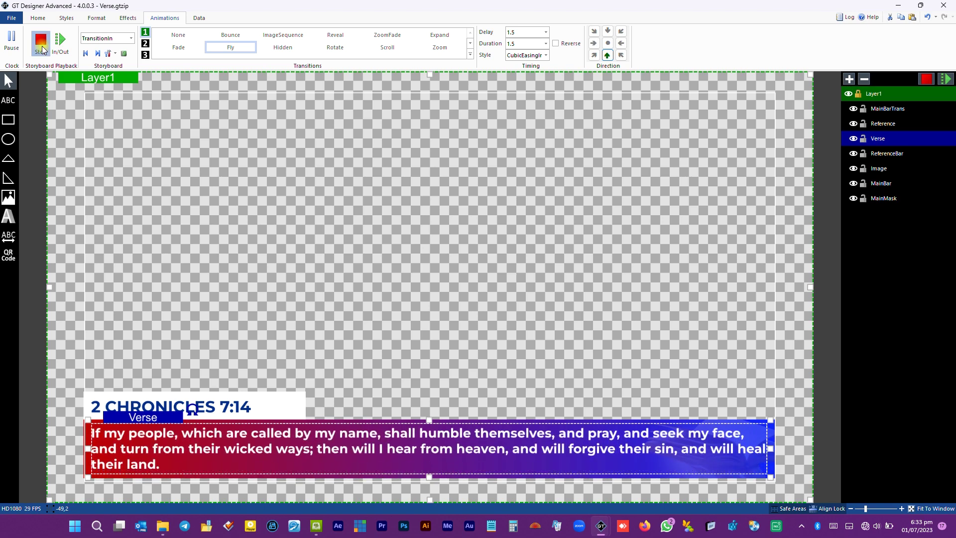
- Set the Verse text's transition delay to 0.5 and replay the TransitionIn storyboard
left_click(546, 32)
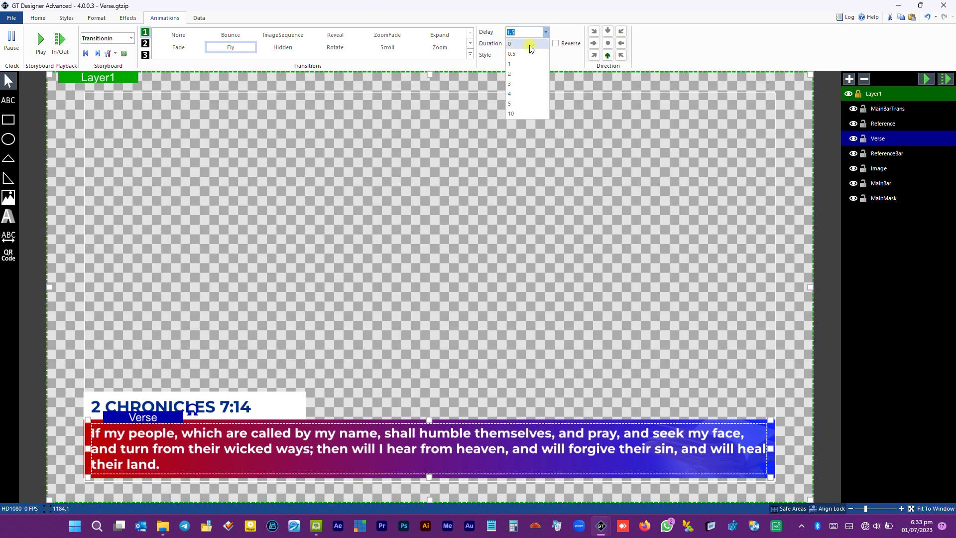
left_click(518, 58)
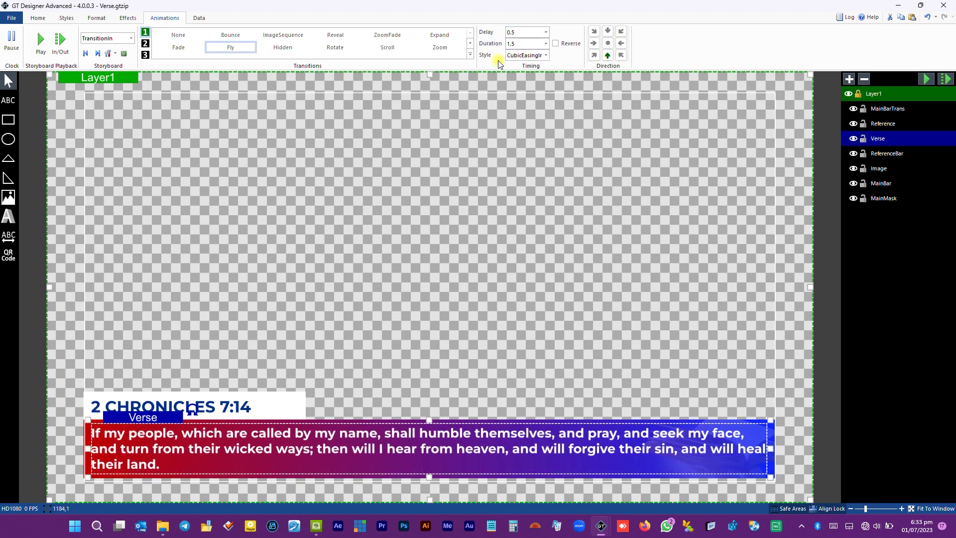
left_click(40, 42)
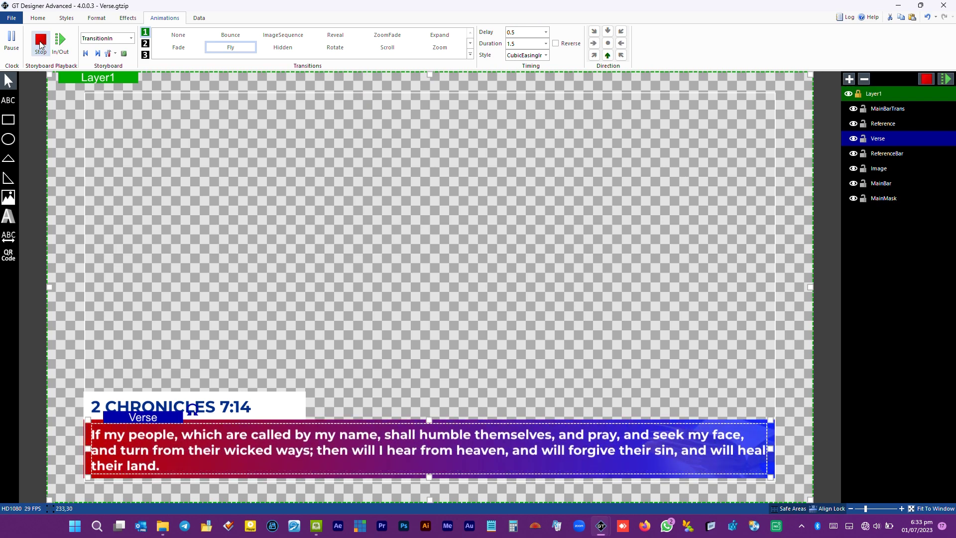
left_click(350, 307)
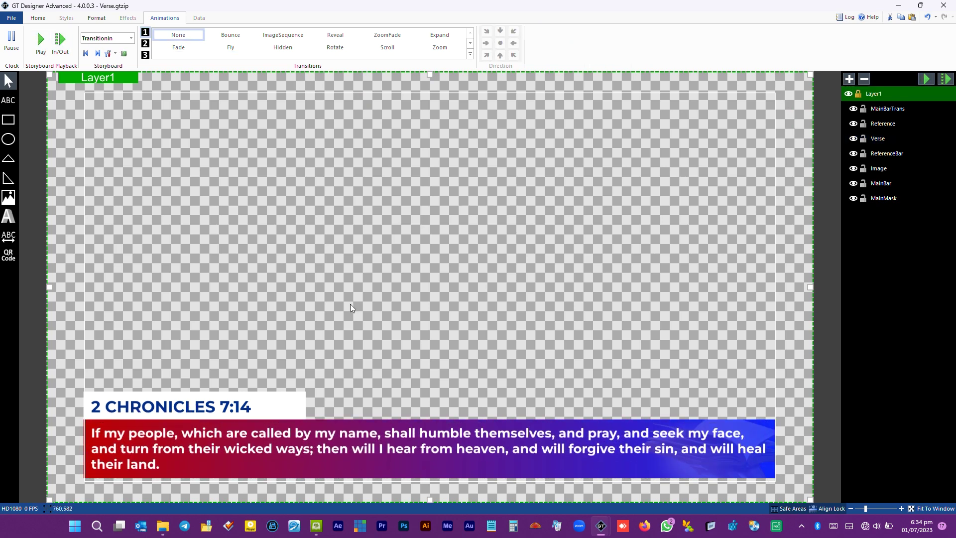
- Duplicate the ReferenceBar and widen the copy to match the right edge of the main bar
left_click(292, 396)
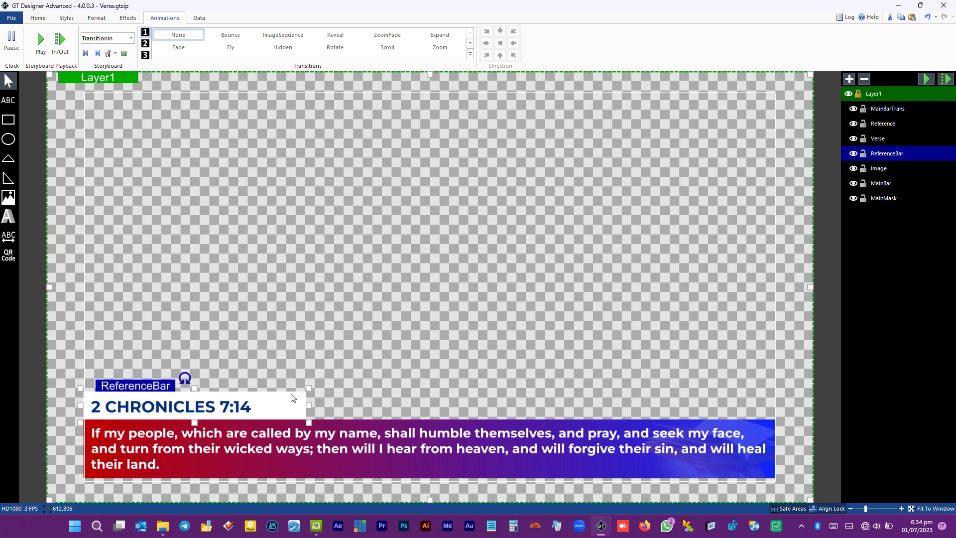
key("ctrl+d")
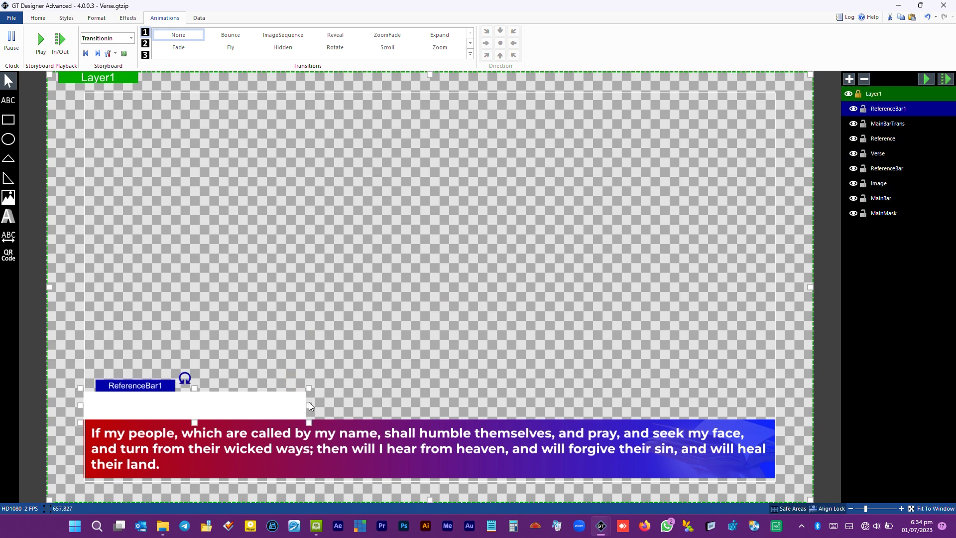
left_click_drag(308, 404, 779, 443)
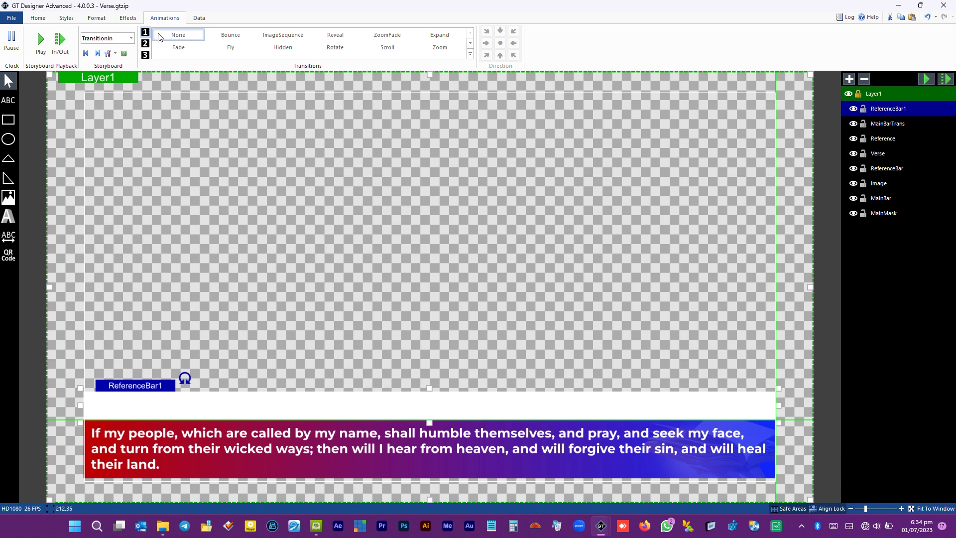
- Set the duplicated reference bar's opacity to 0 and rename it as ReferenceMask
left_click(127, 18)
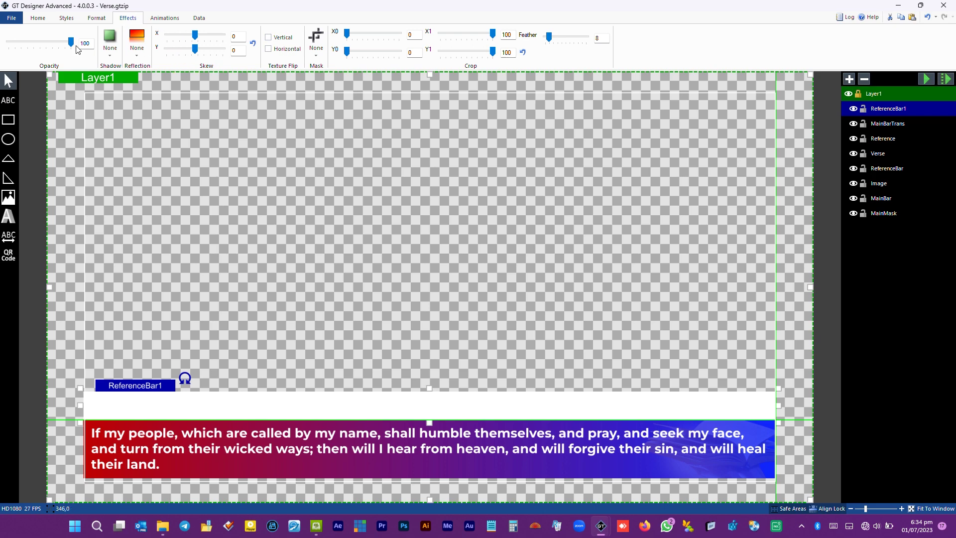
left_click_drag(71, 42, 2, 47)
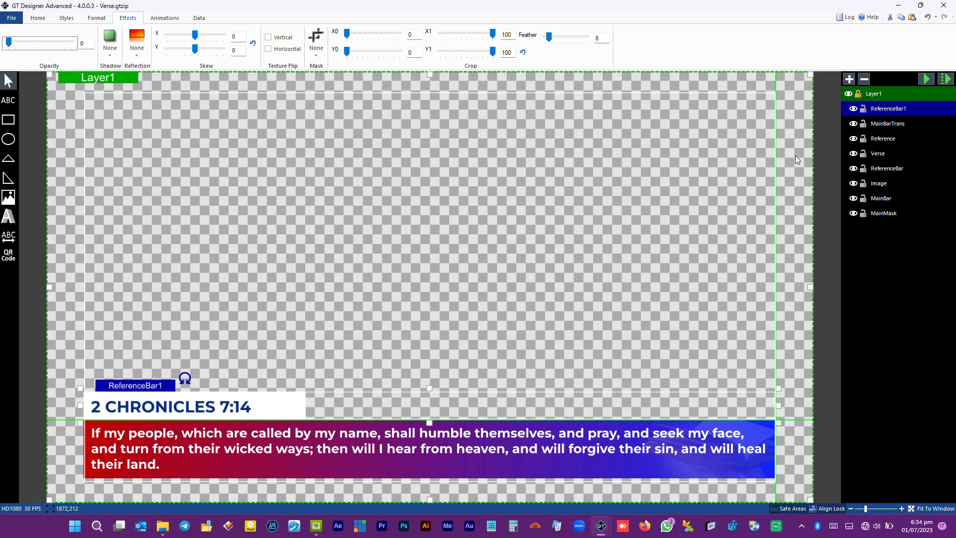
double_click(891, 108)
type("ReferenceMask")
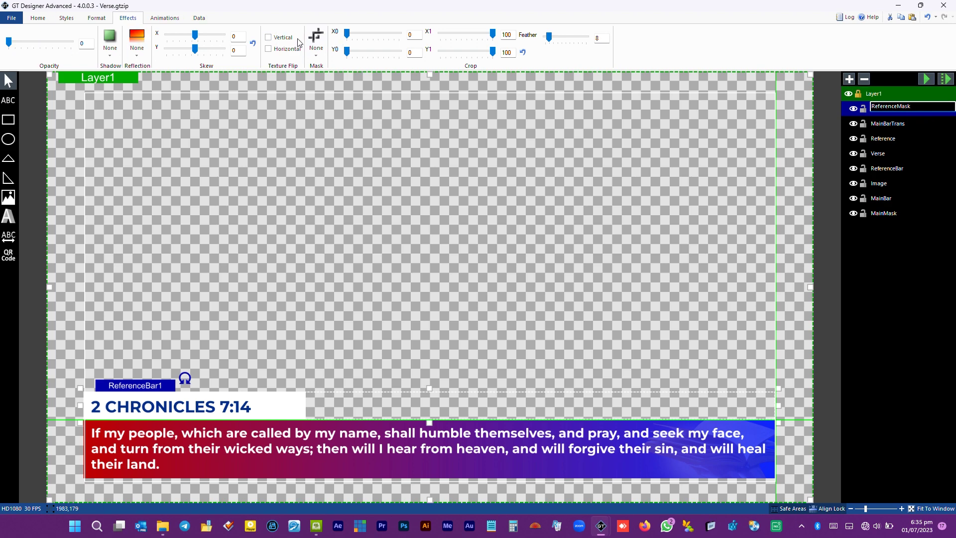
left_click(894, 107)
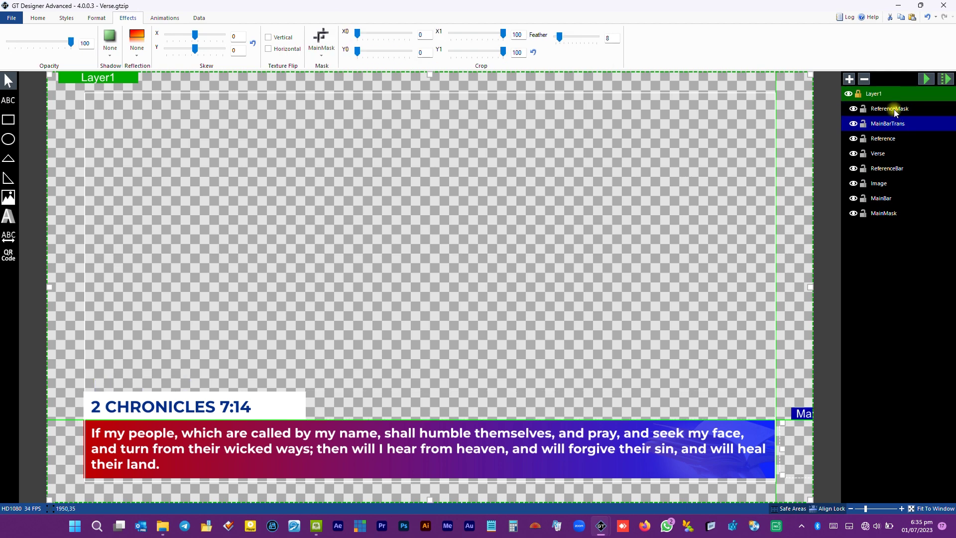
- Send the ReferenceMask layer to the back of the layer stack
right_click(894, 106)
mouse_move(926, 188)
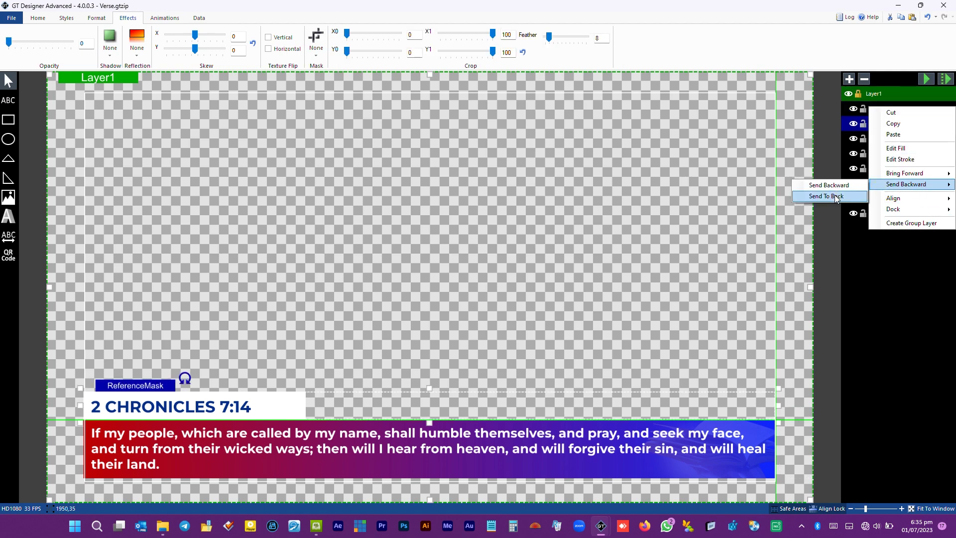
left_click(821, 194)
- Mask the ReferenceBar with ReferenceMask
left_click(886, 153)
left_click(323, 39)
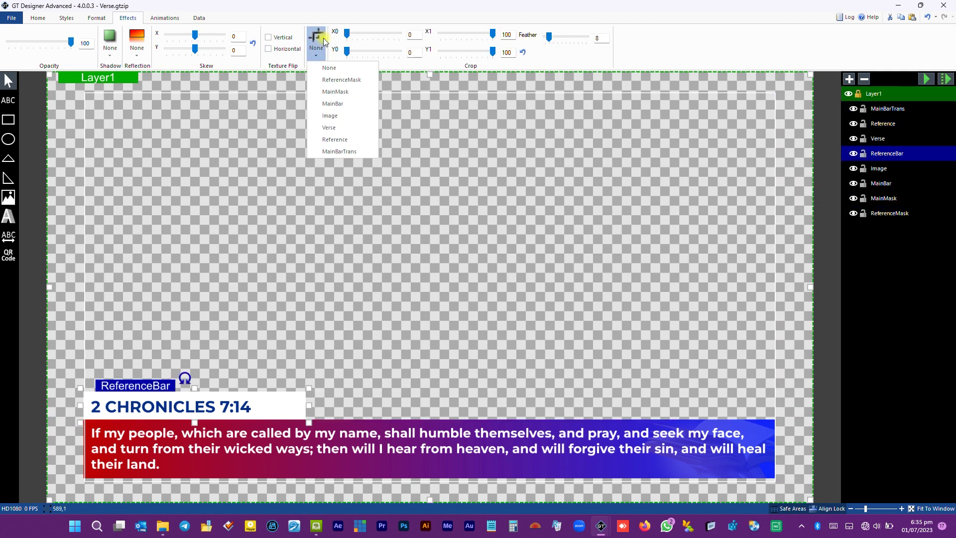
left_click(341, 80)
left_click(364, 361)
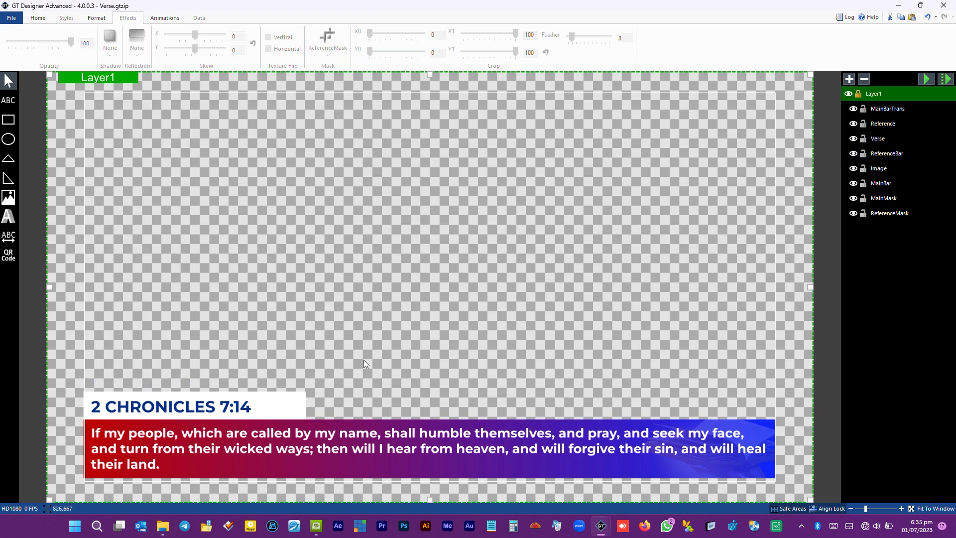
- Apply an upward Fly transition to the ReferenceBar with duration 1.5 and the CubicEasingIn style
left_click(300, 405)
left_click(167, 18)
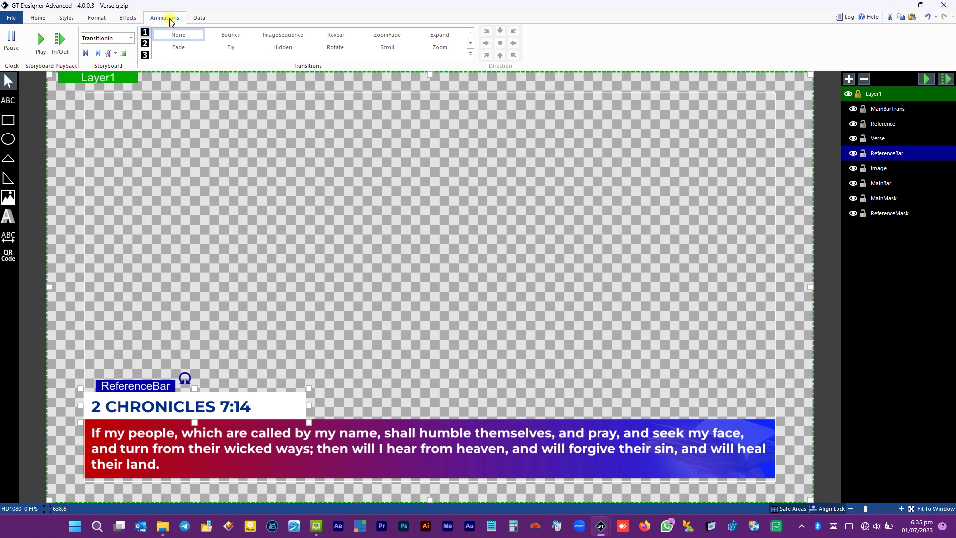
left_click(231, 47)
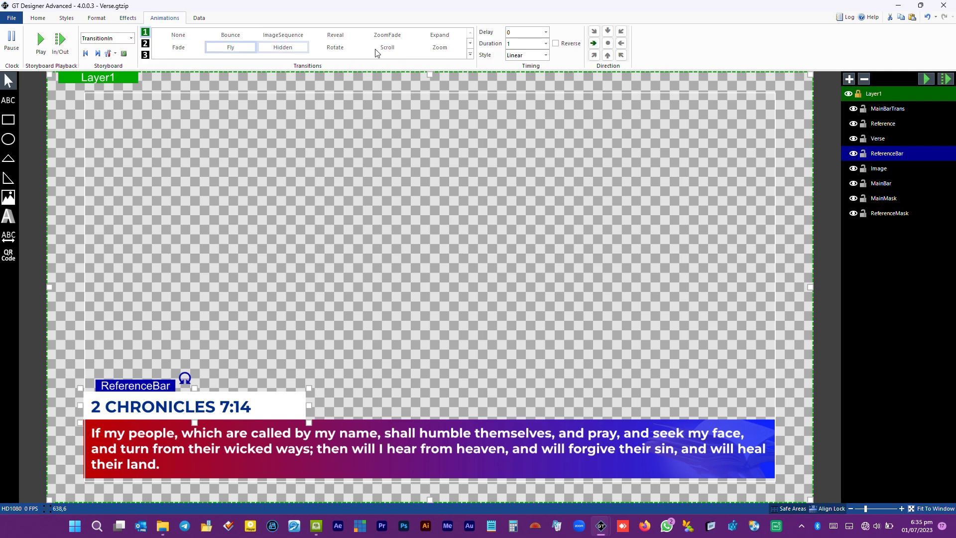
left_click(537, 44)
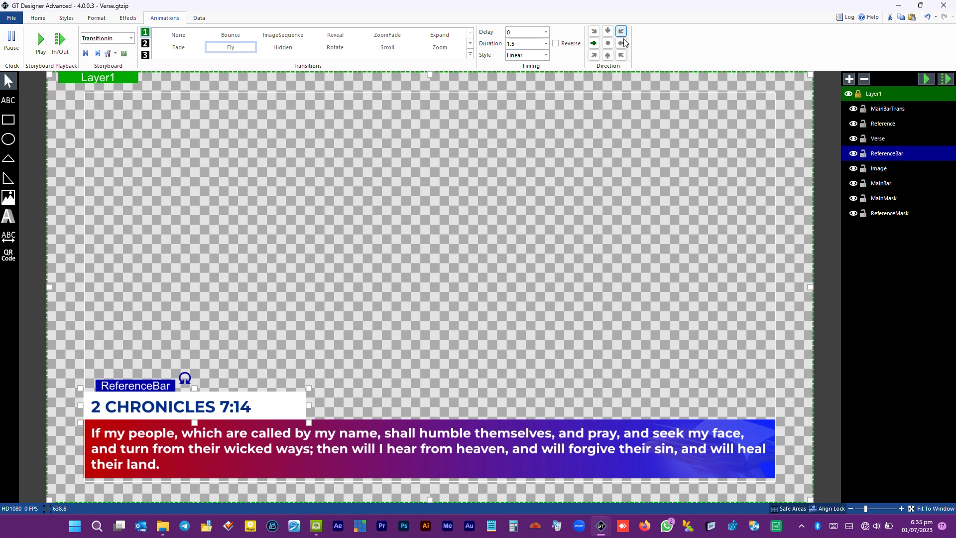
left_click(607, 55)
left_click(545, 56)
left_click(532, 86)
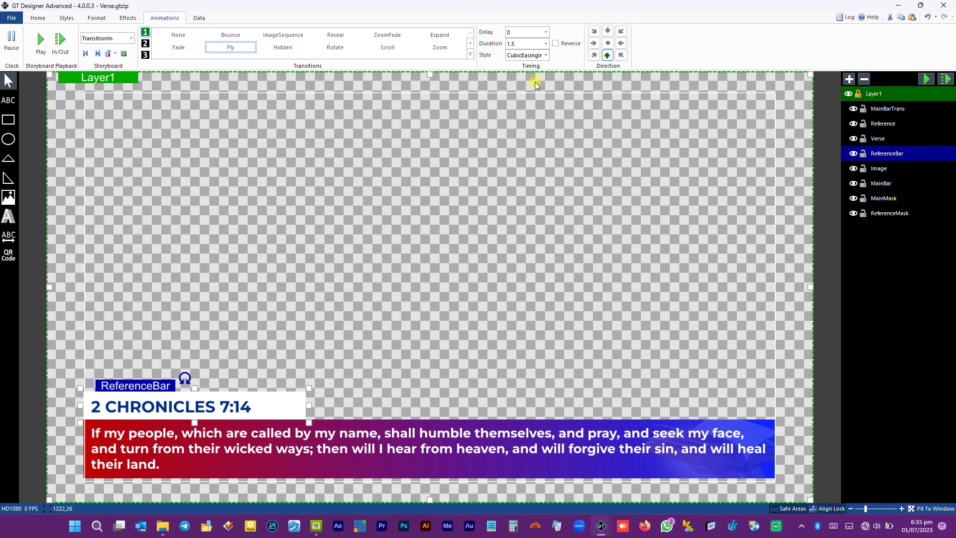
- Play the TransitionIn storyboard to check the ReferenceBar's fly-in
left_click(88, 167)
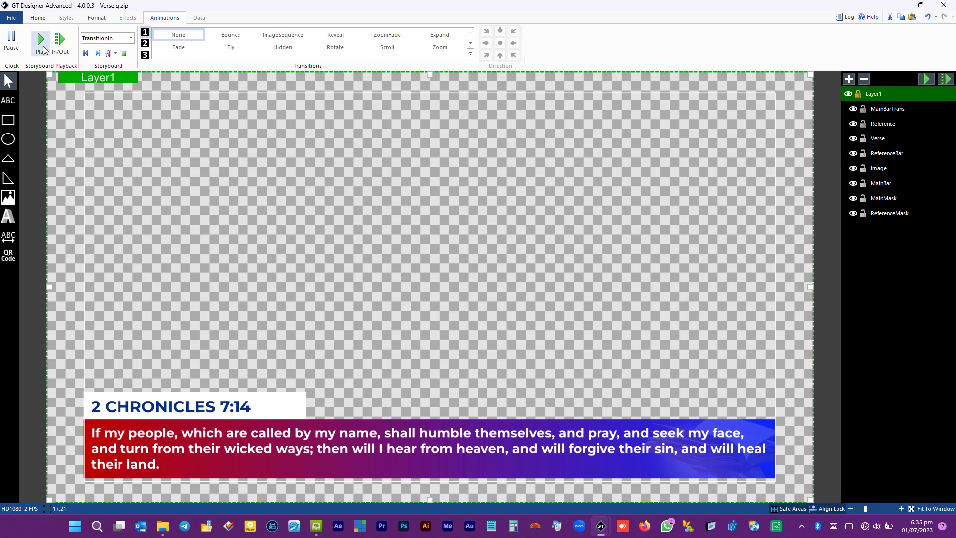
left_click(41, 44)
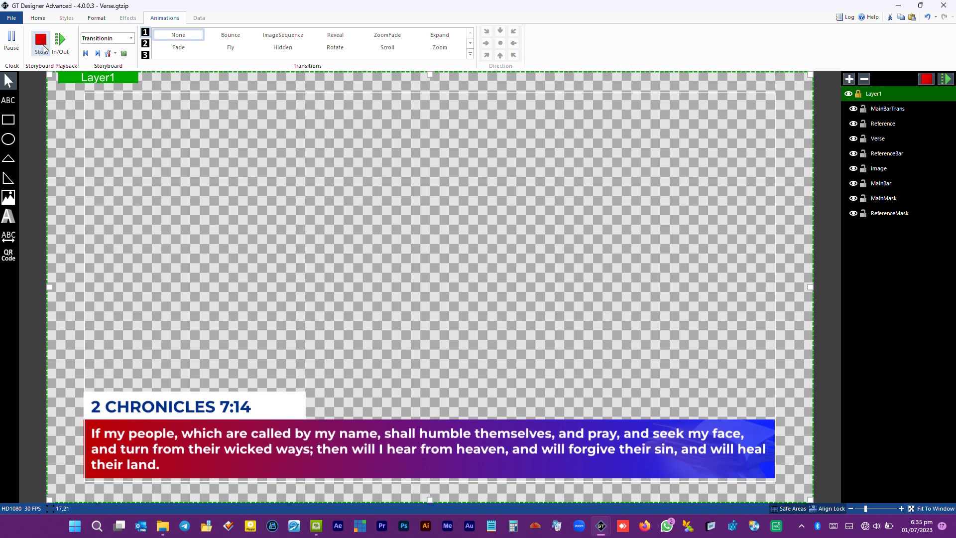
left_click(41, 43)
left_click(42, 45)
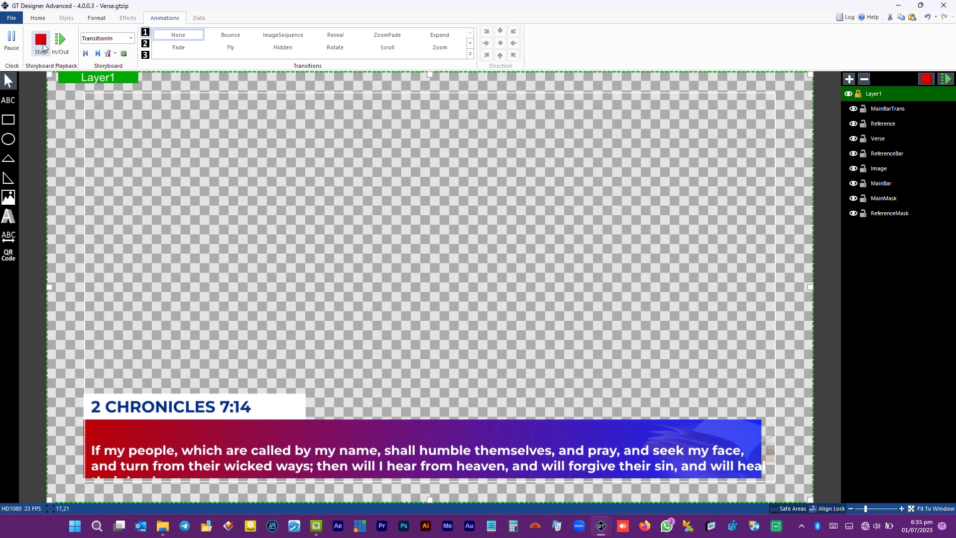
- Apply a Fade transition to the Reference text with delay 1 and the CubicEasingIn style
left_click(192, 423)
left_click(180, 47)
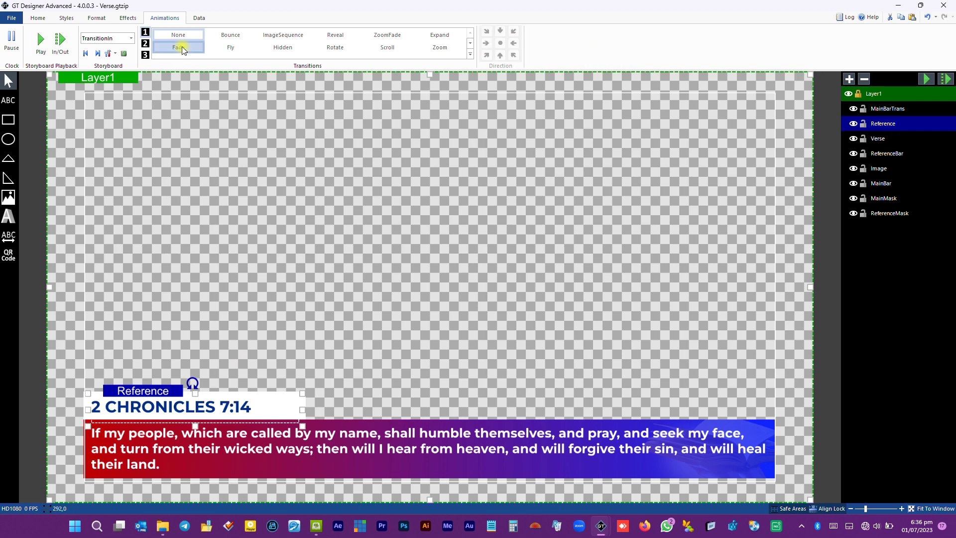
left_click(546, 33)
left_click(523, 48)
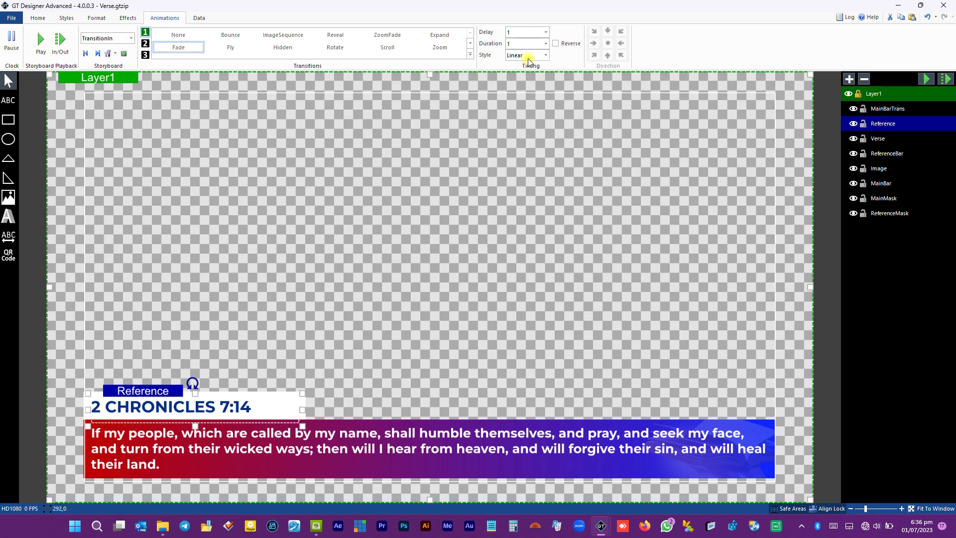
left_click(546, 55)
left_click(536, 88)
- Play the TransitionIn storyboard to check the Reference text's fade, and clear the selection
left_click(37, 47)
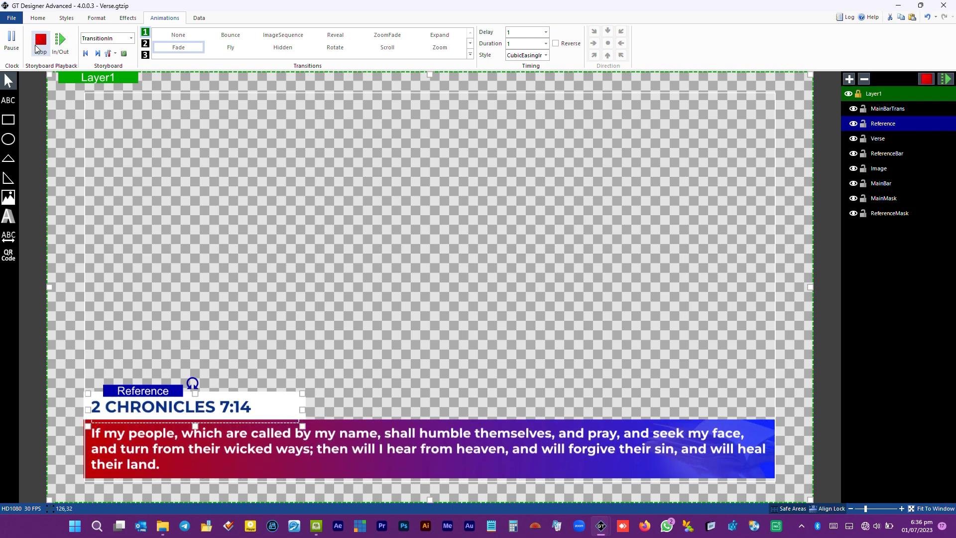
left_click(37, 47)
left_click(660, 324)
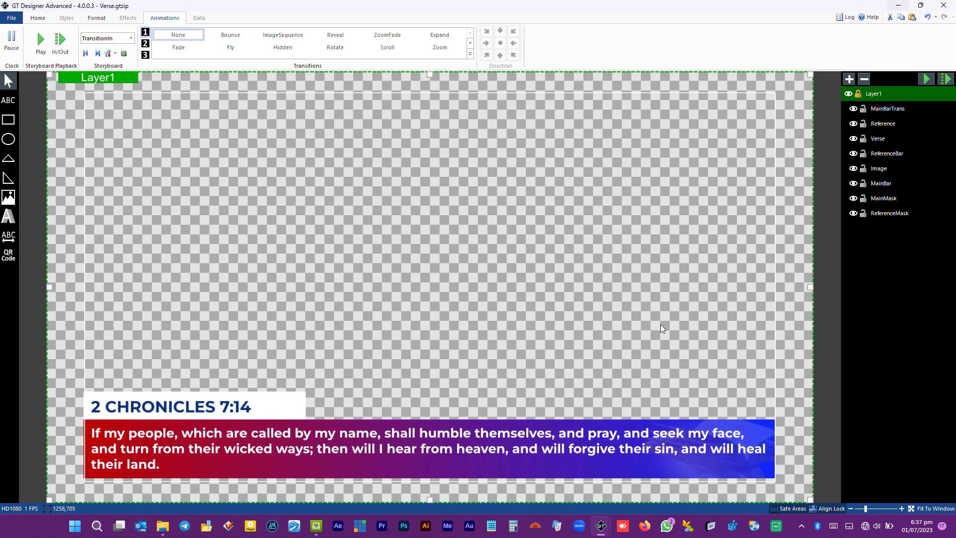
- Set the Reference text as the ReferenceBar's bounding object
left_click(887, 184)
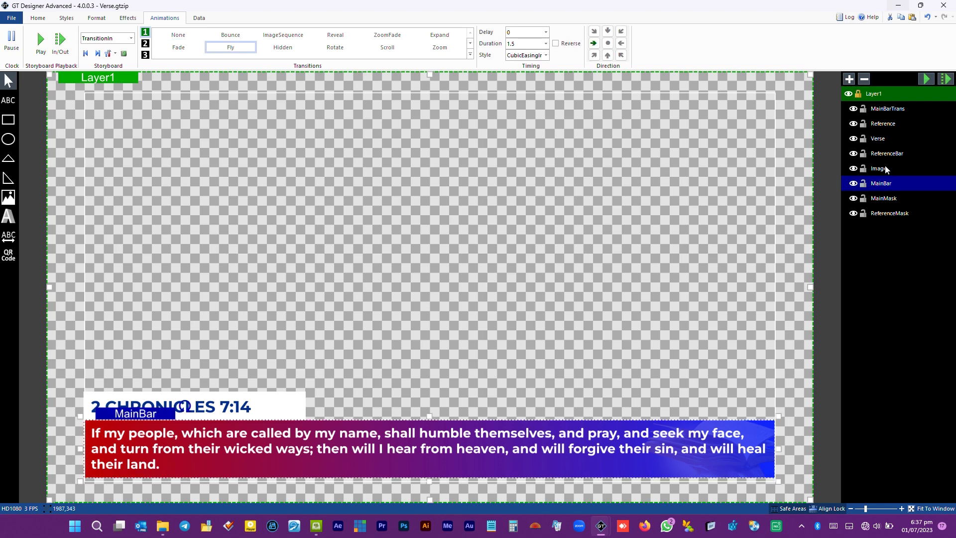
left_click(886, 157)
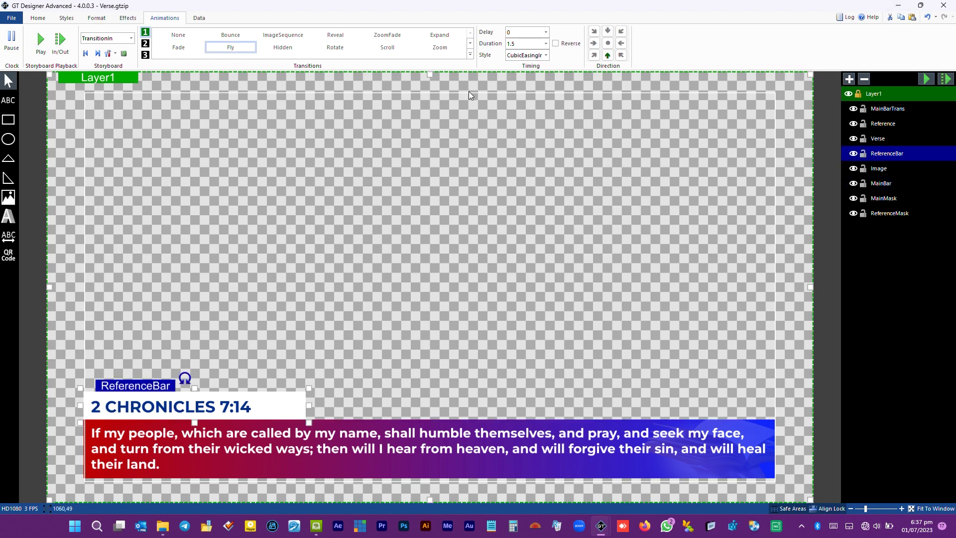
left_click(96, 18)
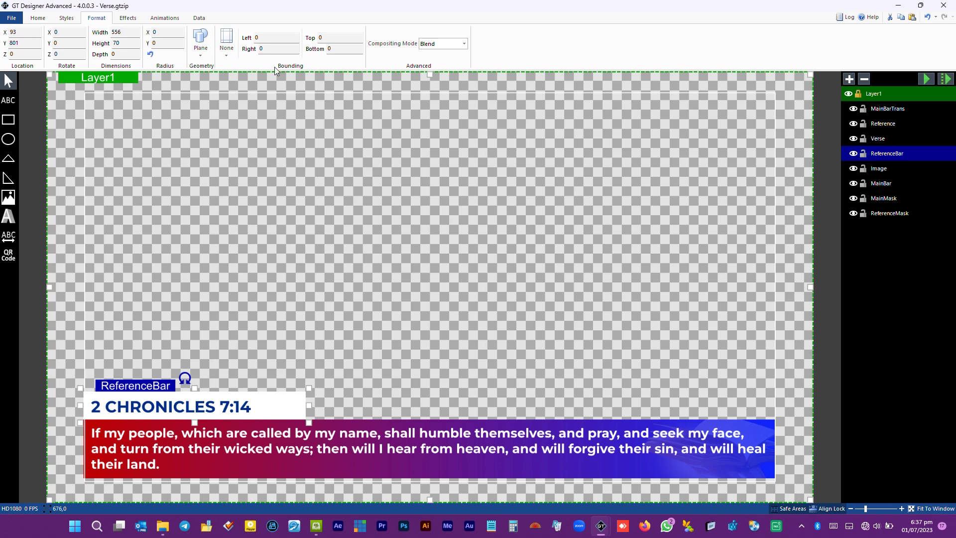
left_click(234, 54)
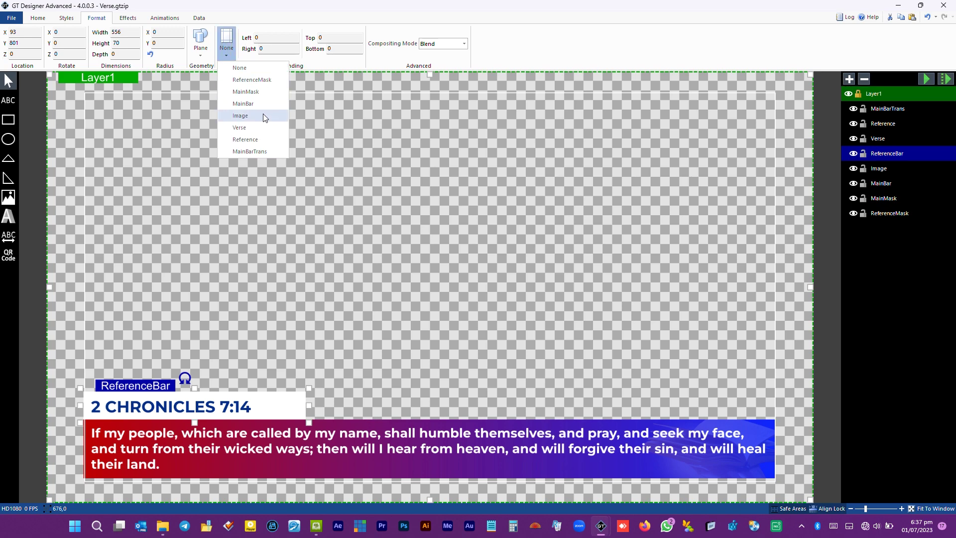
left_click(244, 139)
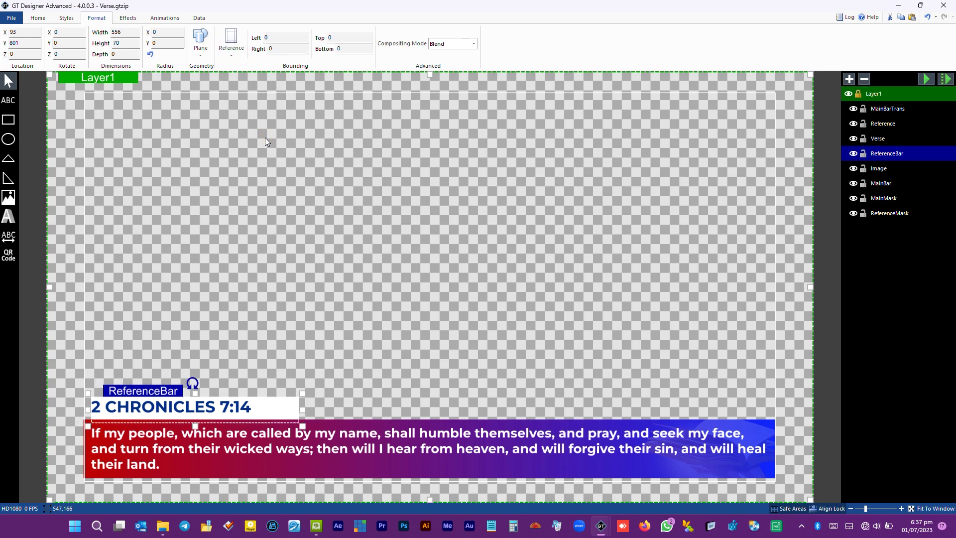
- Set the ReferenceBar's bounding margins to 35 on the left and 31 on the right
left_click(279, 39)
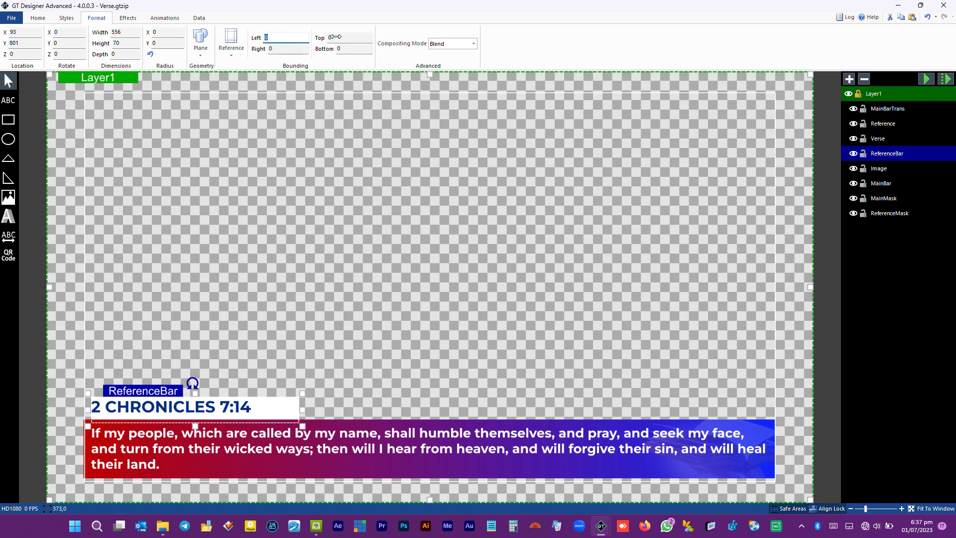
type("35")
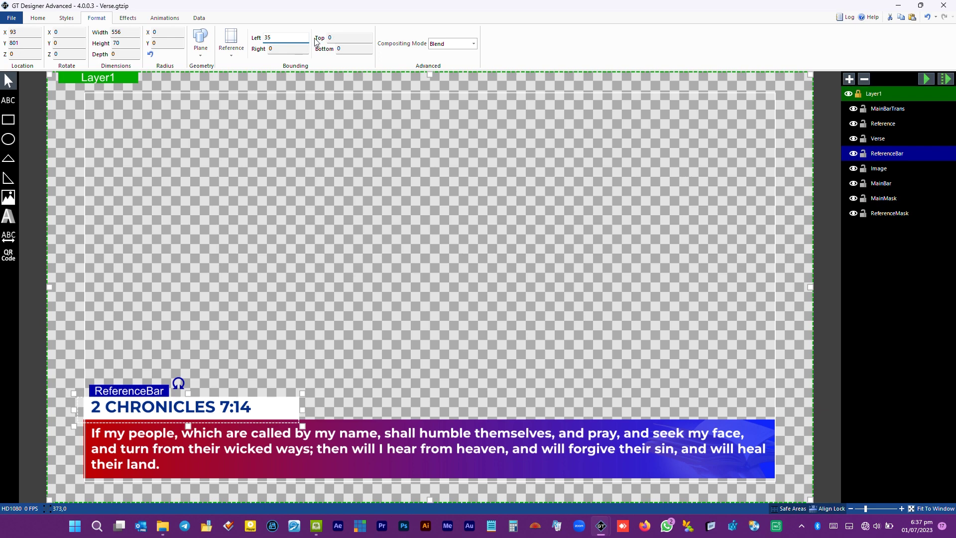
left_click(289, 50)
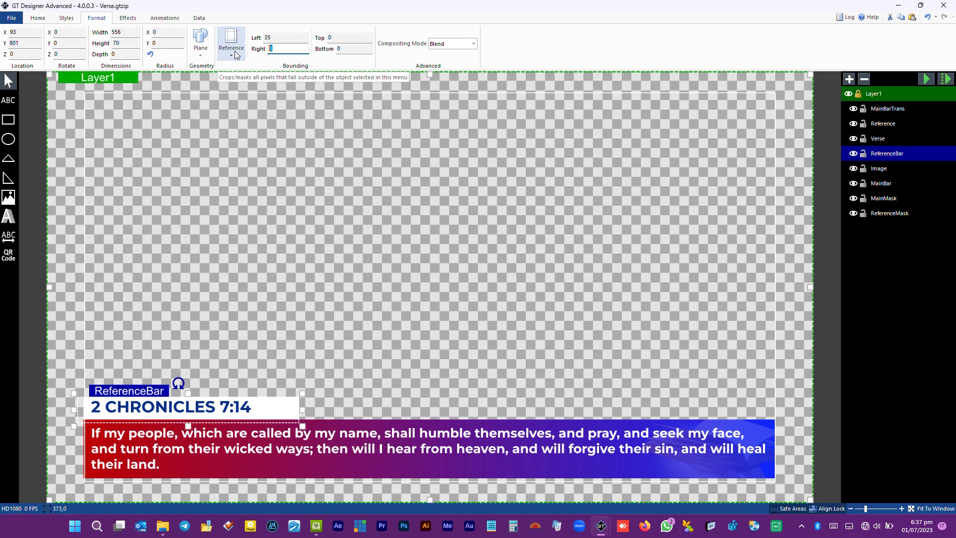
type("31")
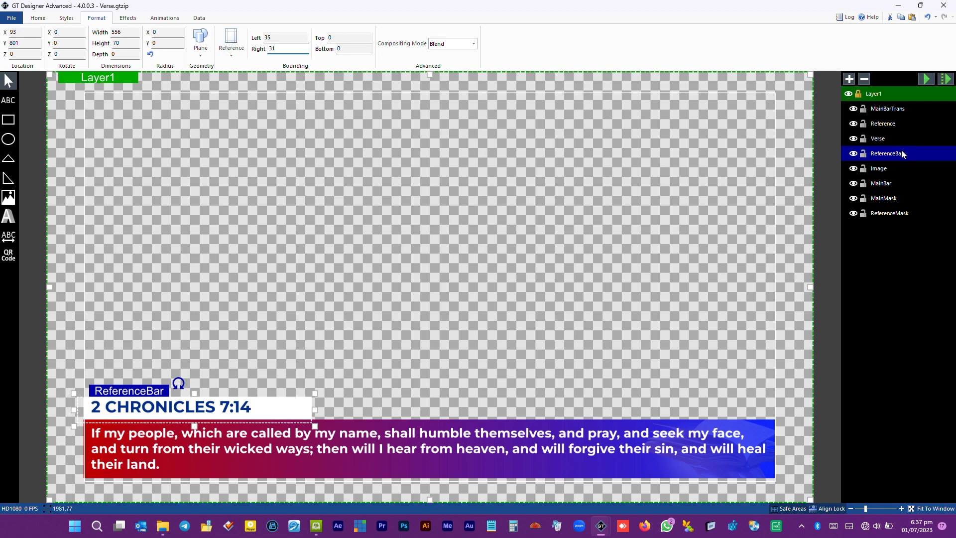
- Set the Reference text's auto-size mode to Width
left_click(886, 124)
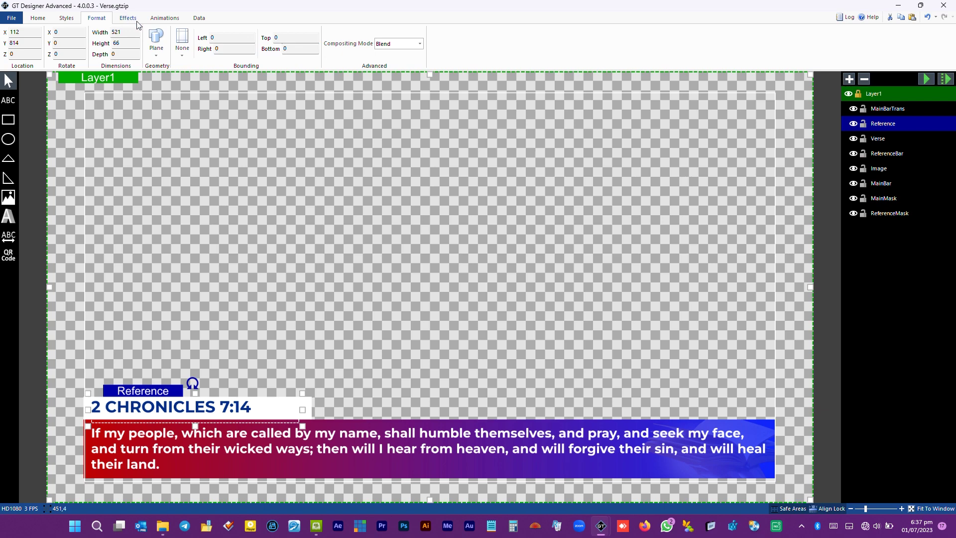
left_click(38, 19)
left_click(262, 52)
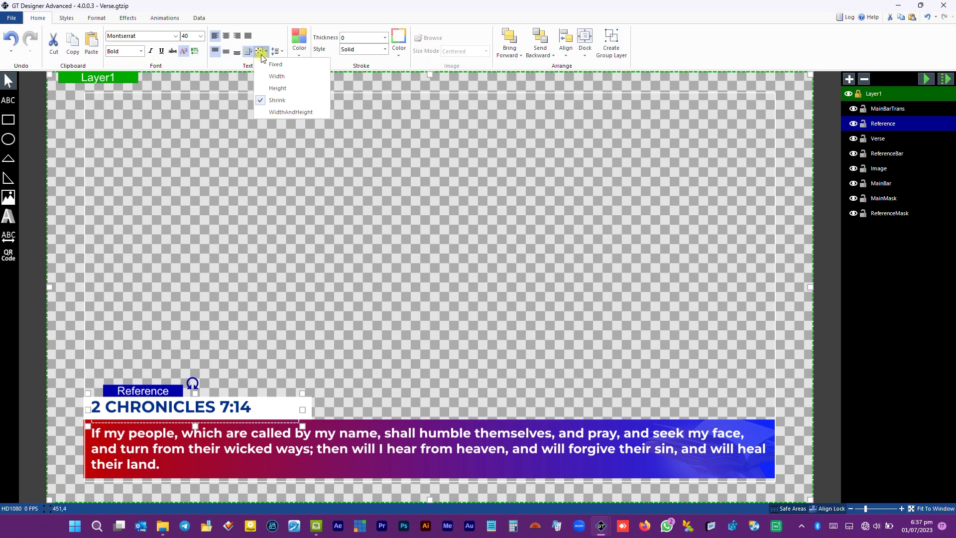
left_click(288, 76)
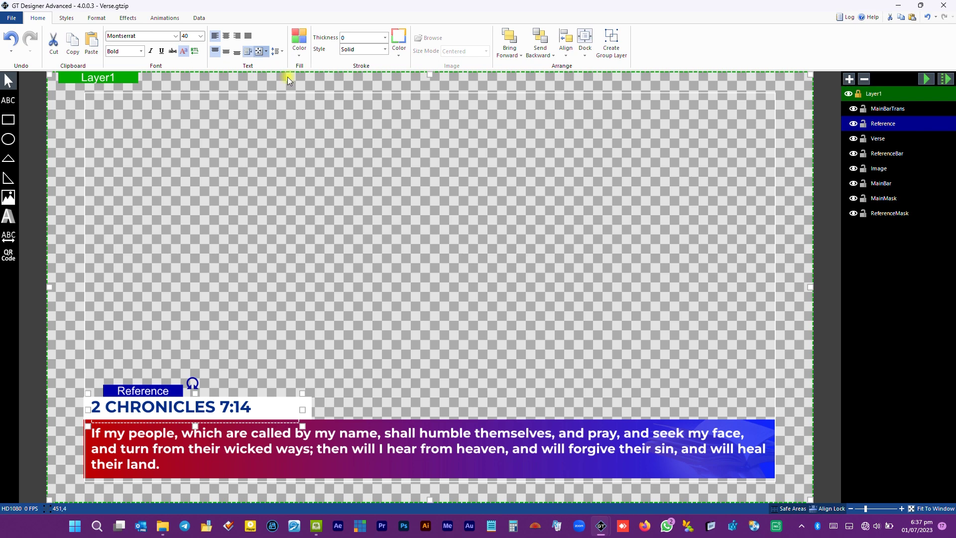
- Set the ReferenceBar's top bounding margin to 10, and clear the selection
left_click(886, 155)
left_click(97, 18)
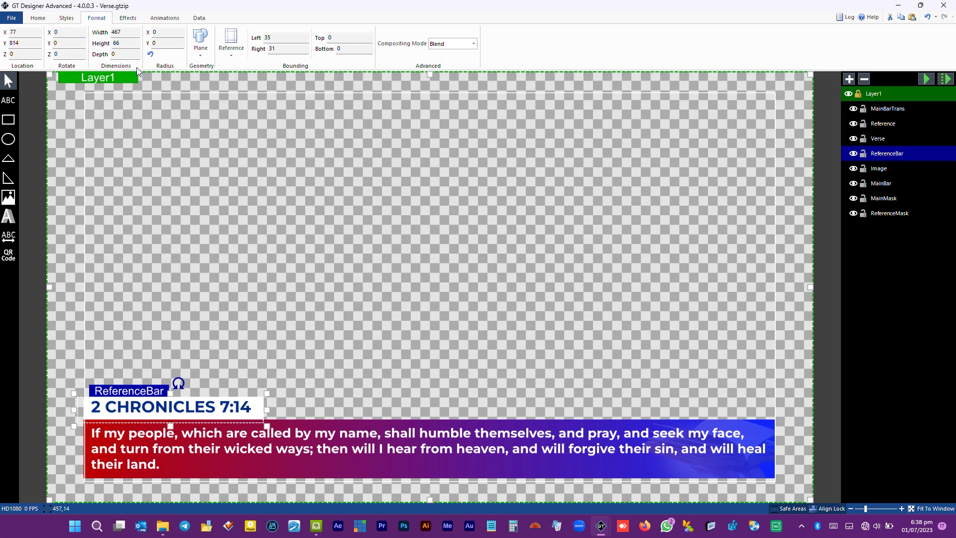
left_click(345, 40)
type("5")
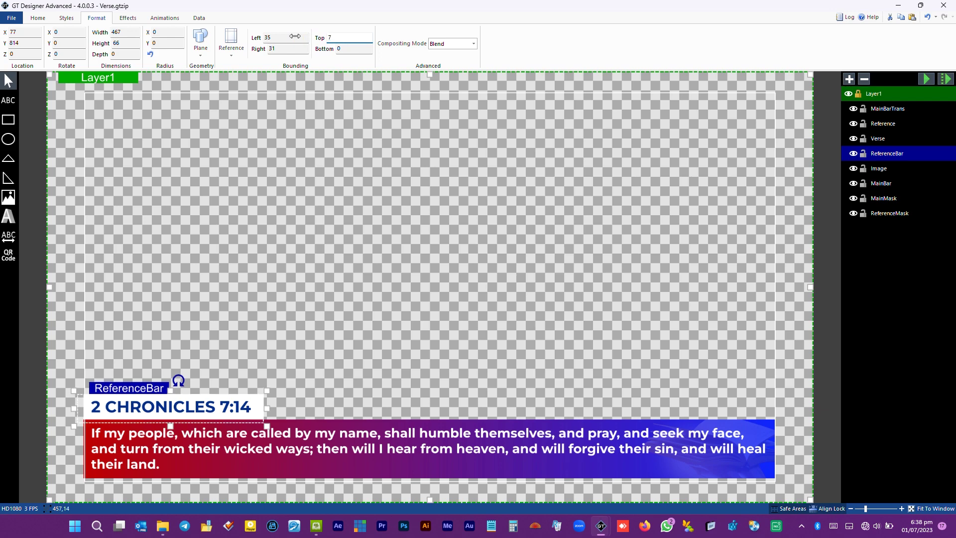
left_click_drag(349, 41, 317, 42)
type("8")
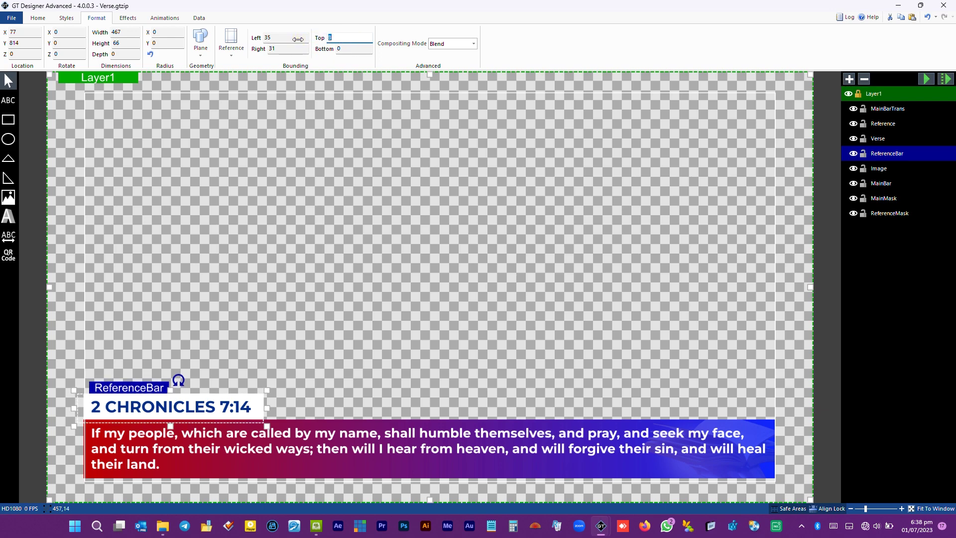
type("10")
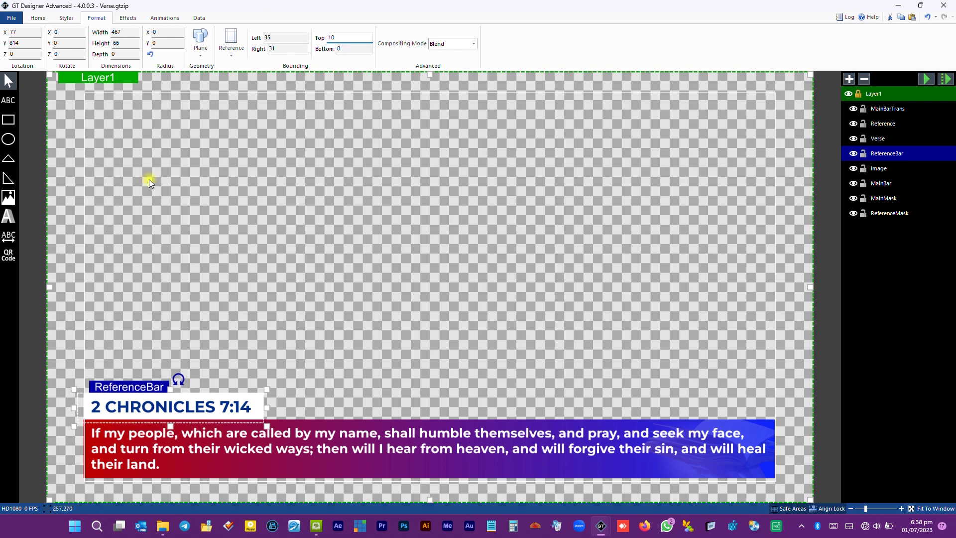
left_click(149, 181)
- Apply an upward Fly transition to the Image with delay 0.5 and the CubicEasingIn style, adjust its duration, and play the TransitionIn storyboard
left_click(879, 169)
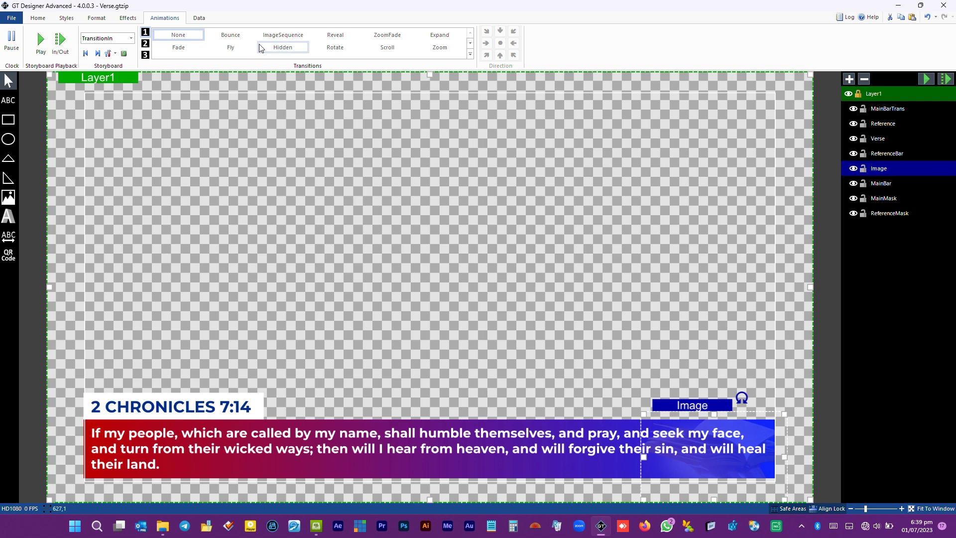
left_click(231, 47)
left_click(547, 59)
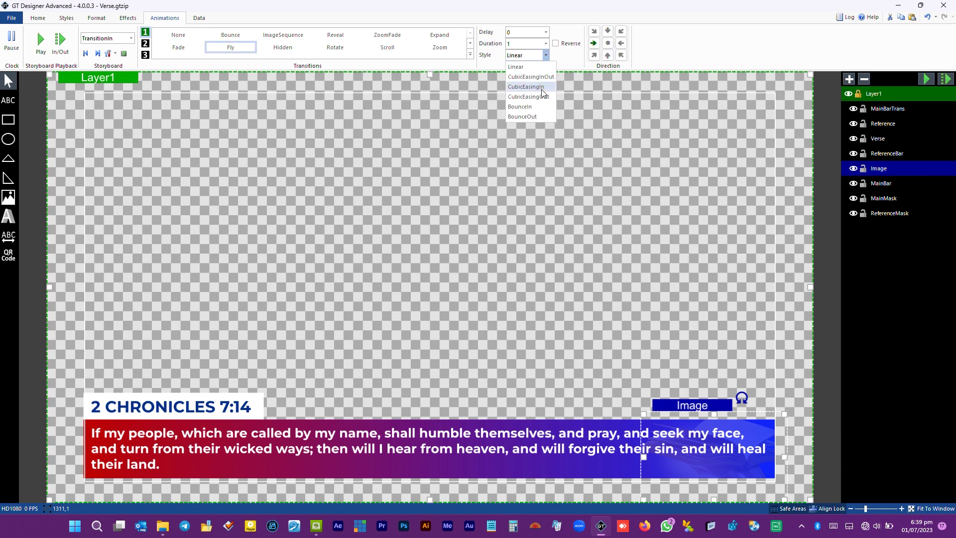
left_click(538, 90)
left_click(607, 54)
left_click(545, 32)
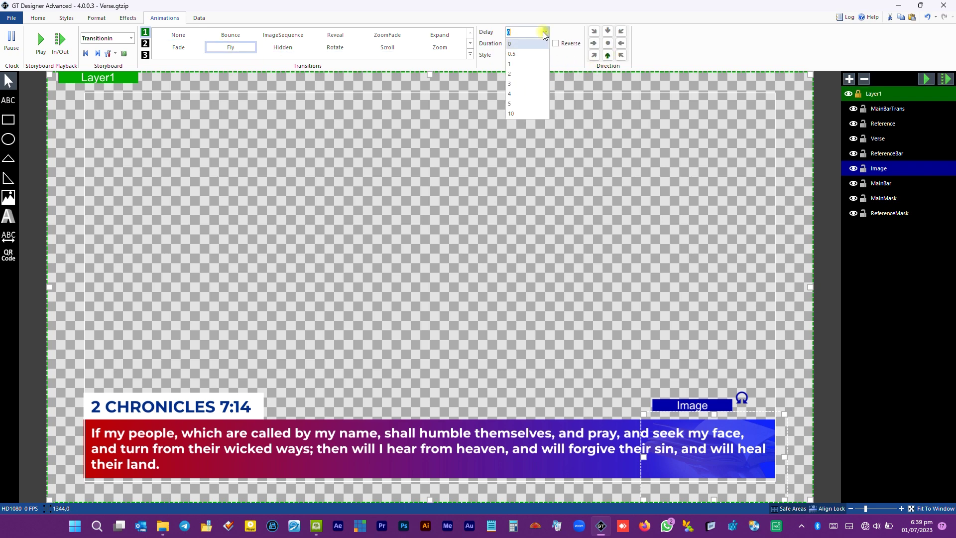
left_click(528, 50)
left_click(548, 43)
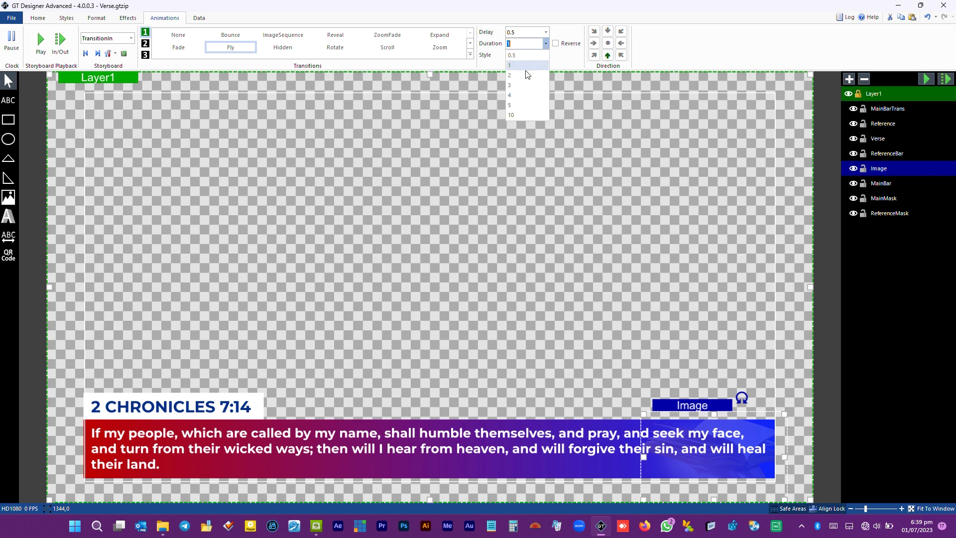
left_click(508, 103)
key("space")
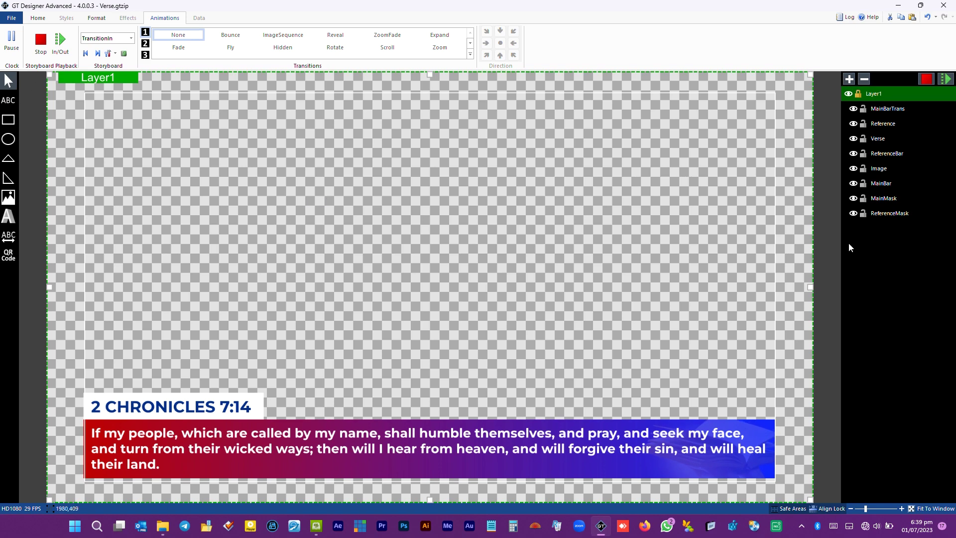
- Change the blue stop of the MainBar's gradient fill to #002E89
left_click(881, 184)
left_click(302, 45)
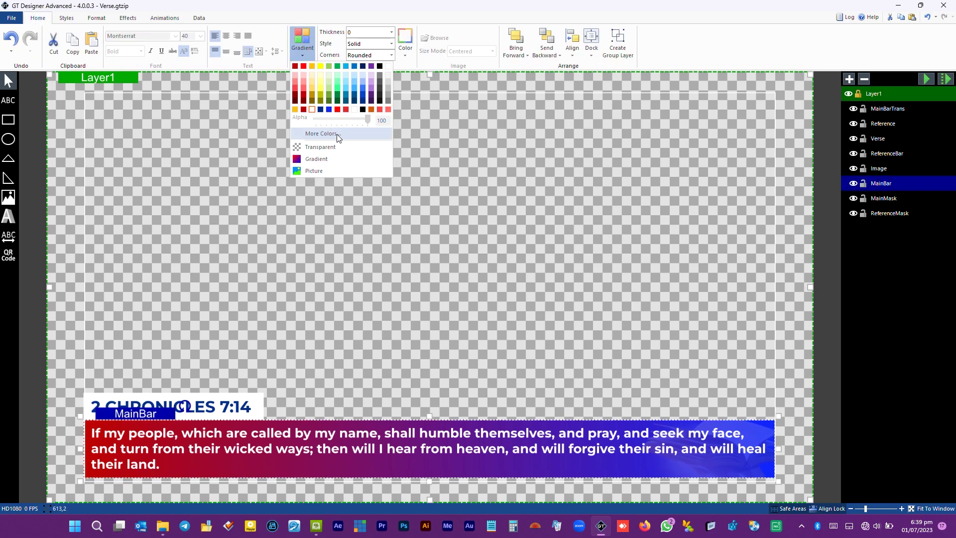
left_click(343, 160)
left_click(492, 271)
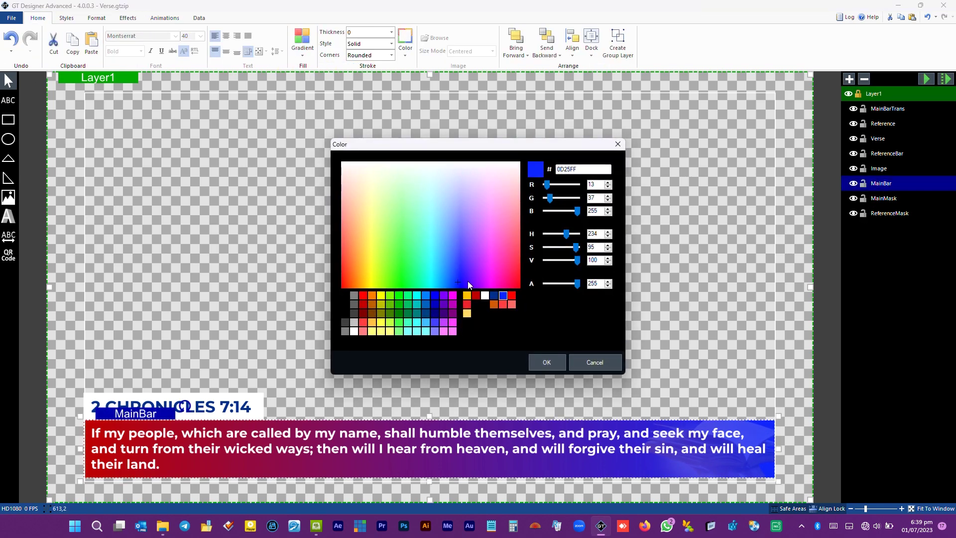
left_click(443, 305)
left_click(547, 361)
left_click(554, 282)
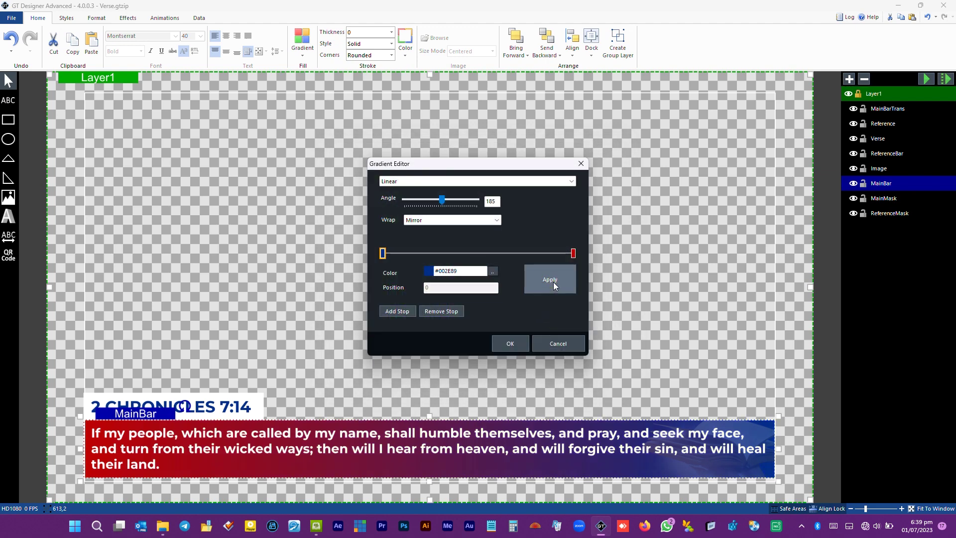
- Recolor the same MainBar gradient stop to #004080
left_click(492, 270)
left_click(431, 315)
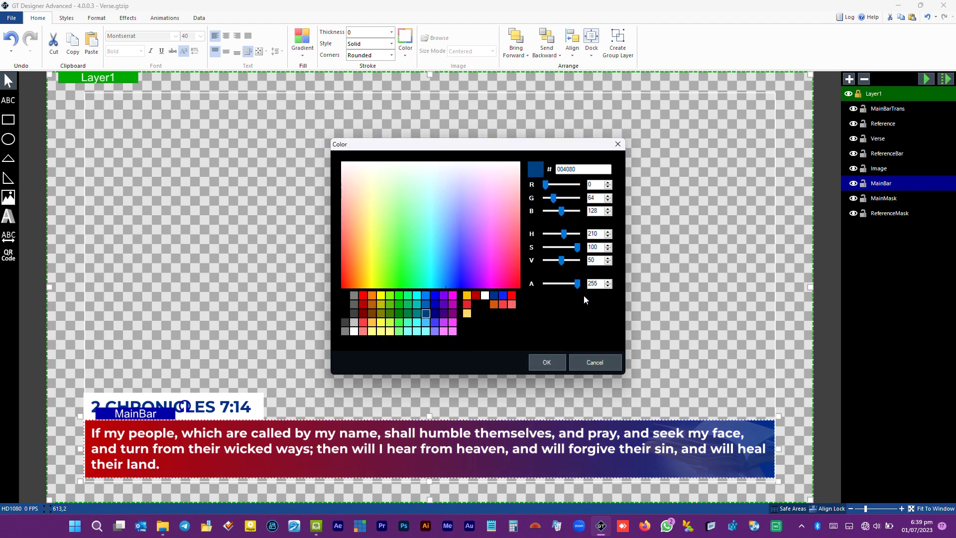
left_click(546, 362)
left_click(564, 273)
left_click(492, 271)
mouse_move(463, 276)
left_mouse_down()
mouse_move(465, 298)
mouse_move(455, 279)
mouse_move(446, 283)
mouse_move(452, 268)
mouse_move(460, 291)
left_mouse_up()
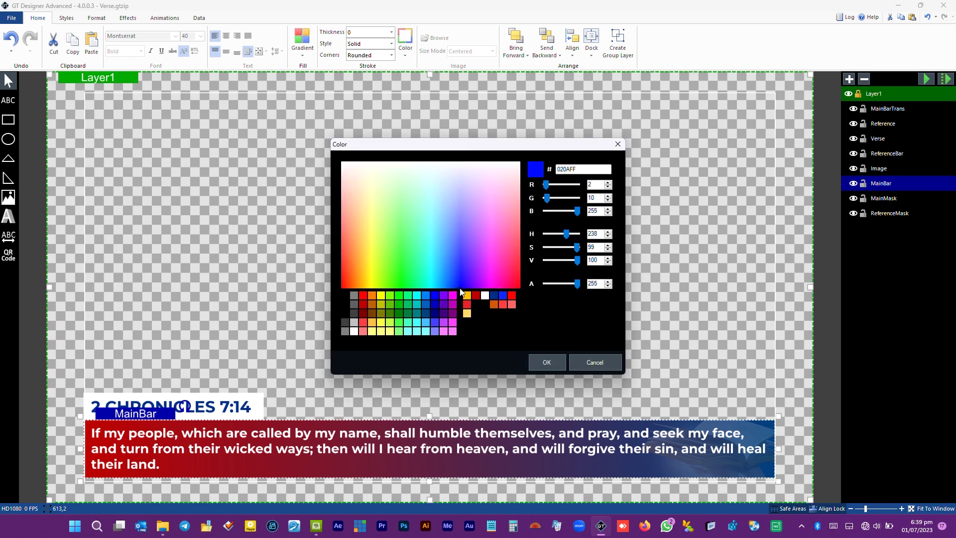
left_click(432, 309)
left_click(428, 313)
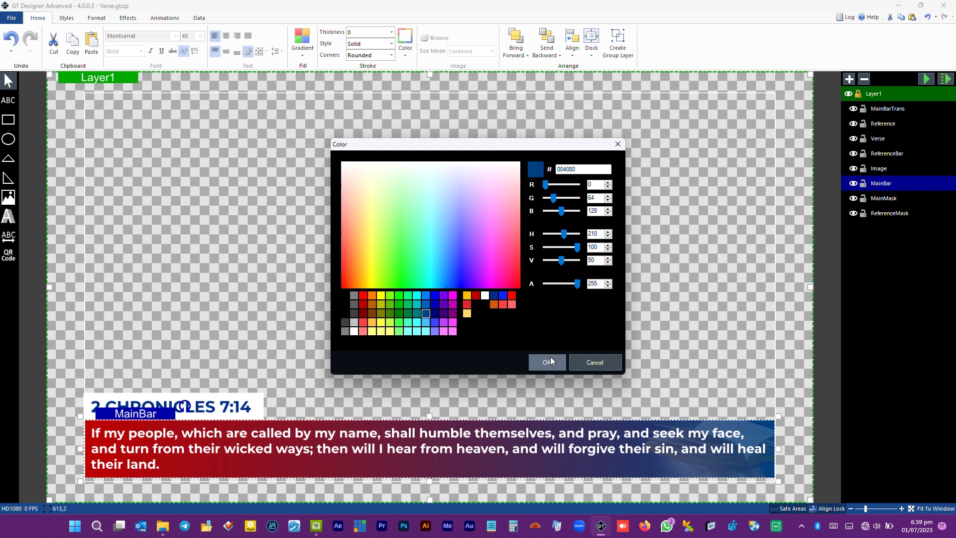
left_click(547, 359)
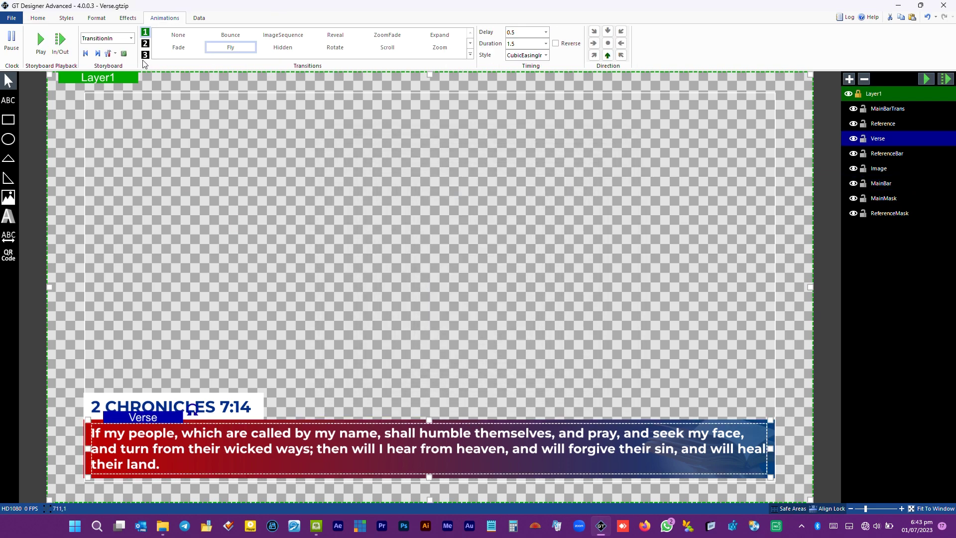
- In the TransitionOut storyboard, give the Verse text a downward Fly transition with duration 0.5 and the CubicEasingInOut style
left_click(130, 39)
left_click(116, 61)
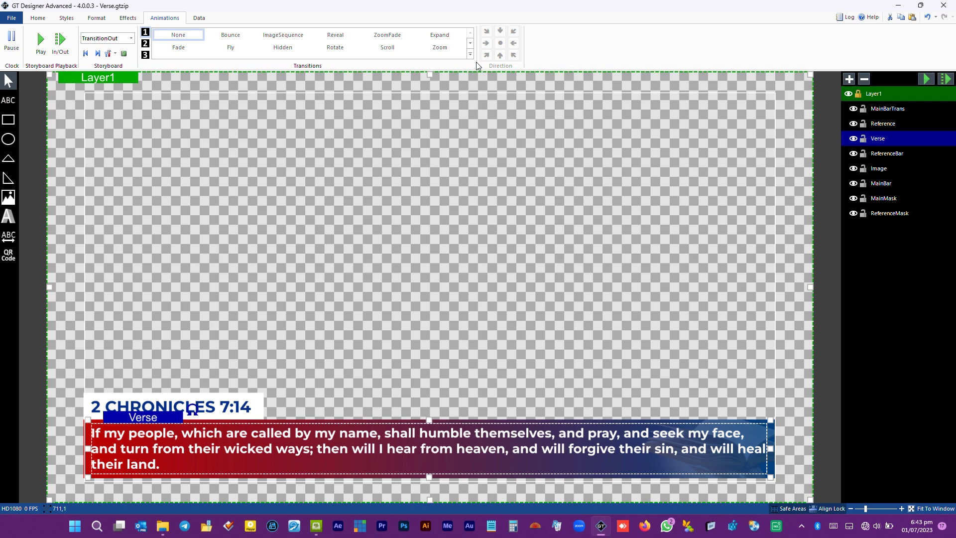
left_click(231, 47)
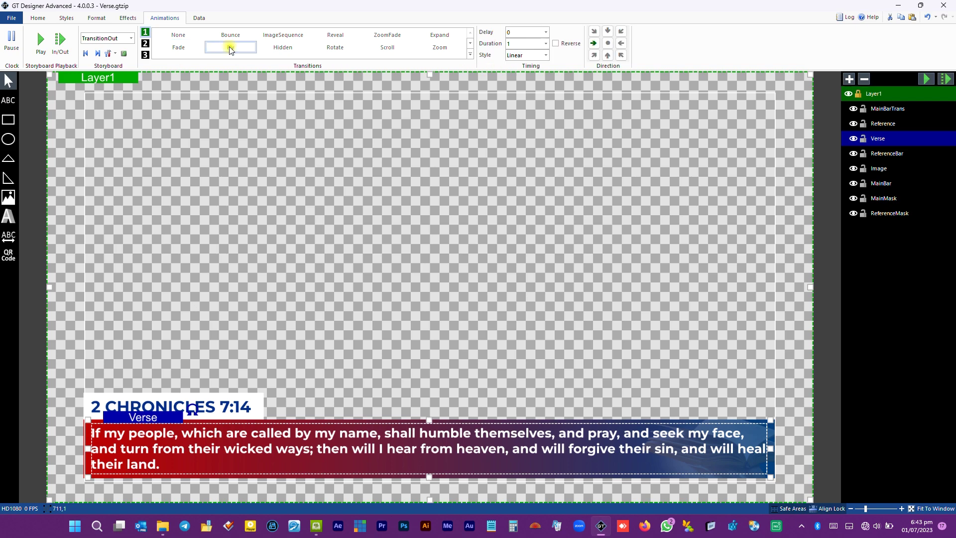
left_click(546, 43)
left_click(524, 59)
left_click(527, 55)
left_click(527, 74)
left_click(606, 33)
- Save the title and play the TransitionOut storyboard to check the Verse text's fly-out
left_click(37, 45)
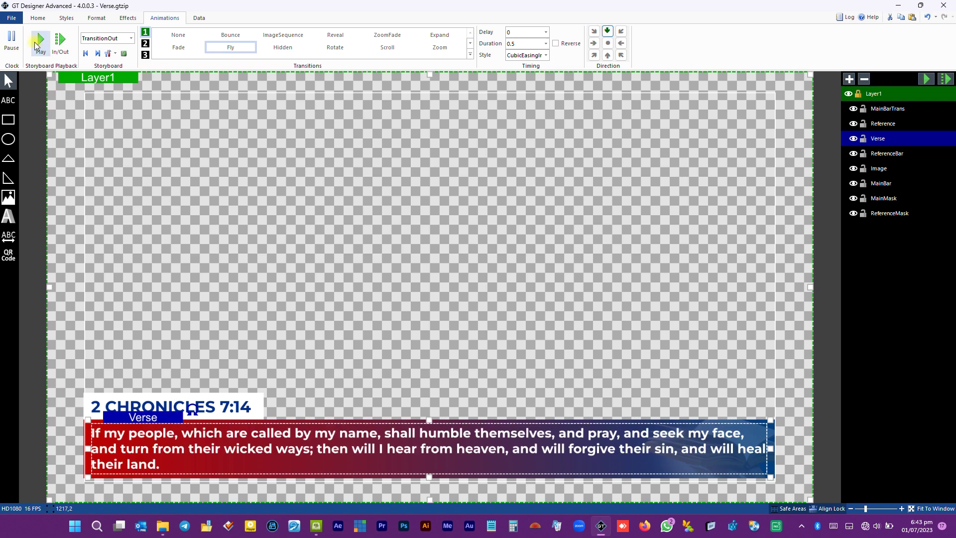
left_click(21, 17)
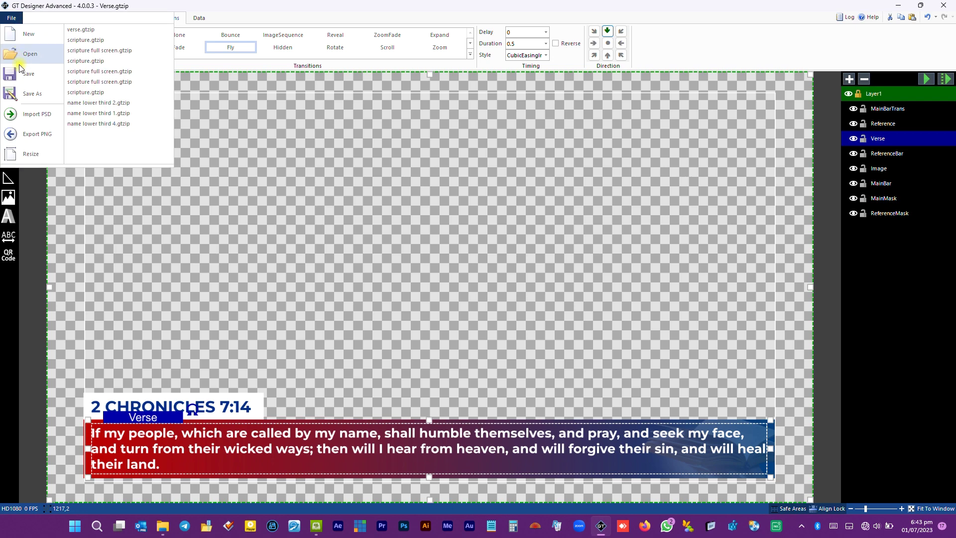
left_click(25, 61)
left_click(38, 43)
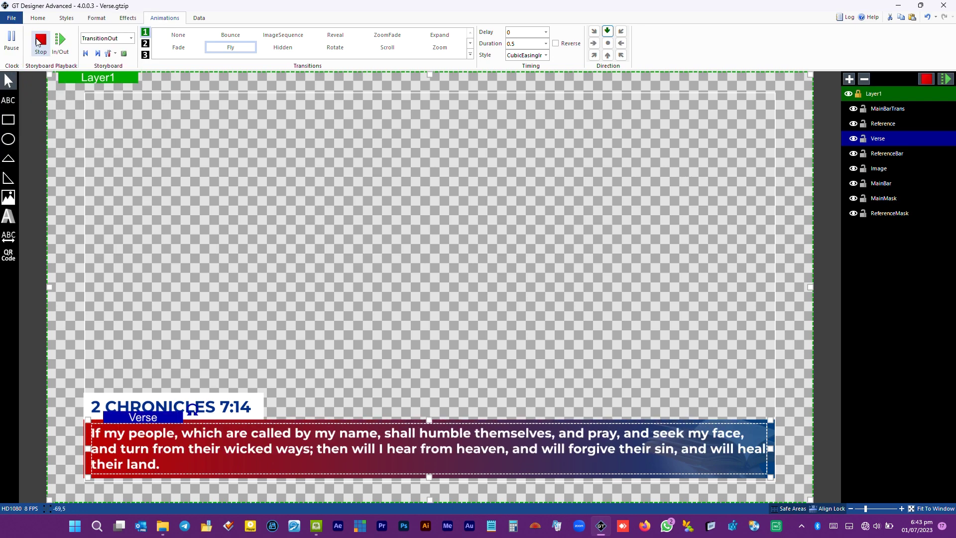
left_click(38, 42)
left_click(37, 42)
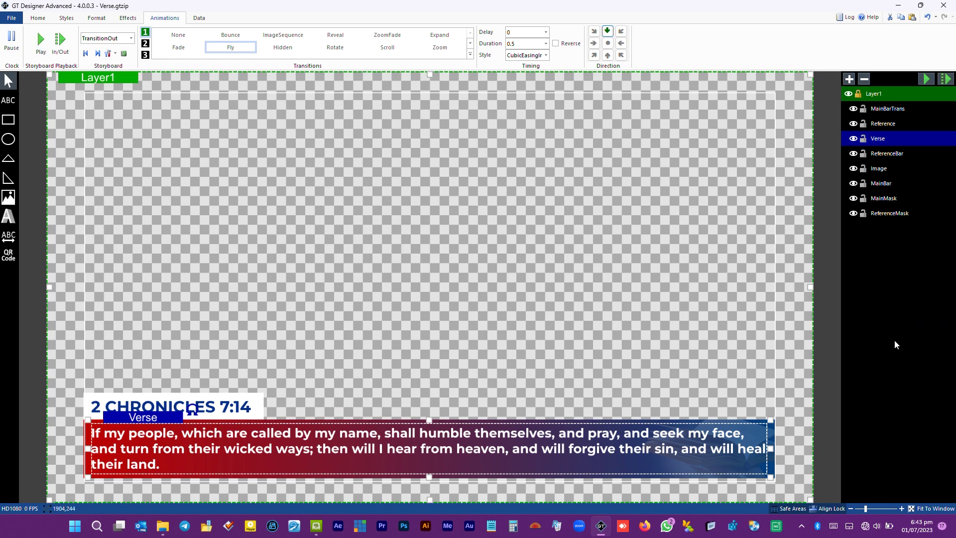
- Apply a downward Fly transition to the Reference text in TransitionOut with duration 0.5 and the CubicEasingInOut style
left_click(204, 400)
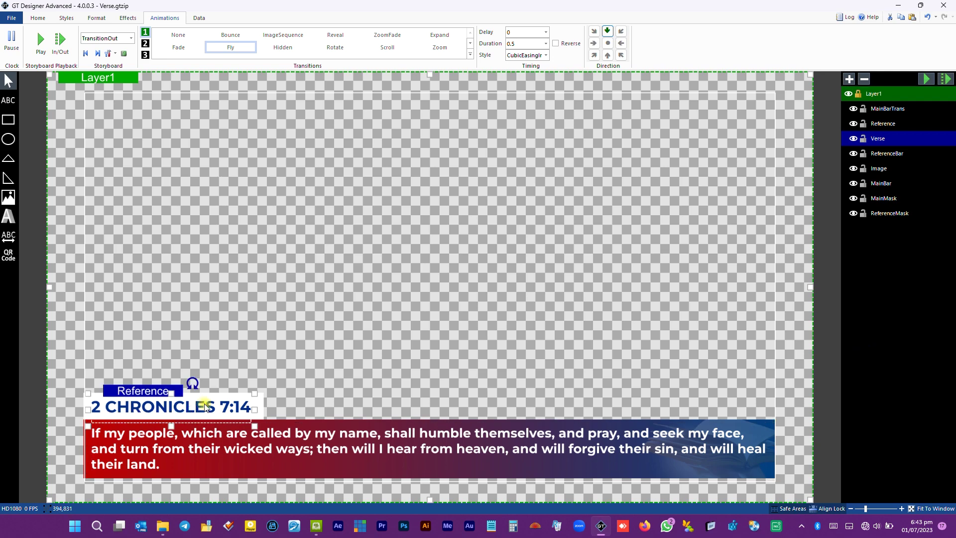
left_click(230, 47)
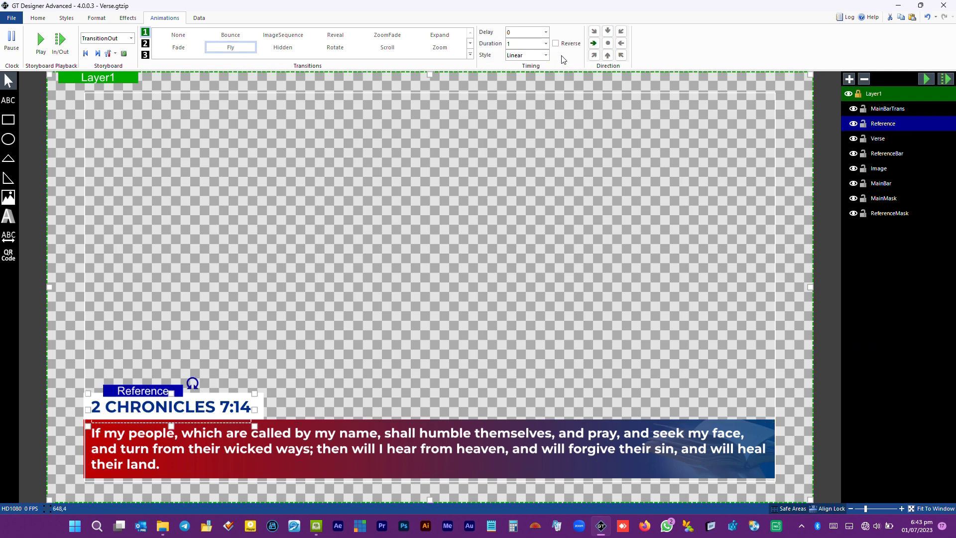
left_click(545, 44)
left_click(522, 56)
left_click(545, 55)
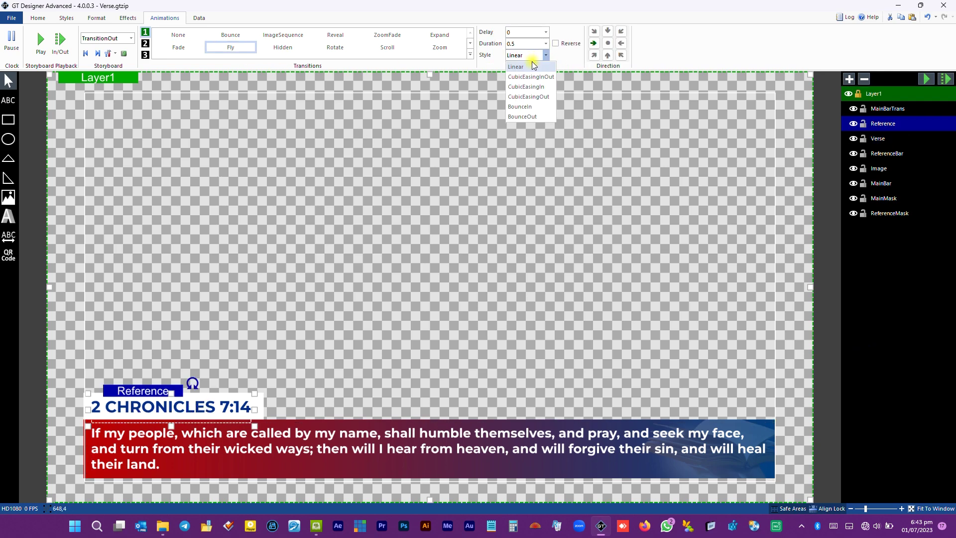
left_click(530, 77)
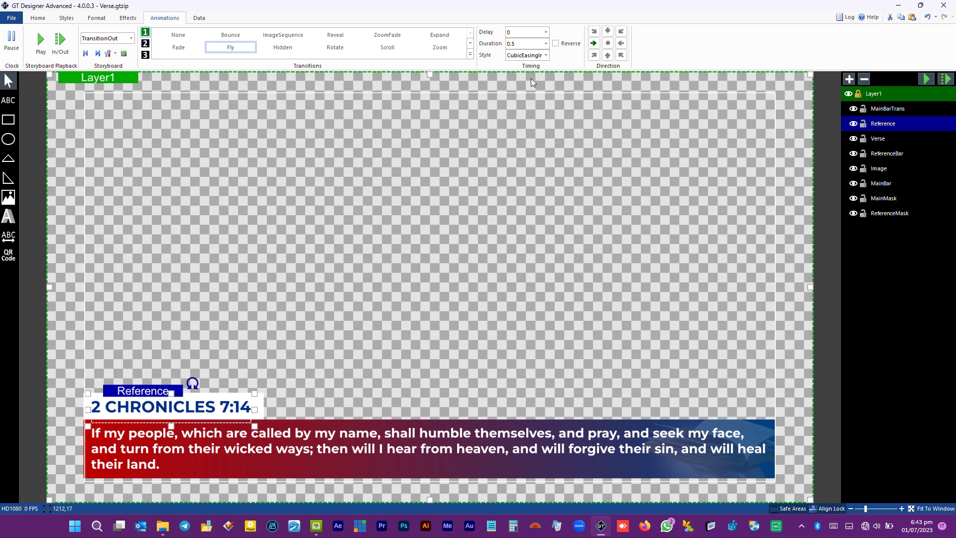
left_click(608, 32)
- Play the TransitionOut storyboard, and change the Reference text's fly direction to upward
left_click(40, 45)
left_click(41, 43)
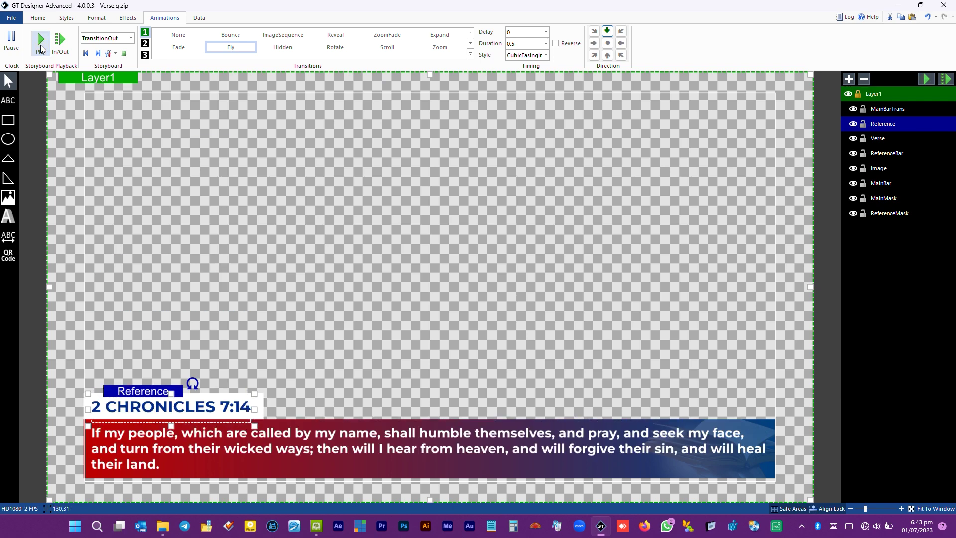
left_click(607, 54)
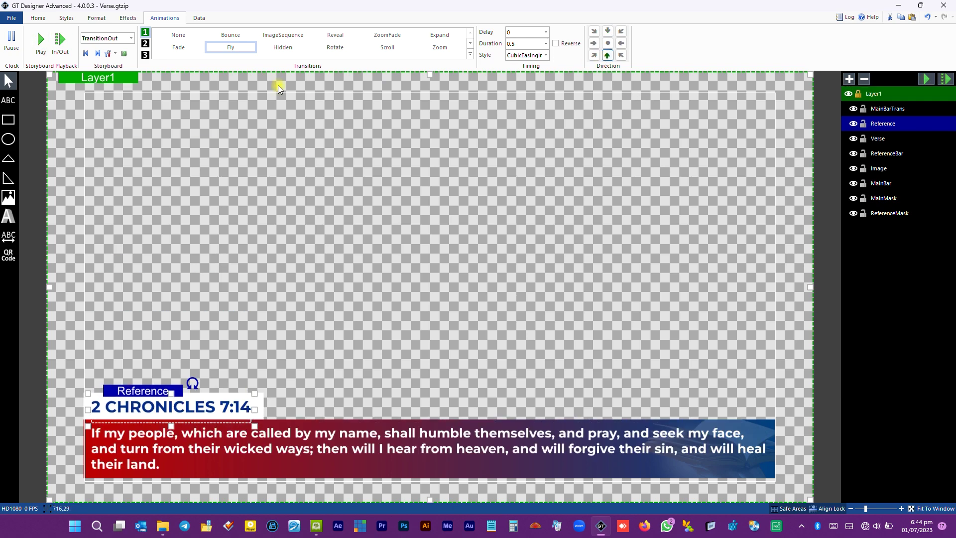
- Change the Reference text's TransitionOut transition to Fade and play the storyboard to check it
left_click(48, 45)
left_click(218, 283)
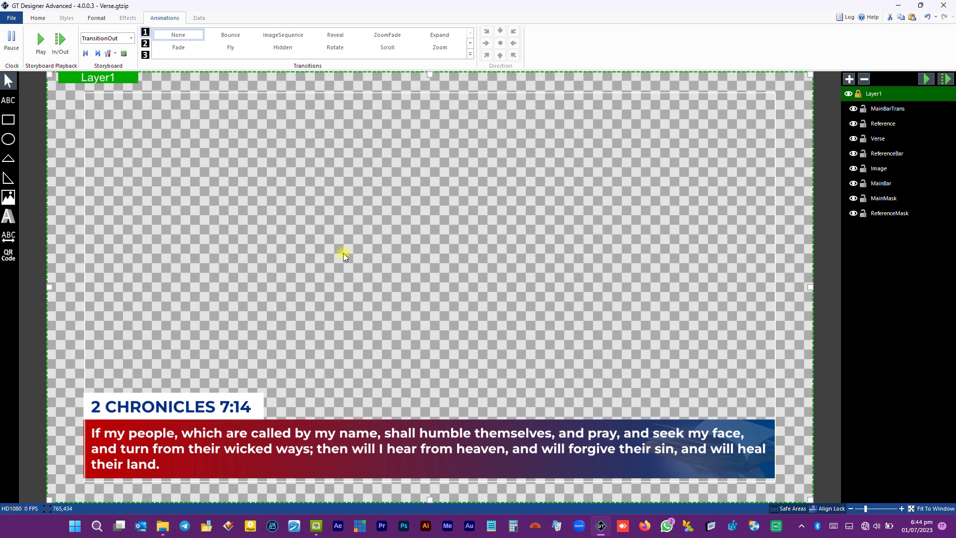
left_click(220, 417)
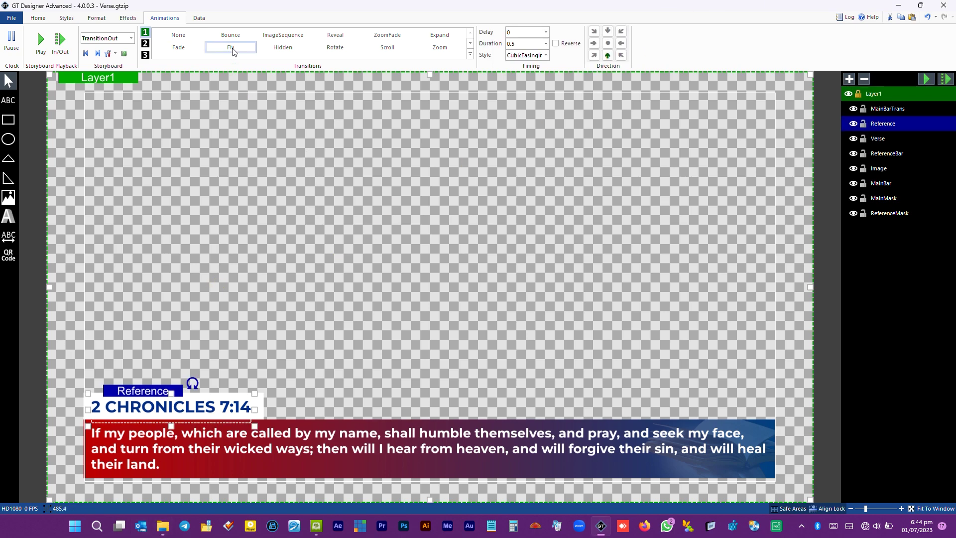
left_click(178, 47)
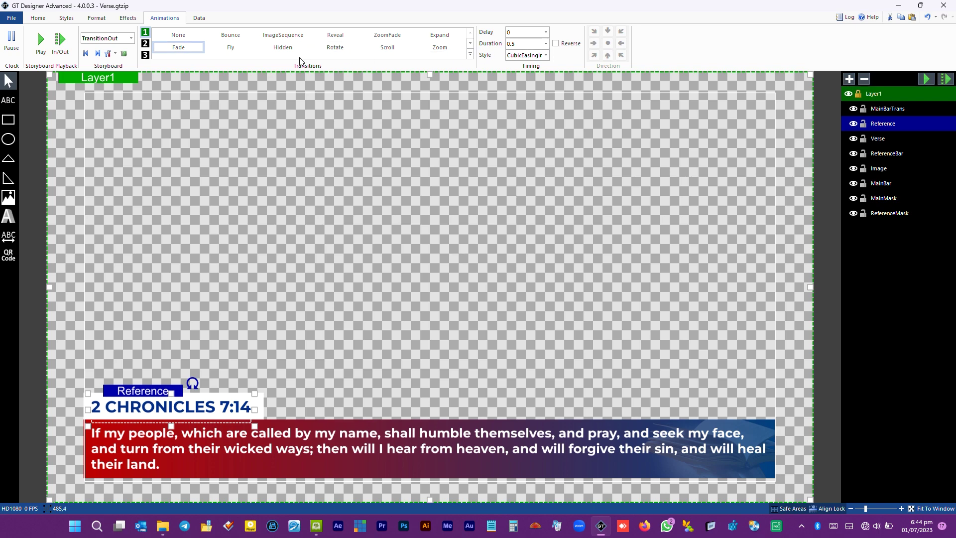
left_click(33, 45)
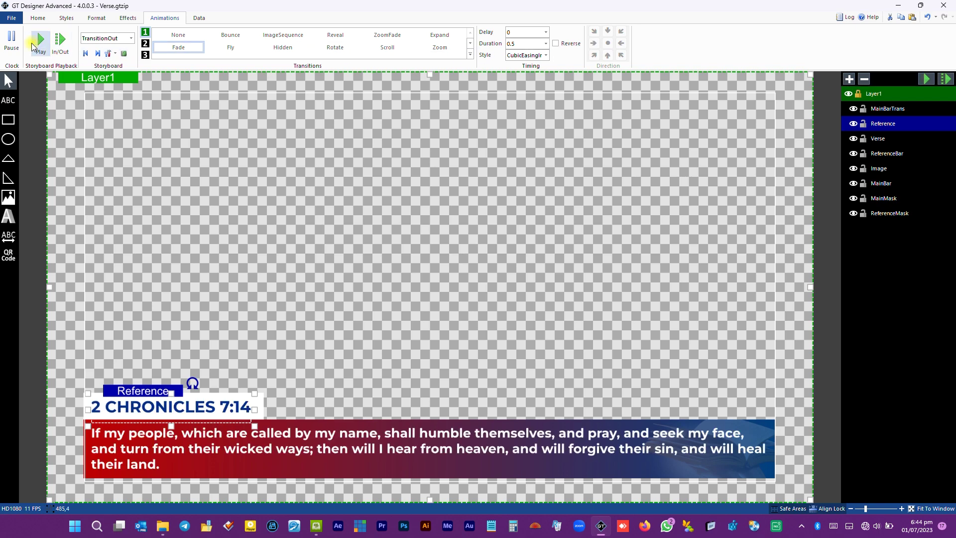
left_click(32, 44)
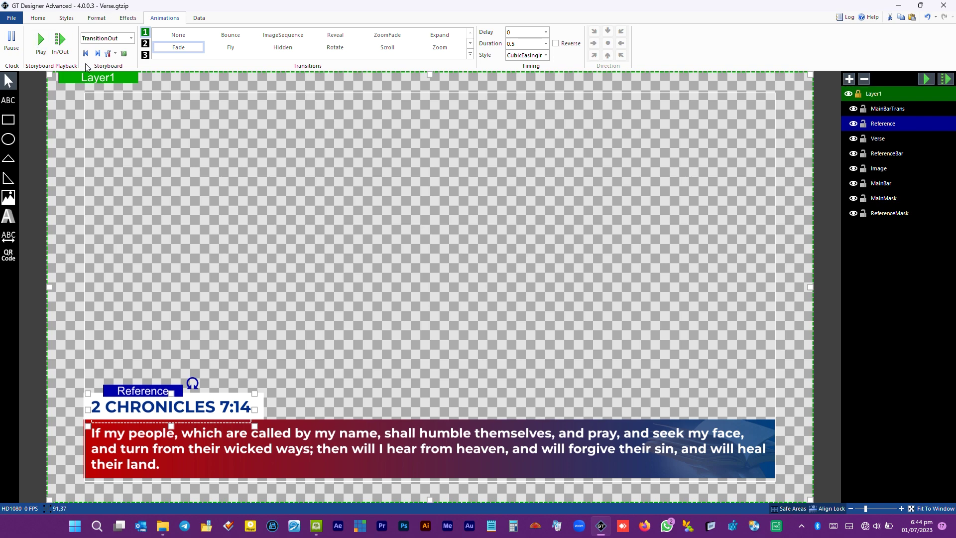
- Give the ReferenceBar a rightward Fly transition in TransitionOut with the CubicEasingIn style, and play the storyboard
left_click(263, 407)
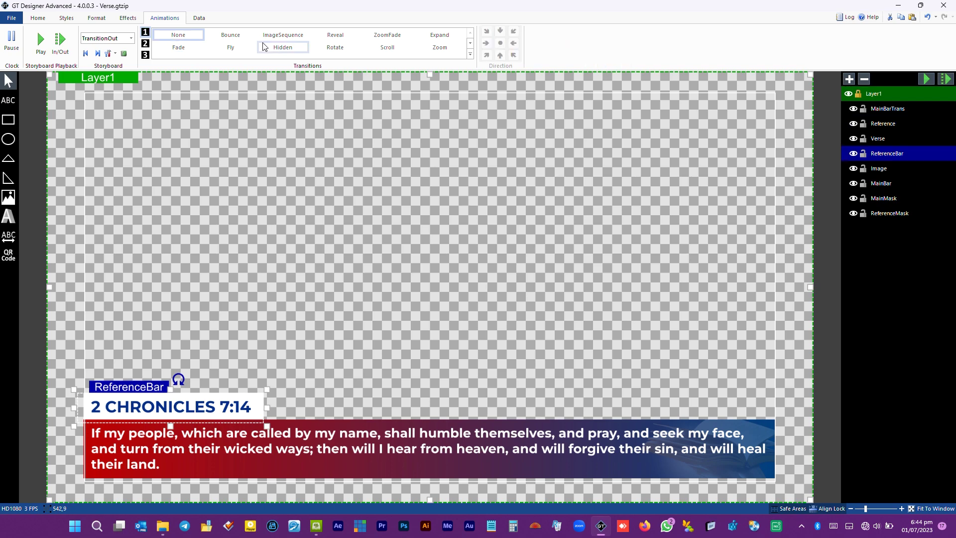
left_click(546, 54)
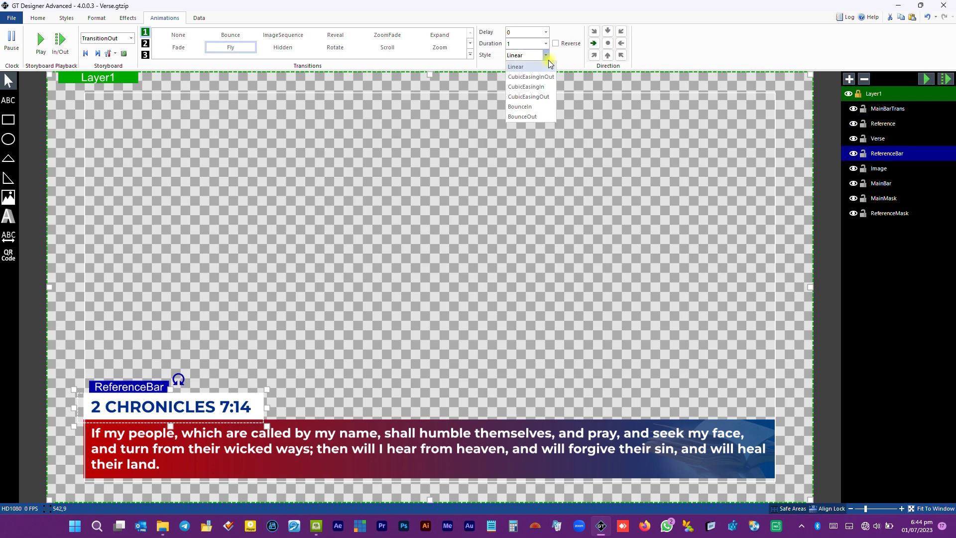
left_click(528, 86)
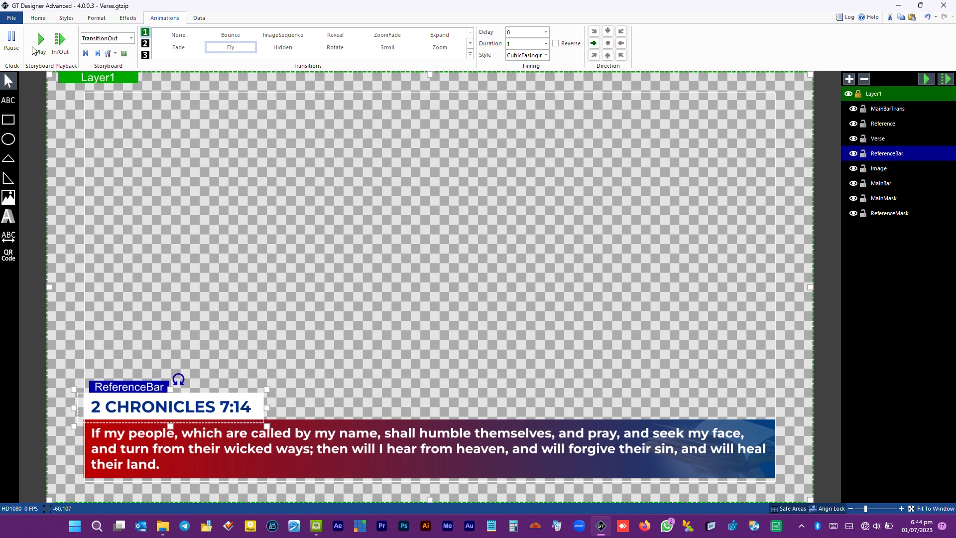
left_click(41, 39)
left_click(41, 41)
left_click(57, 47)
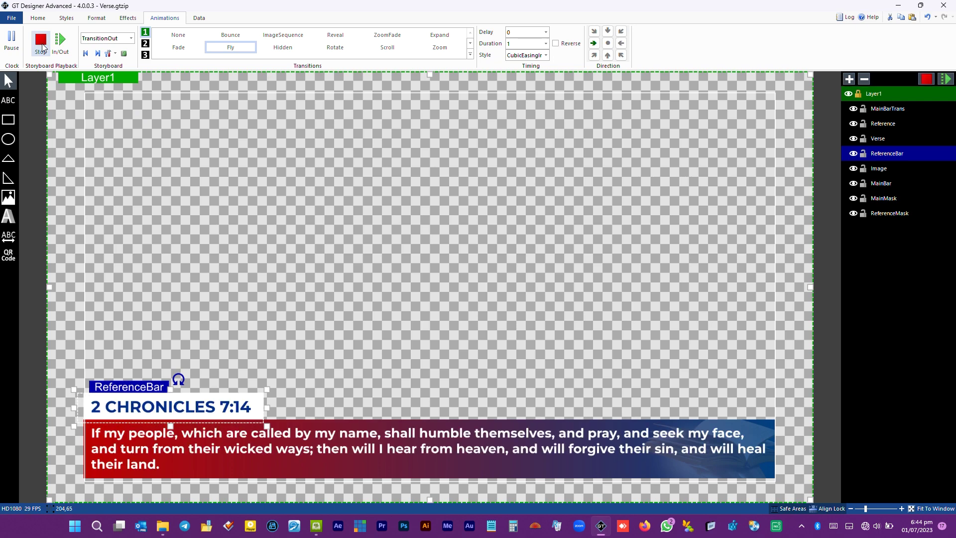
left_click(42, 47)
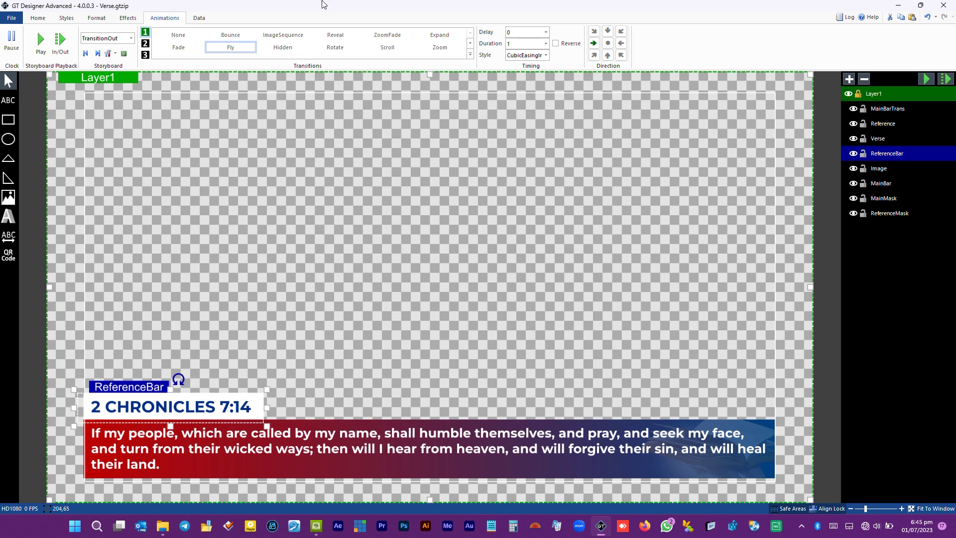
- Apply a rightward Fly transition with the CubicEasingIn style to the MainBar in TransitionOut, and preview the storyboard
left_click(889, 185)
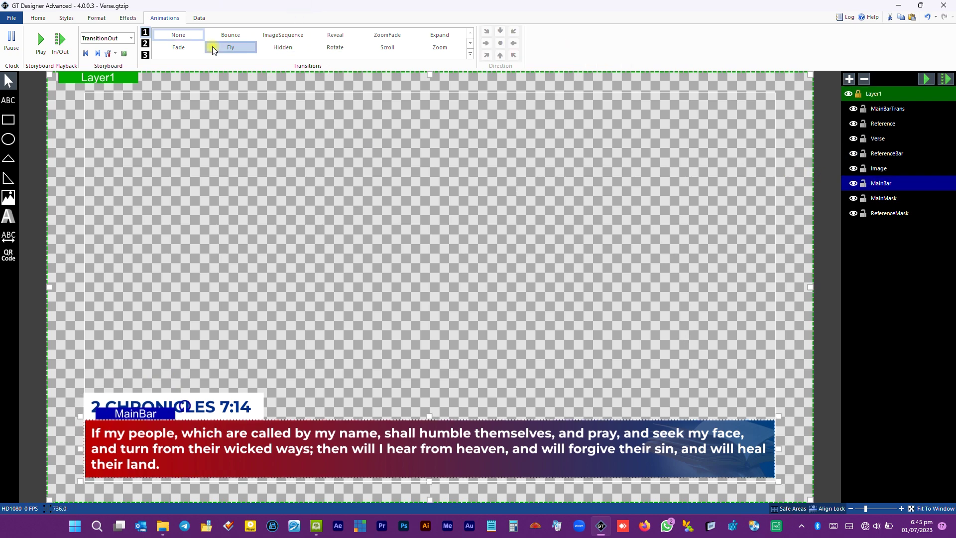
left_click(231, 47)
left_click(524, 55)
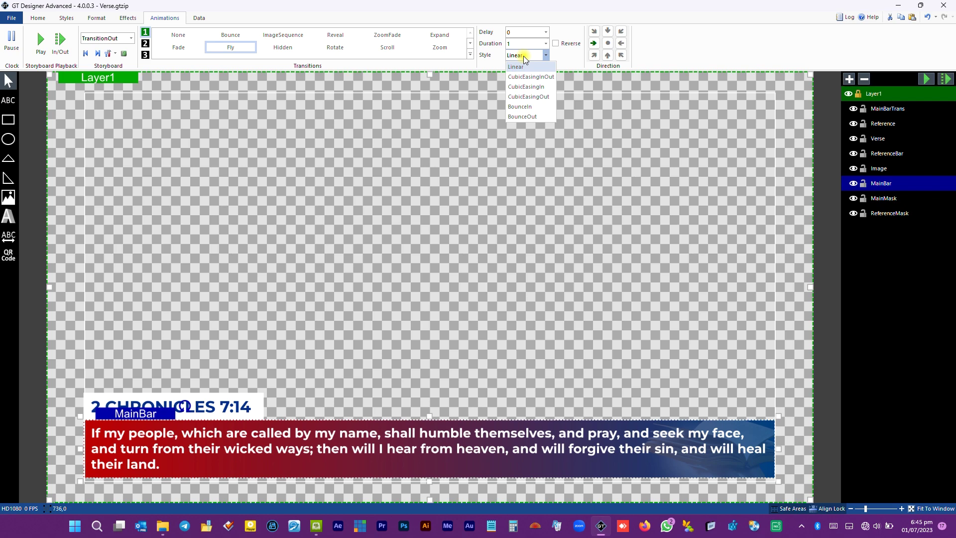
left_click(529, 87)
left_click(35, 44)
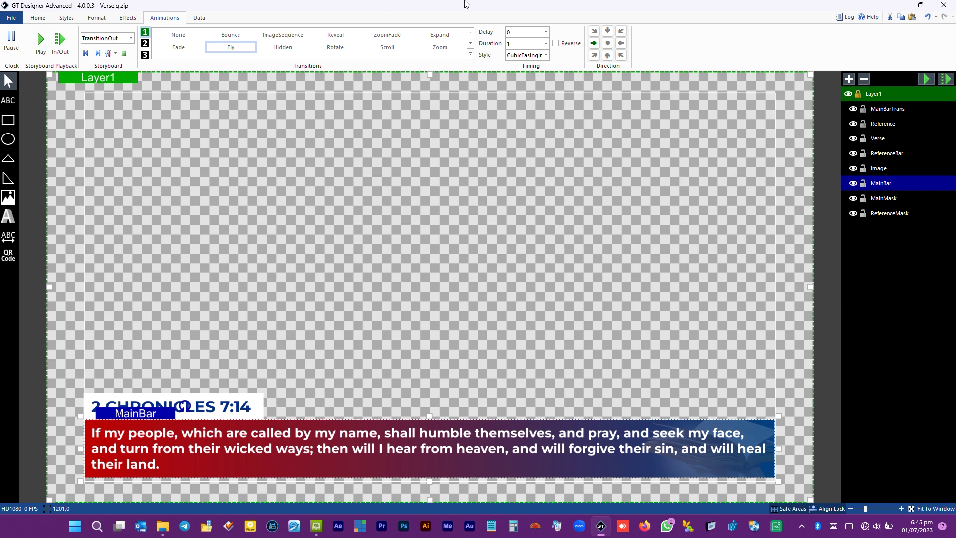
- Apply a rightward Fly transition with the CubicEasingInOut style to MainBarTrans in TransitionOut, and play the storyboard
left_click(893, 113)
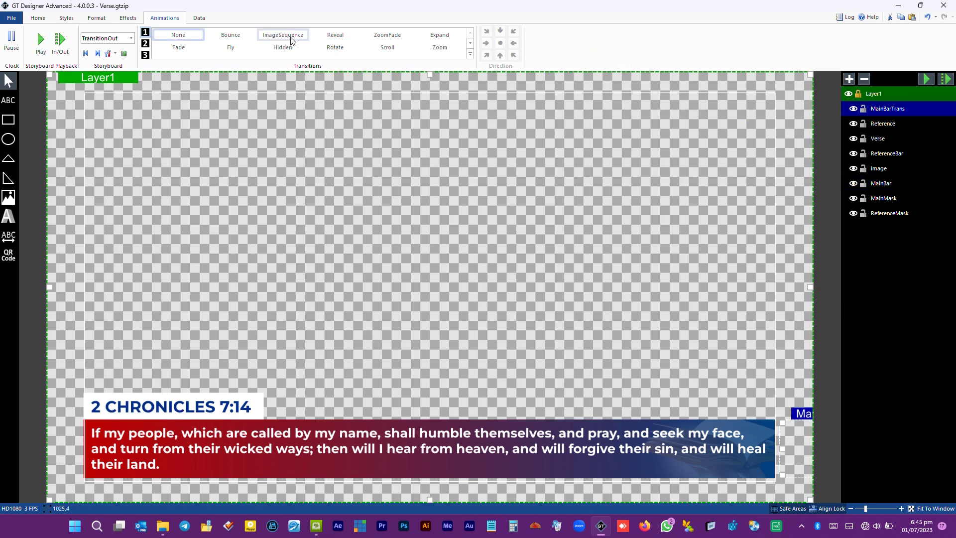
left_click(545, 55)
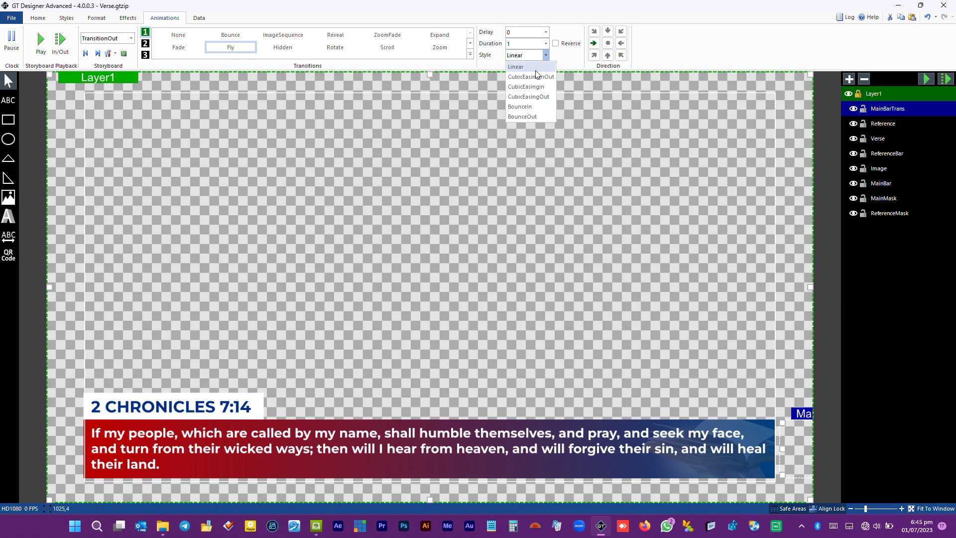
left_click(536, 76)
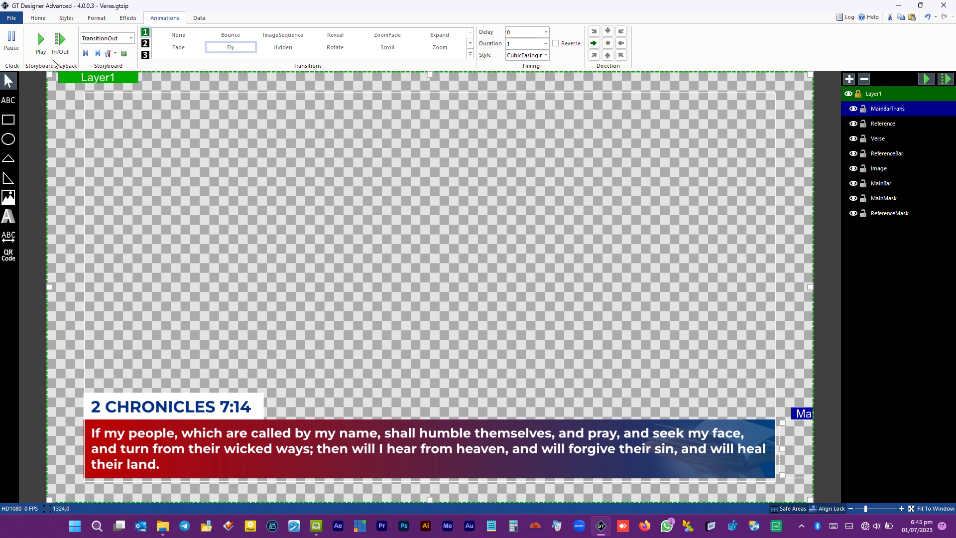
left_click(46, 40)
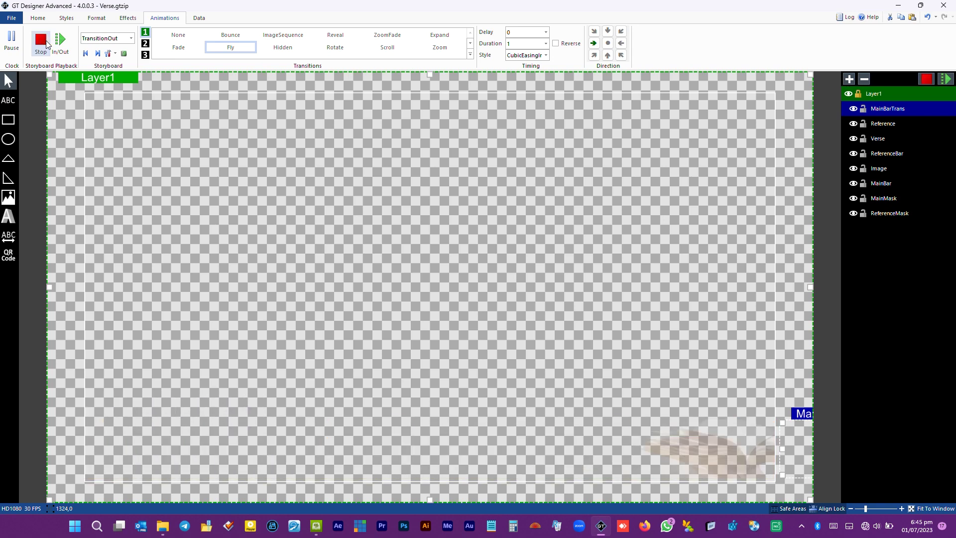
left_click(324, 118)
- Give the Image an upward Fly transition with a cubic easing style in TransitionOut, and play the storyboard
left_click(879, 168)
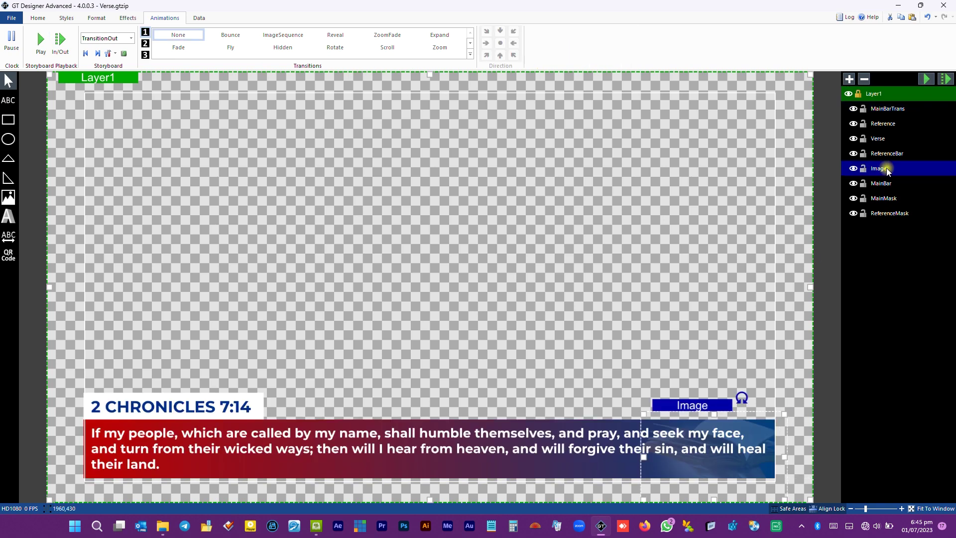
left_click(227, 49)
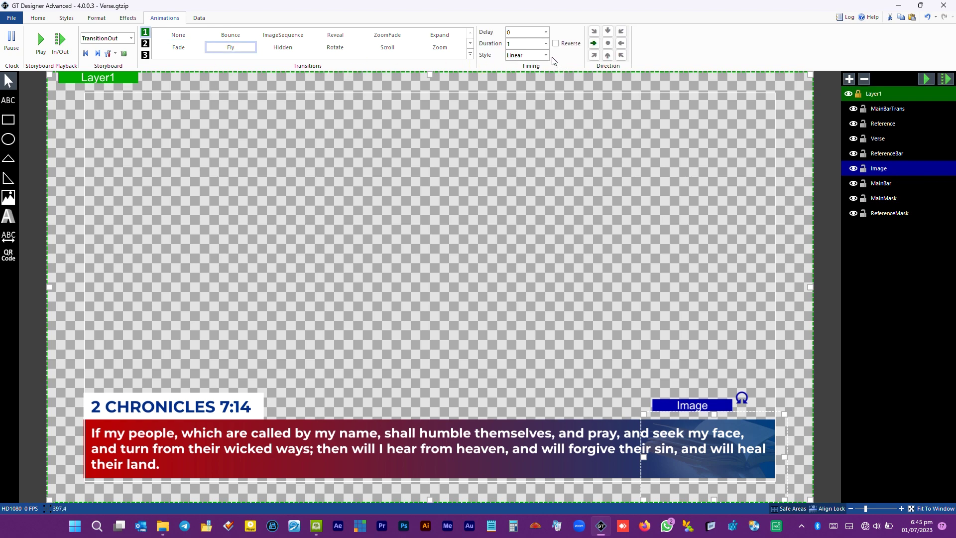
left_click(549, 57)
left_click(533, 82)
left_click(607, 55)
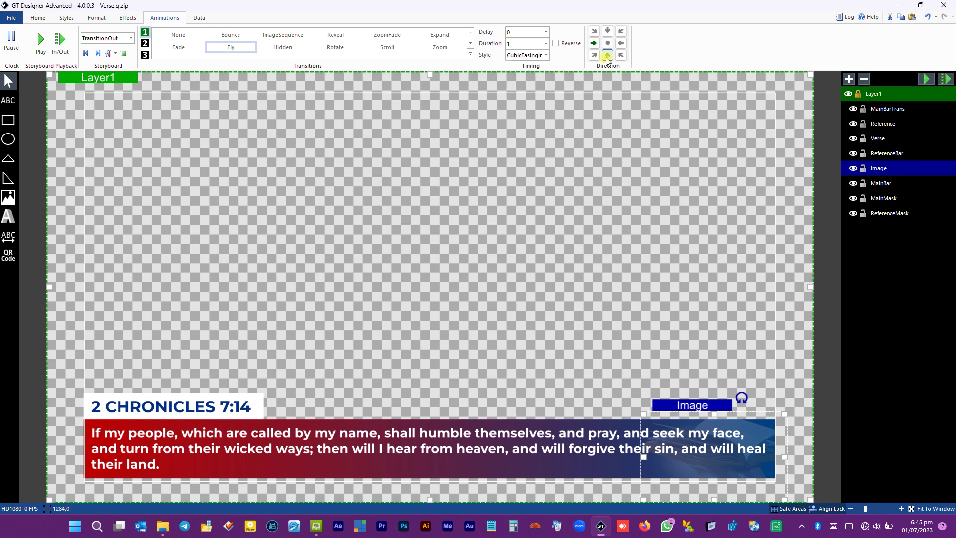
left_click(44, 49)
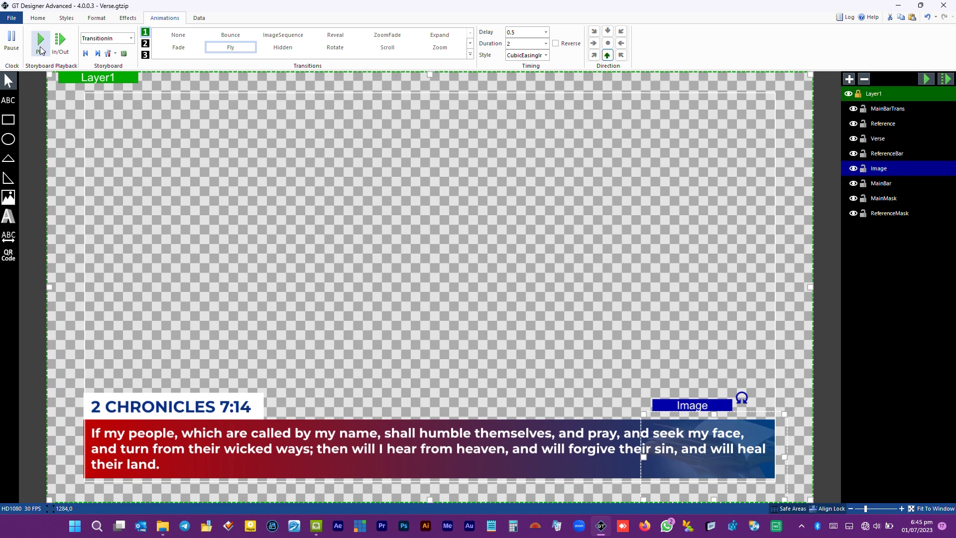
- Switch from the TransitionIn storyboard back to TransitionOut and play it to check the full exit animation
left_click(92, 42)
left_click(100, 59)
left_click(37, 50)
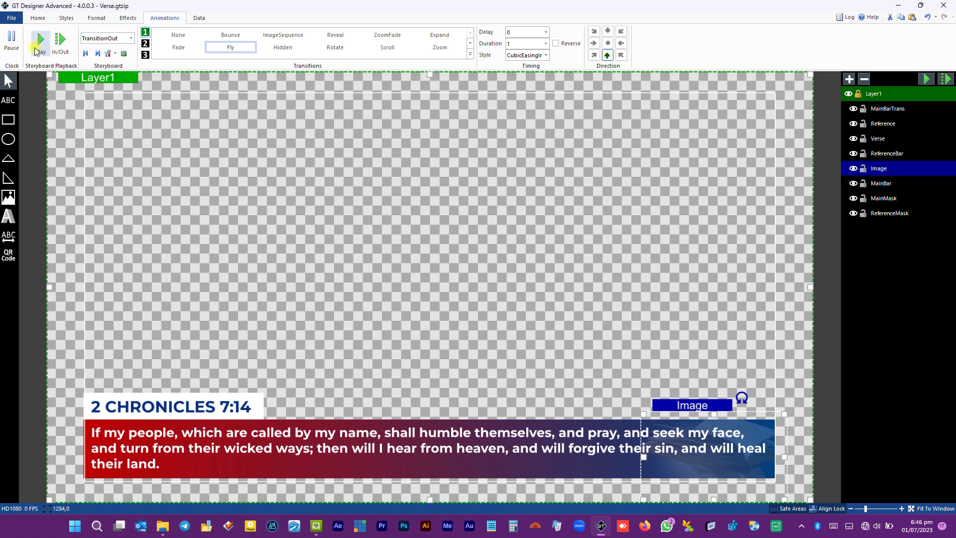
left_click(38, 49)
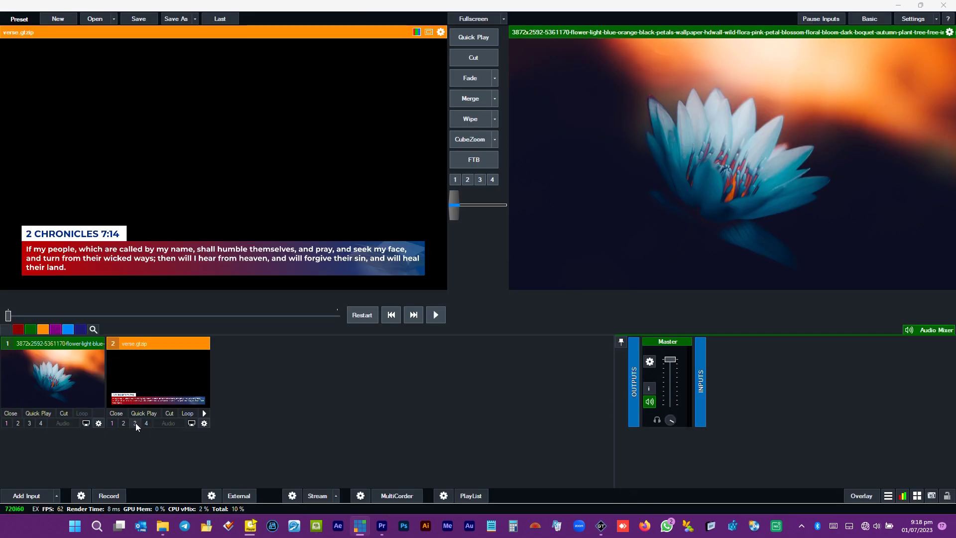
- In vMix, show the verse title on overlay 3 and change its Reference text to "Psalm 62:11"
left_click(135, 422)
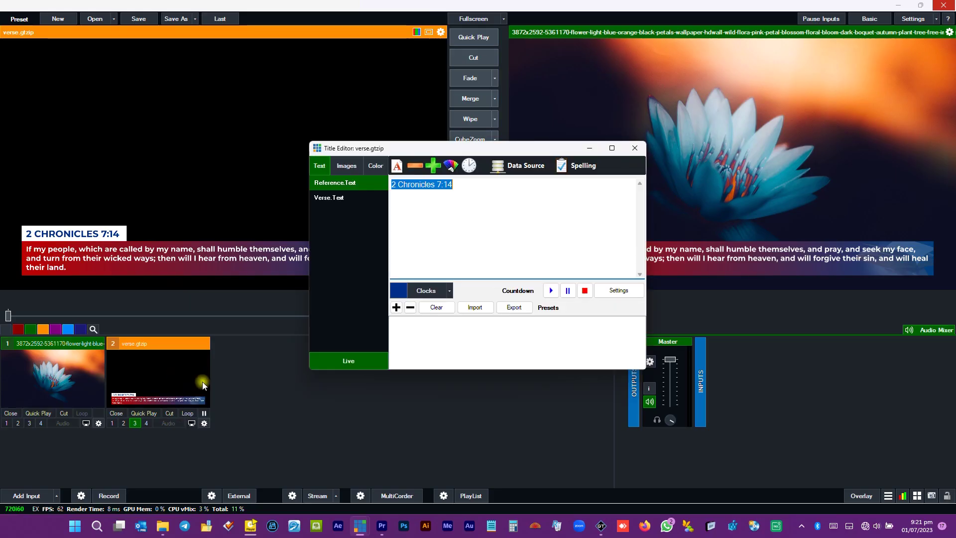
left_click_drag(476, 150, 285, 120)
type("Psalm ")
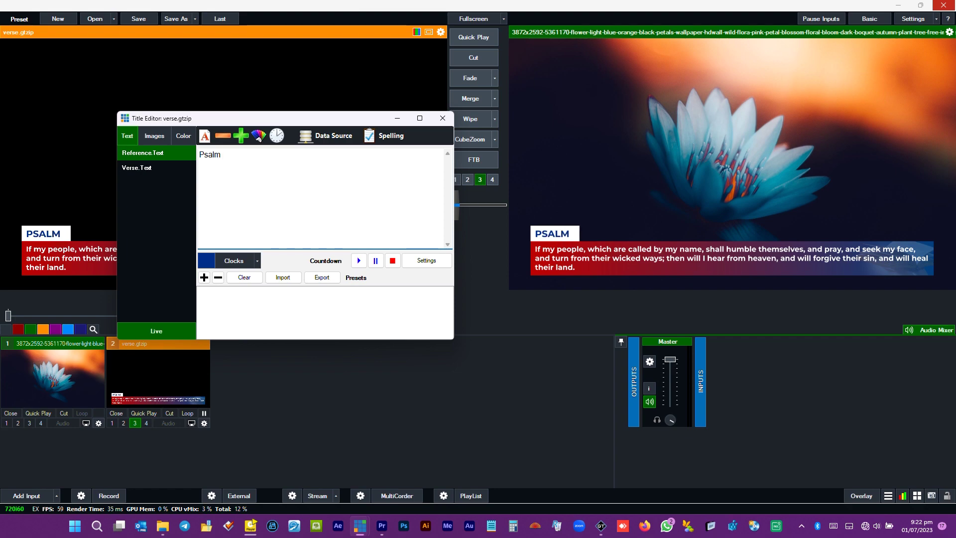
type("62")
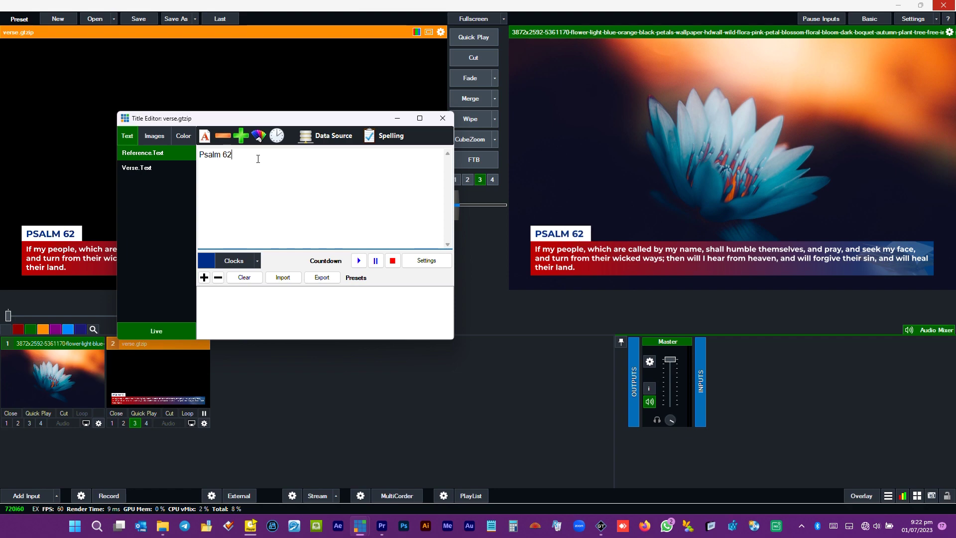
type(":11")
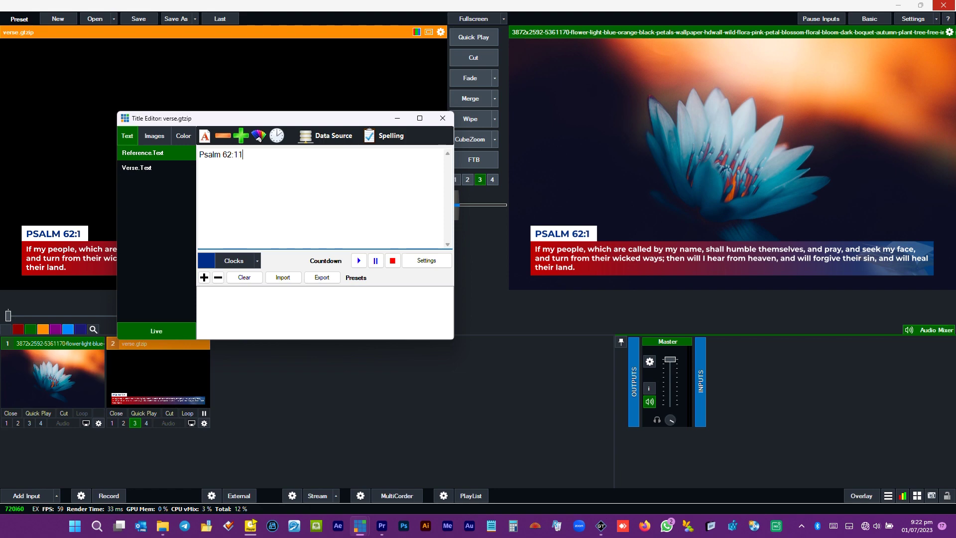
- Replace the Verse text with the copied passage "God hath spoken once; twice have I heard this; that power belongeth unto God." and close the title editor
left_click(151, 167)
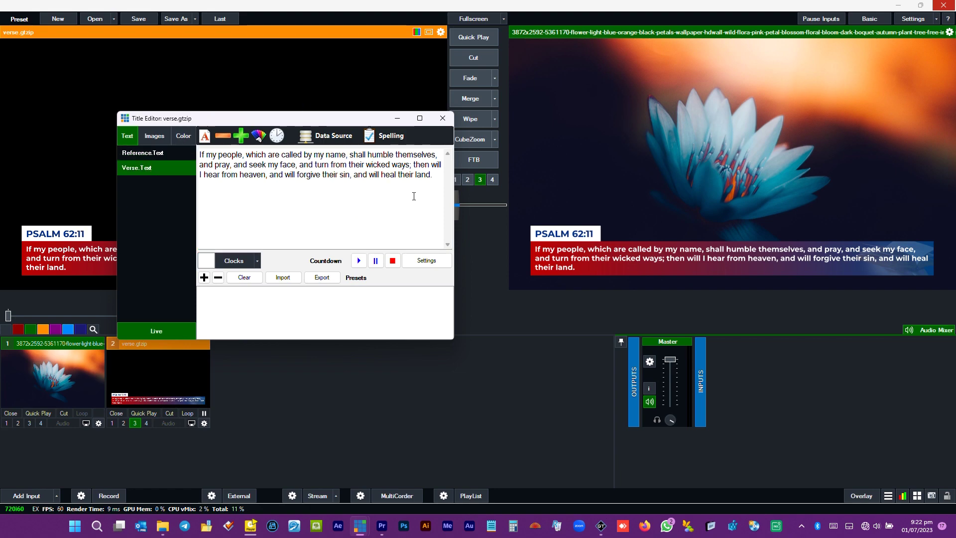
left_click_drag(437, 177, 188, 155)
right_click(227, 158)
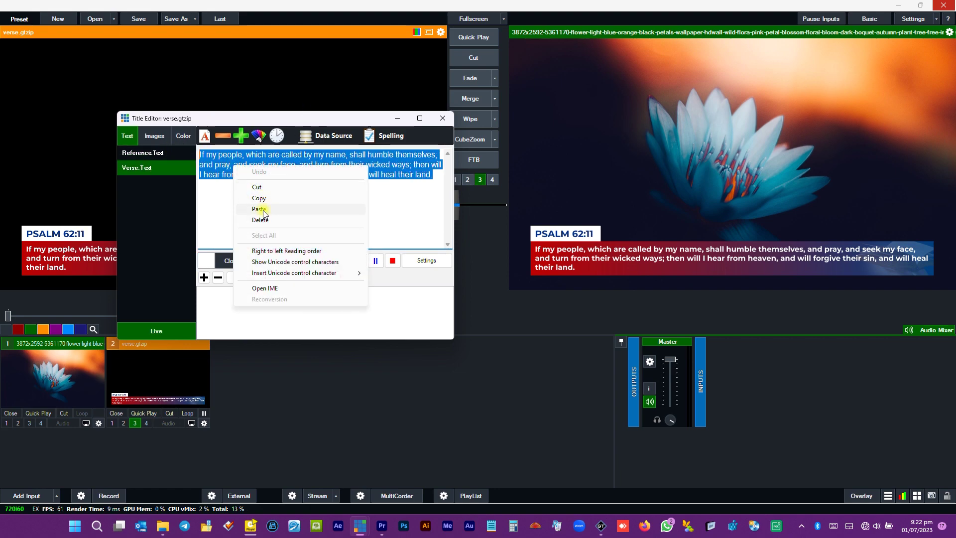
left_click(262, 208)
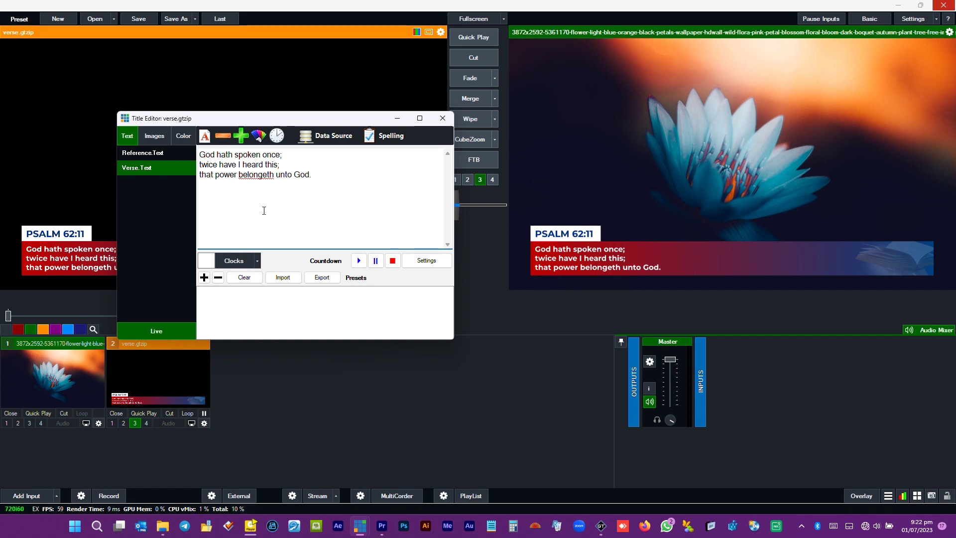
left_click(441, 119)
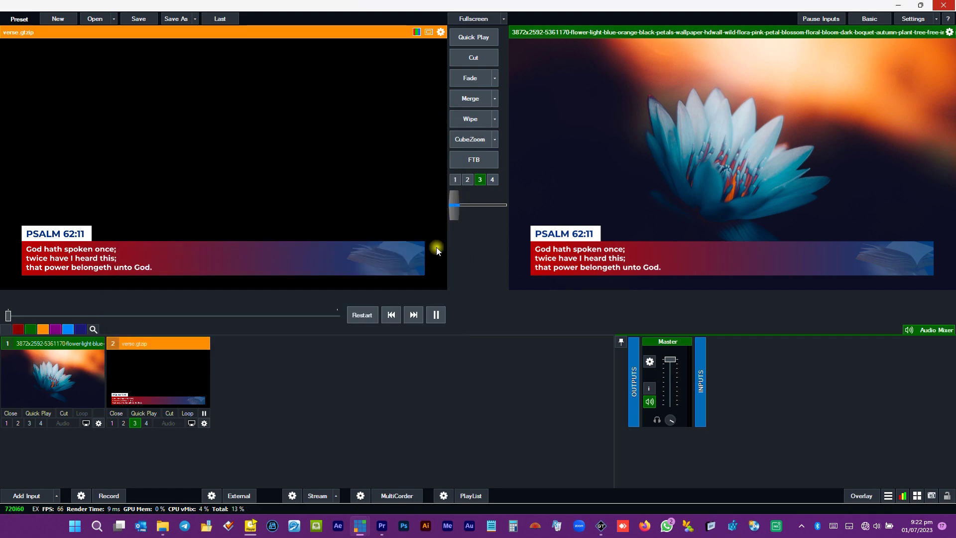